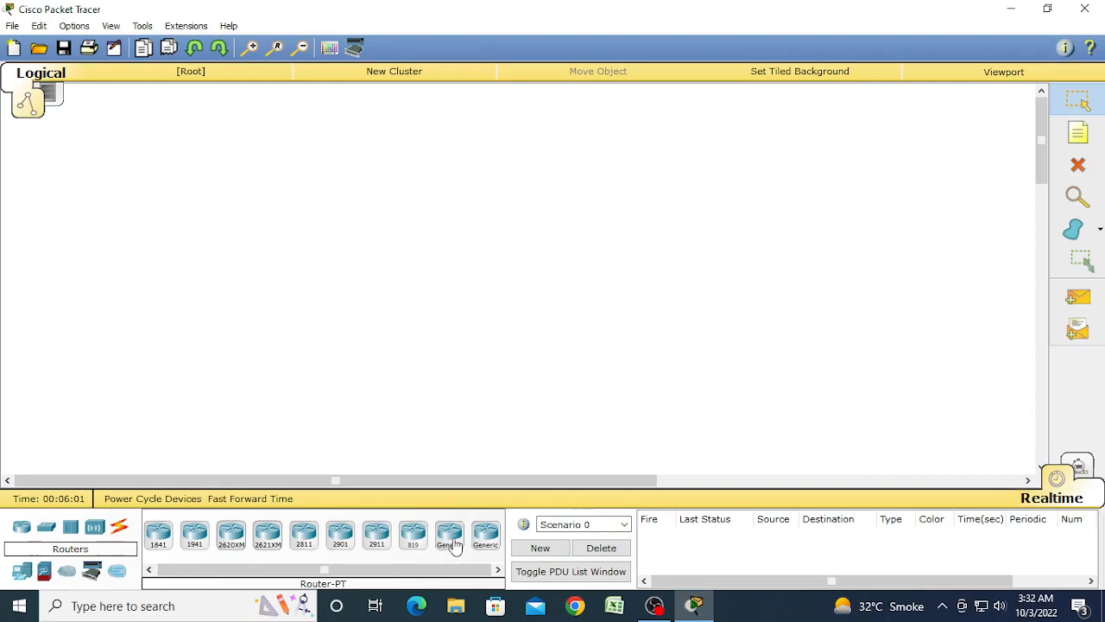
# Place two generic Router-PT routers side by side in the upper part of the workspace
pyautogui.click(274, 149)
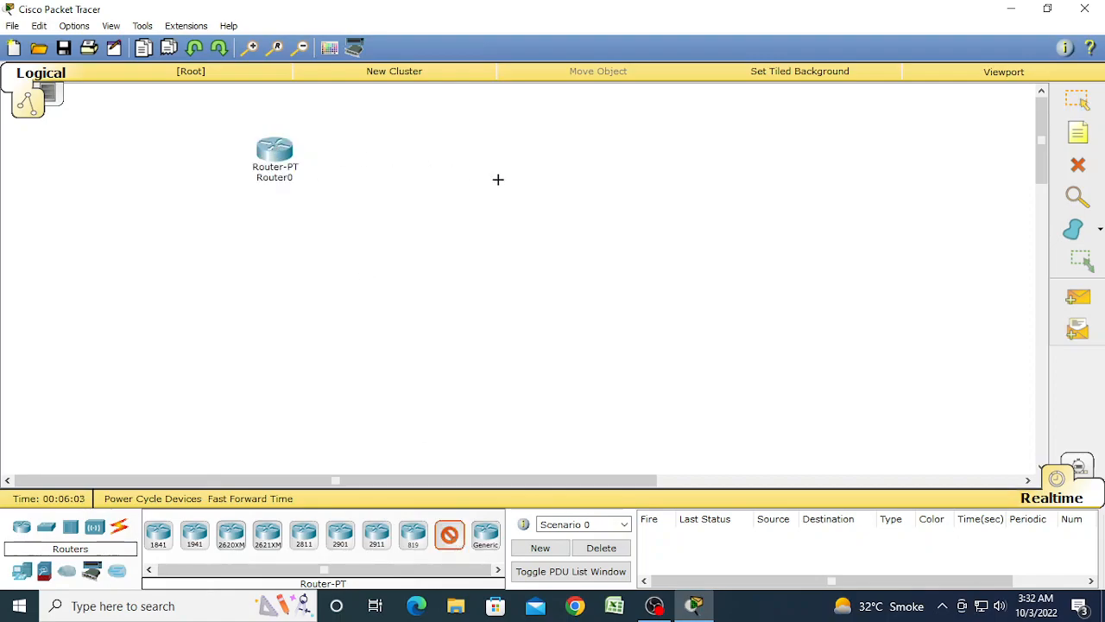
pyautogui.click(625, 157)
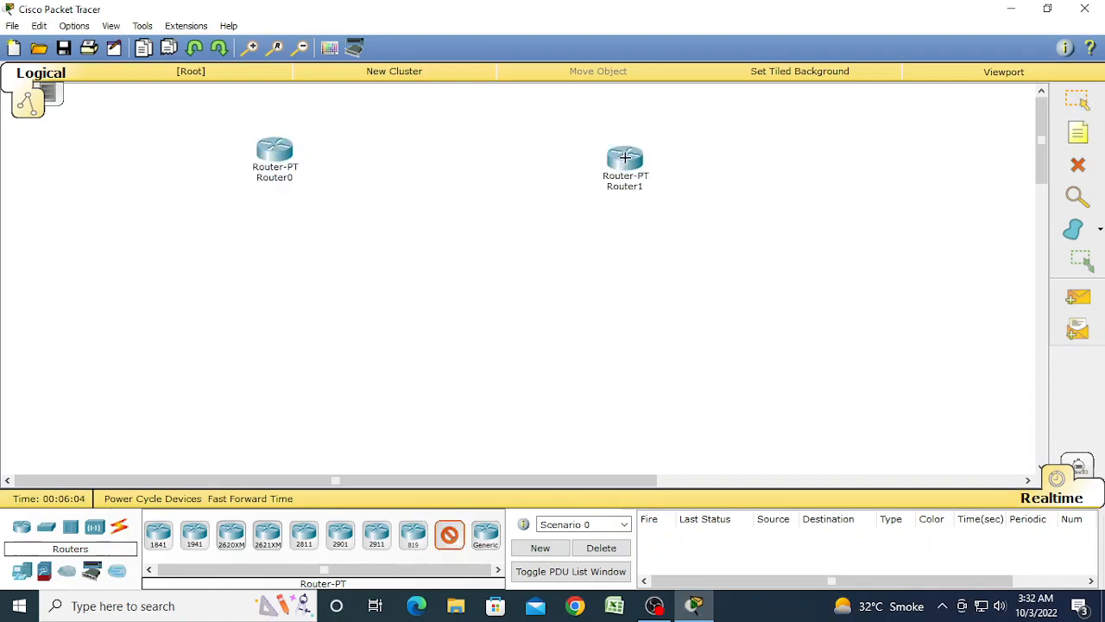
pyautogui.click(449, 535)
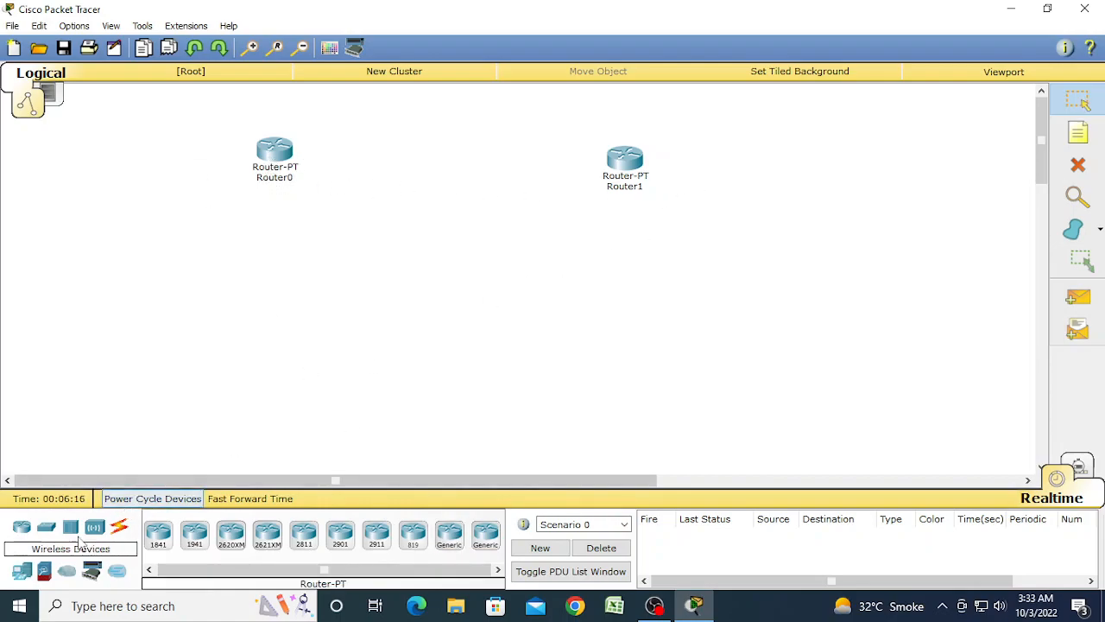
# Place two 2950-24 switches, one below Router0 and one below Router1
pyautogui.click(48, 528)
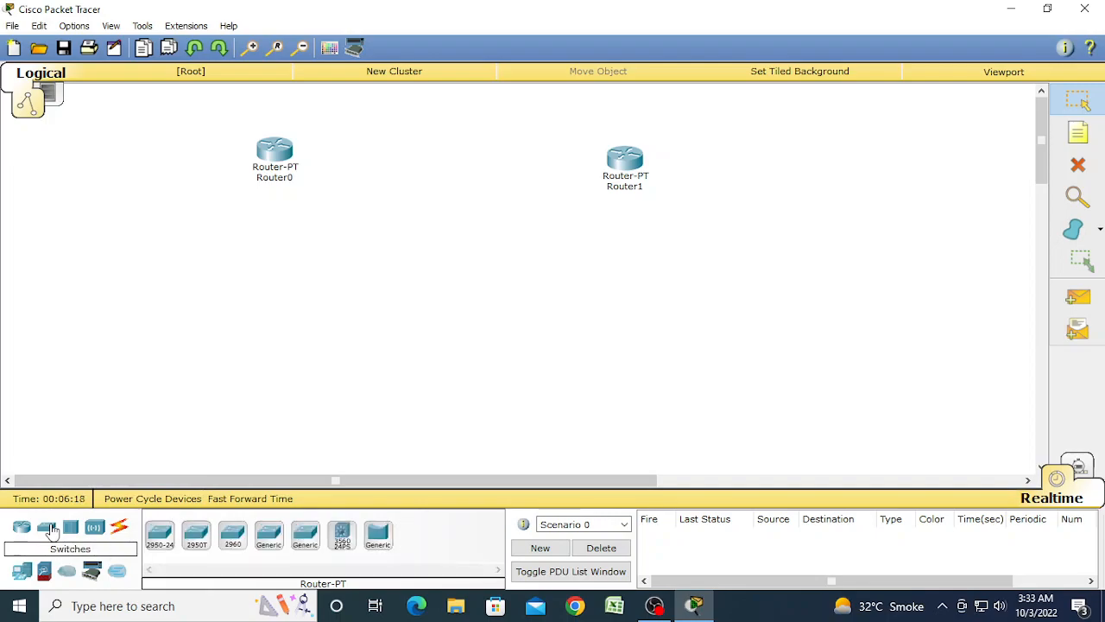
pyautogui.click(160, 534)
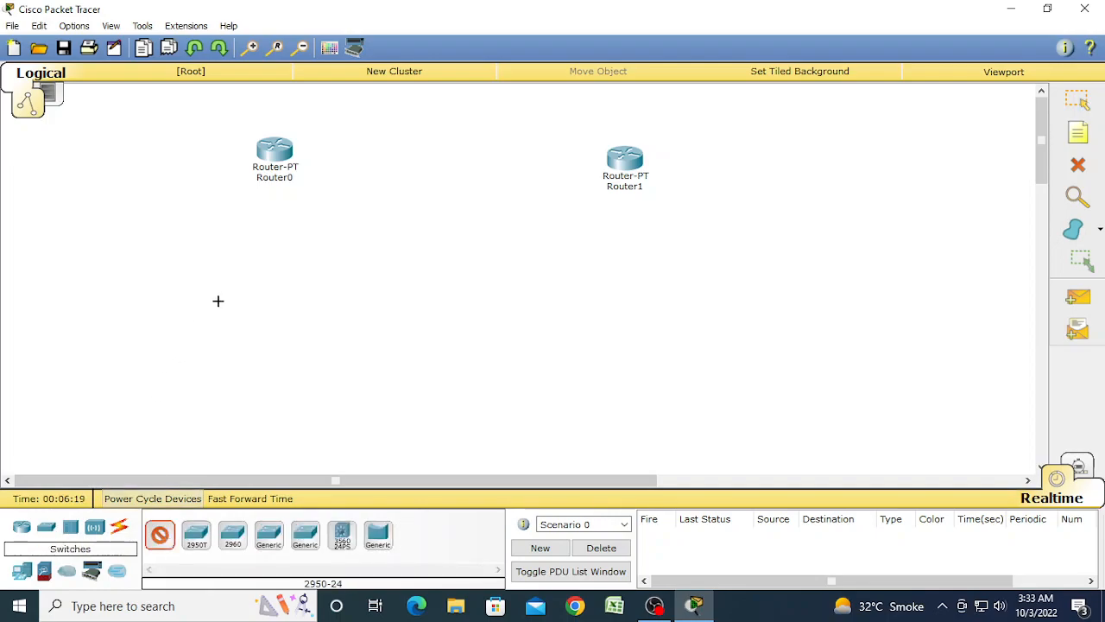
pyautogui.click(254, 223)
pyautogui.click(643, 237)
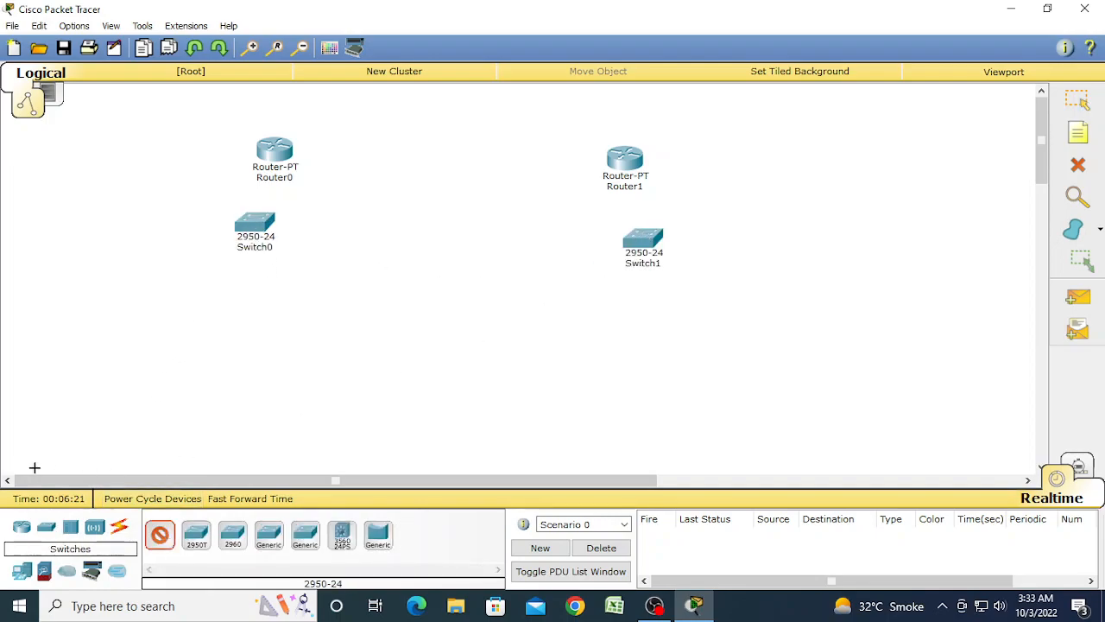
# Add two generic PCs, PC0 and PC1, side by side below Switch0
pyautogui.click(20, 573)
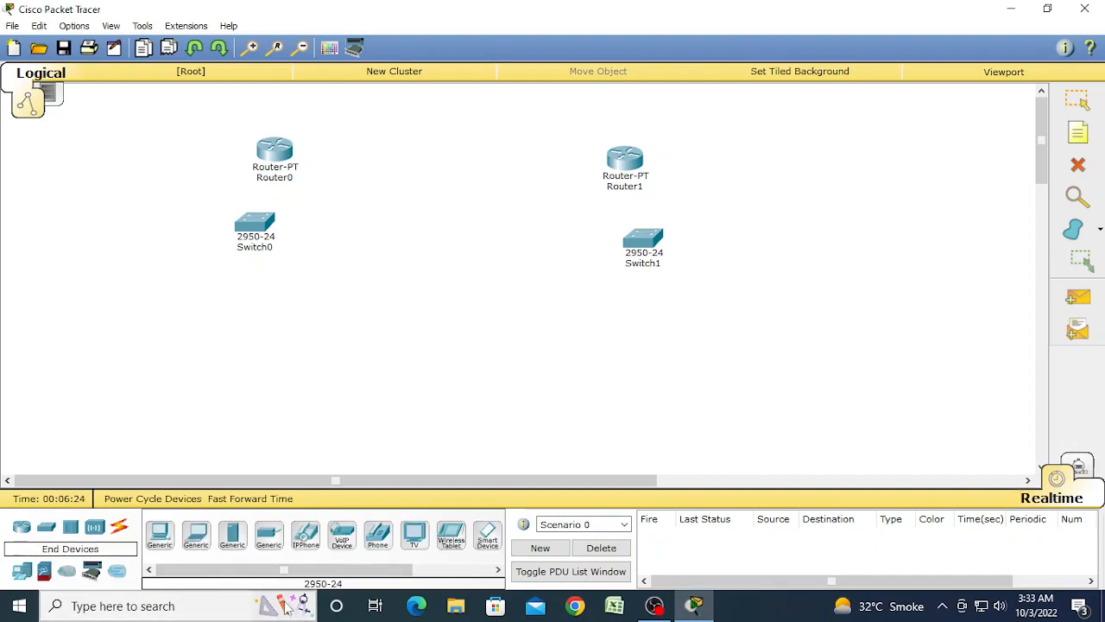
pyautogui.click(161, 537)
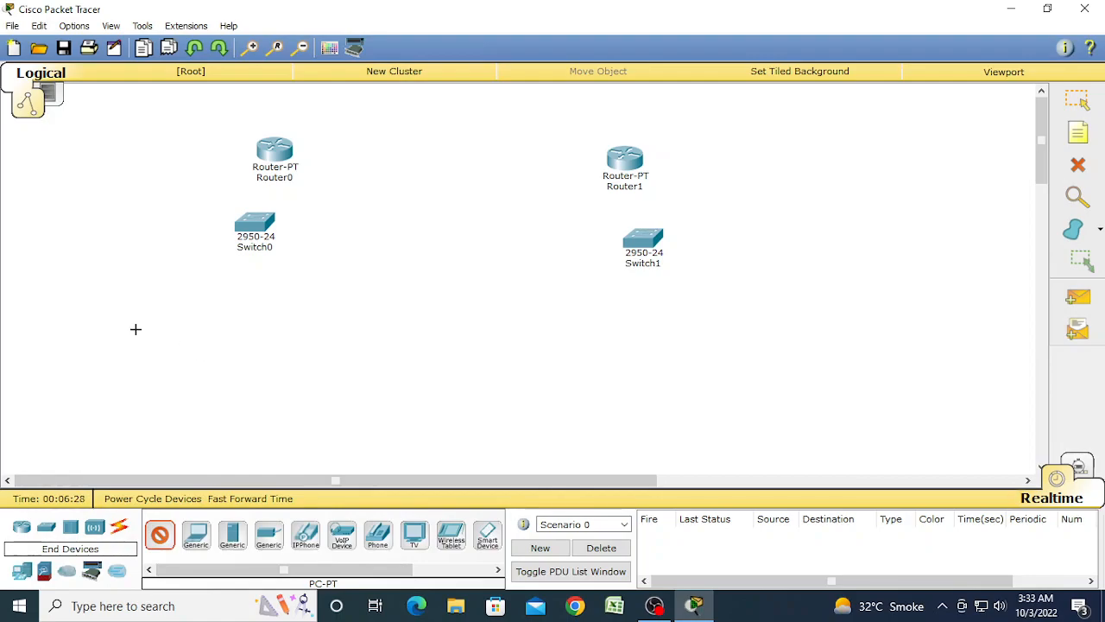
pyautogui.click(161, 537)
pyautogui.click(161, 537)
pyautogui.click(196, 371)
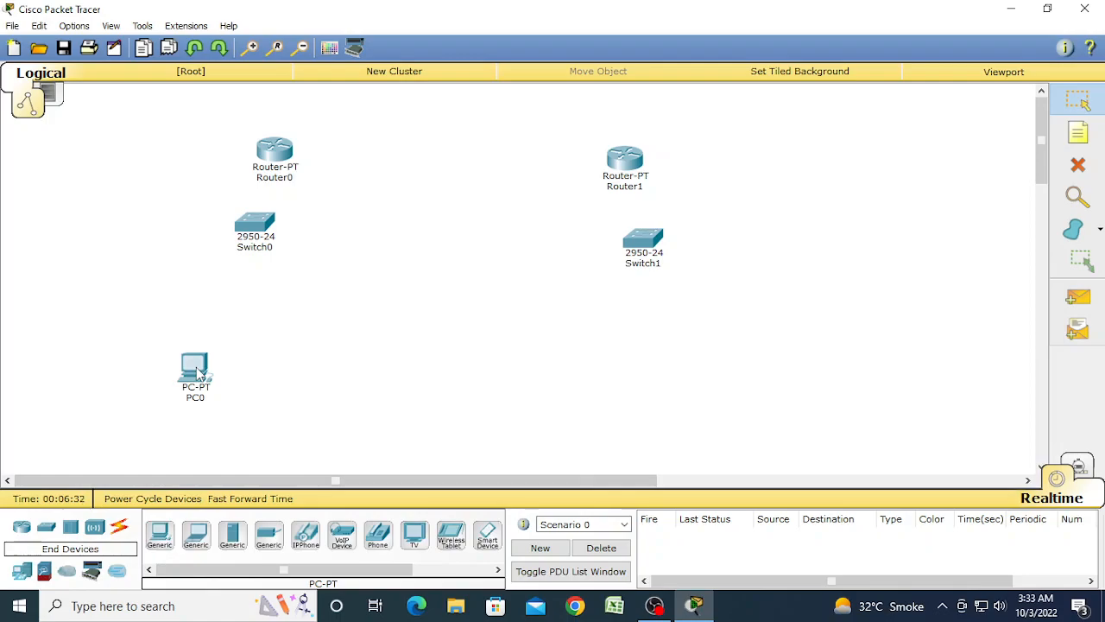
pyautogui.click(161, 538)
pyautogui.click(283, 367)
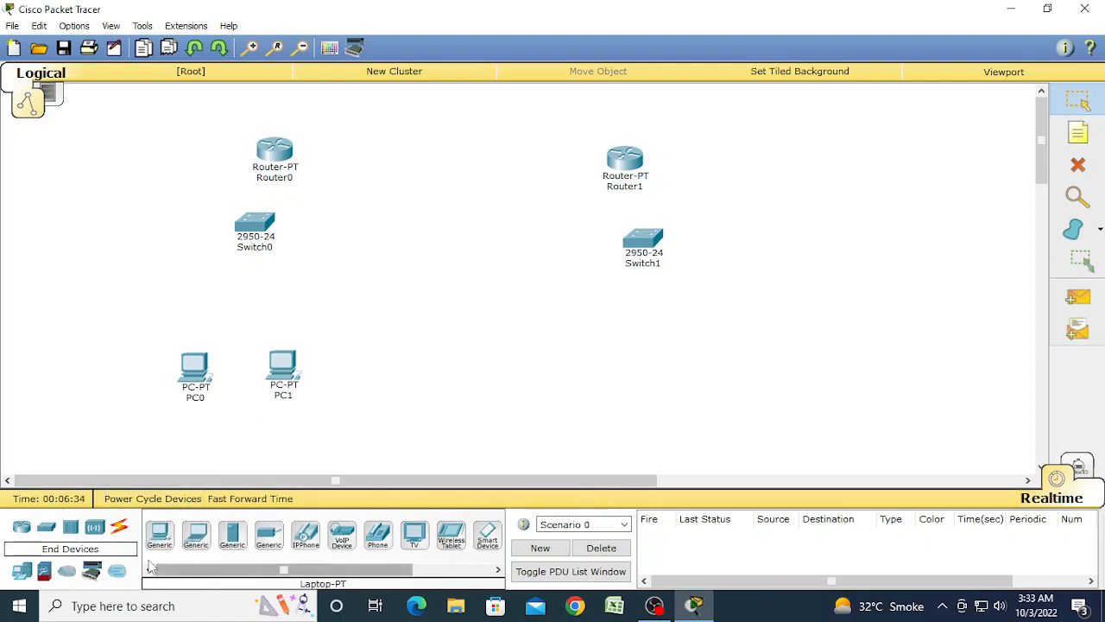
# Add two more generic PCs, PC2 and PC3, side by side below Switch1
pyautogui.click(158, 537)
pyautogui.click(610, 362)
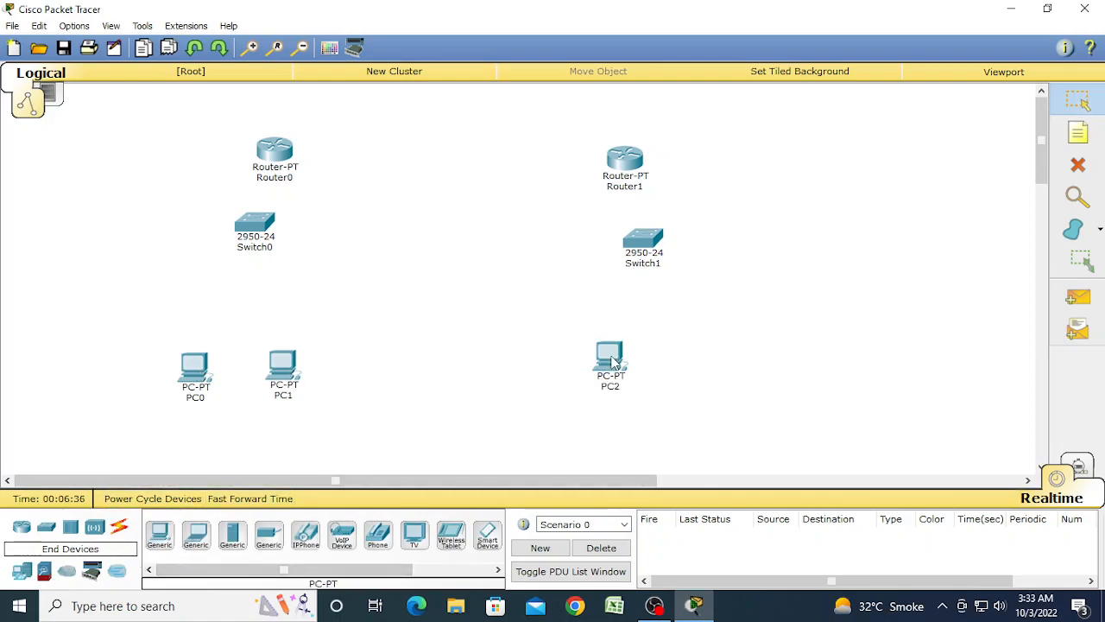
pyautogui.click(160, 536)
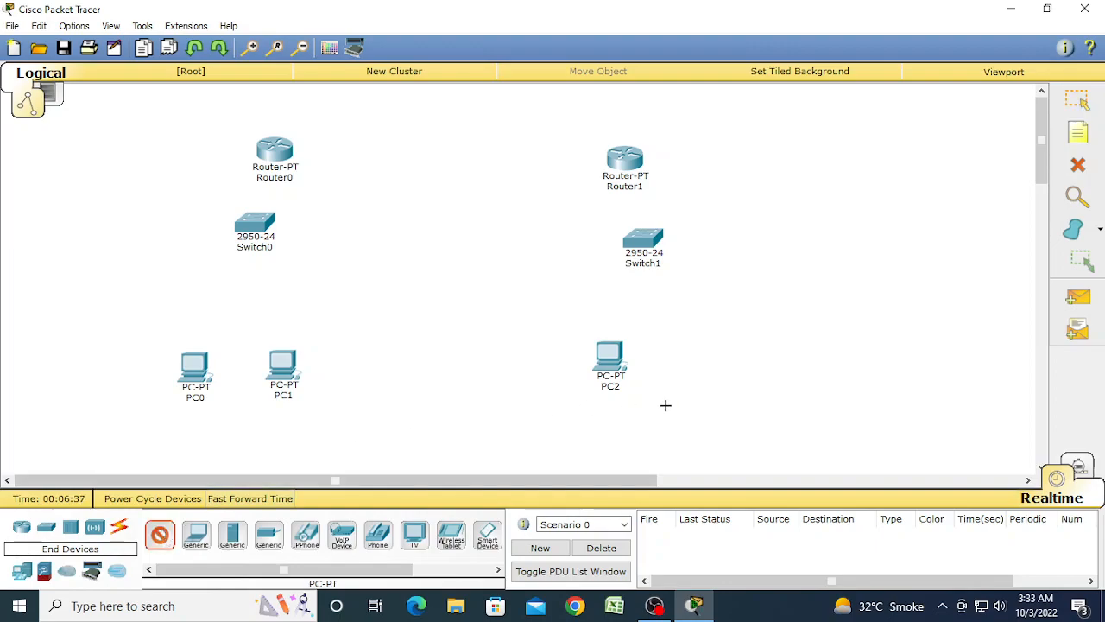
pyautogui.click(697, 350)
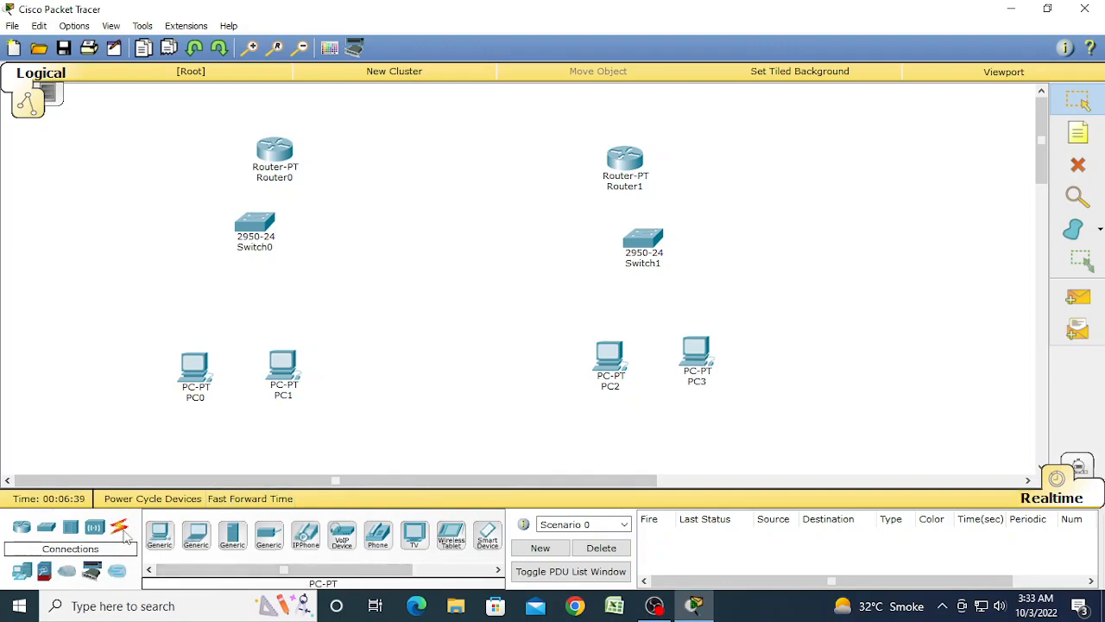
# Connect Router0 Serial2/0 to Router1 Serial2/0 with a Serial DCE cable, starting from Router0
pyautogui.click(120, 529)
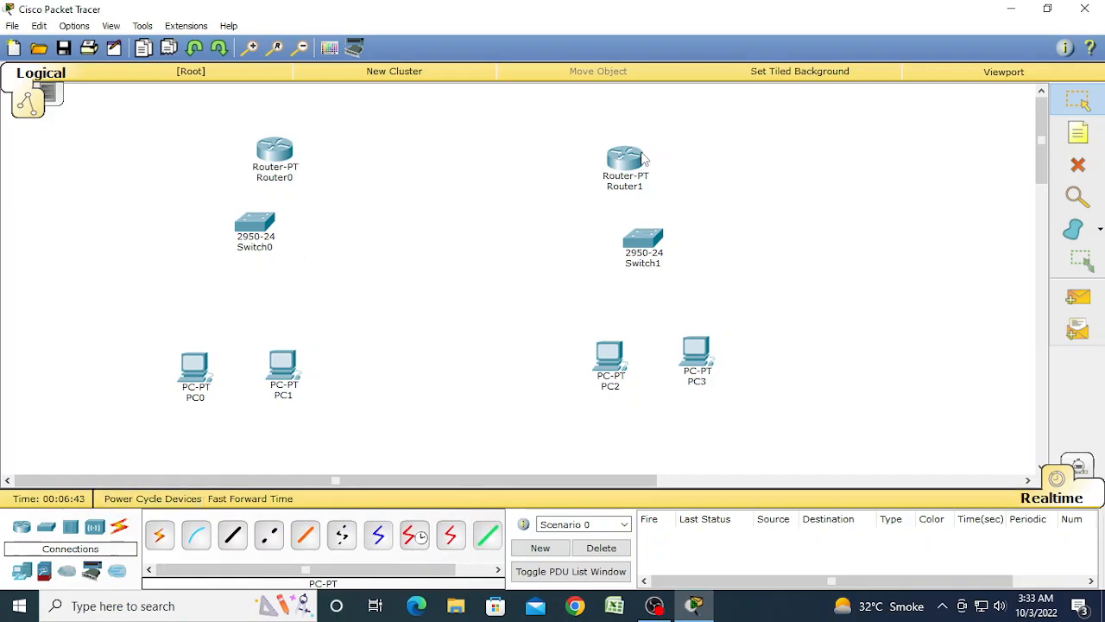
pyautogui.moveTo(643, 159)
pyautogui.click(418, 543)
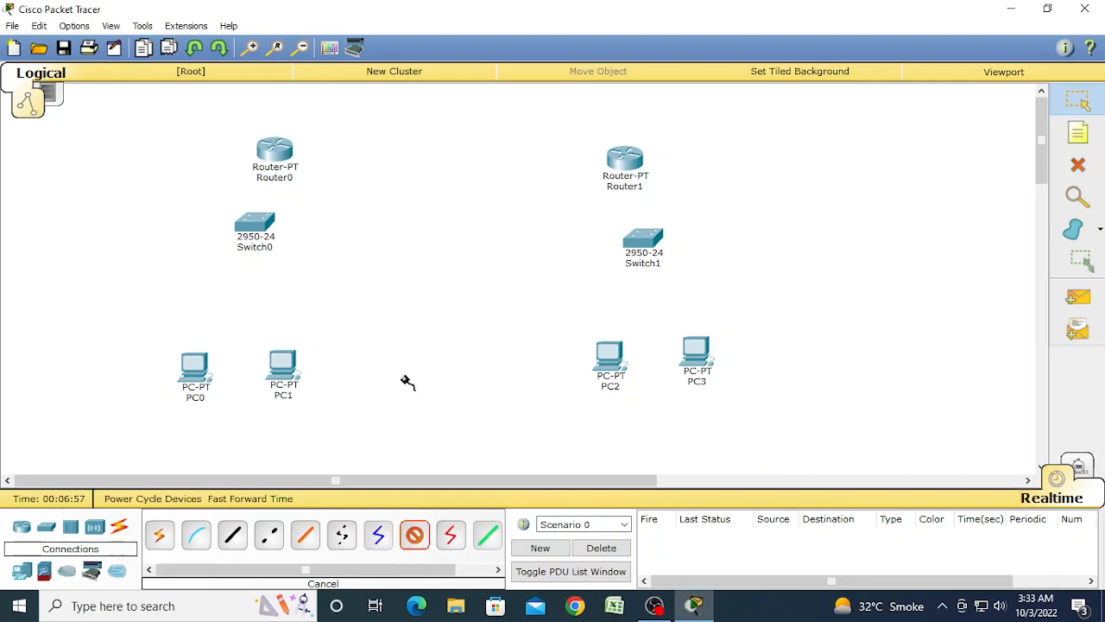
pyautogui.click(285, 151)
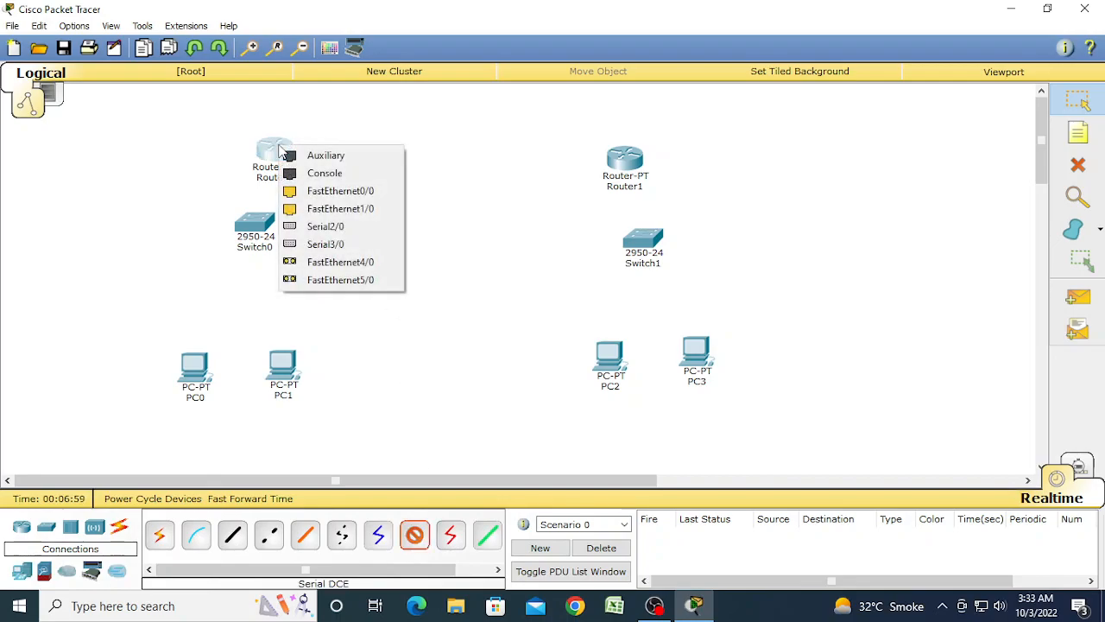
pyautogui.click(357, 226)
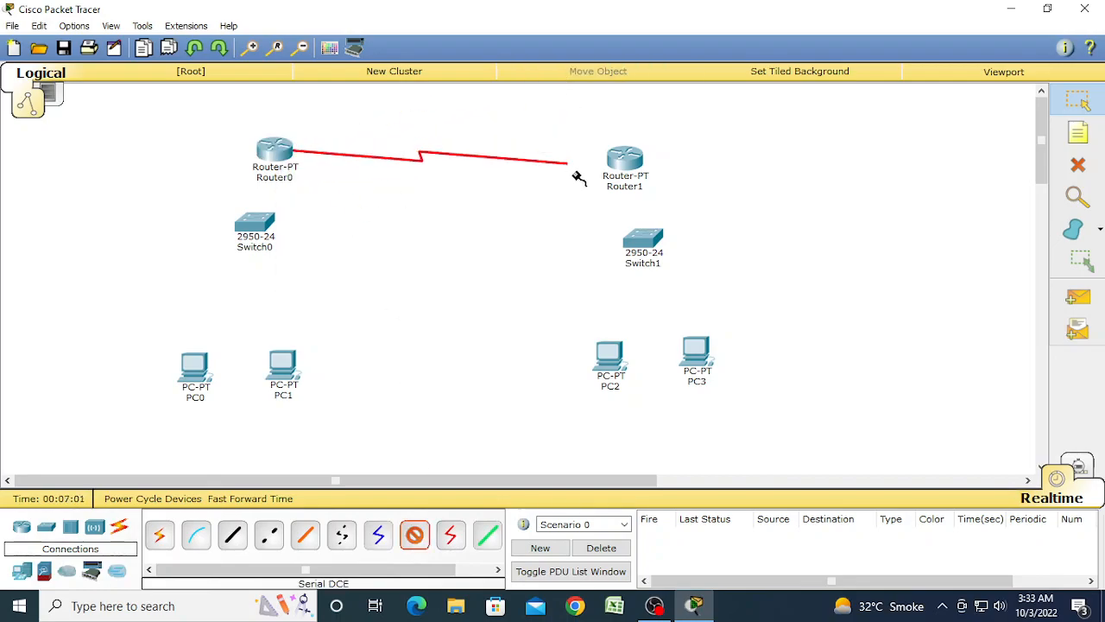
pyautogui.click(620, 161)
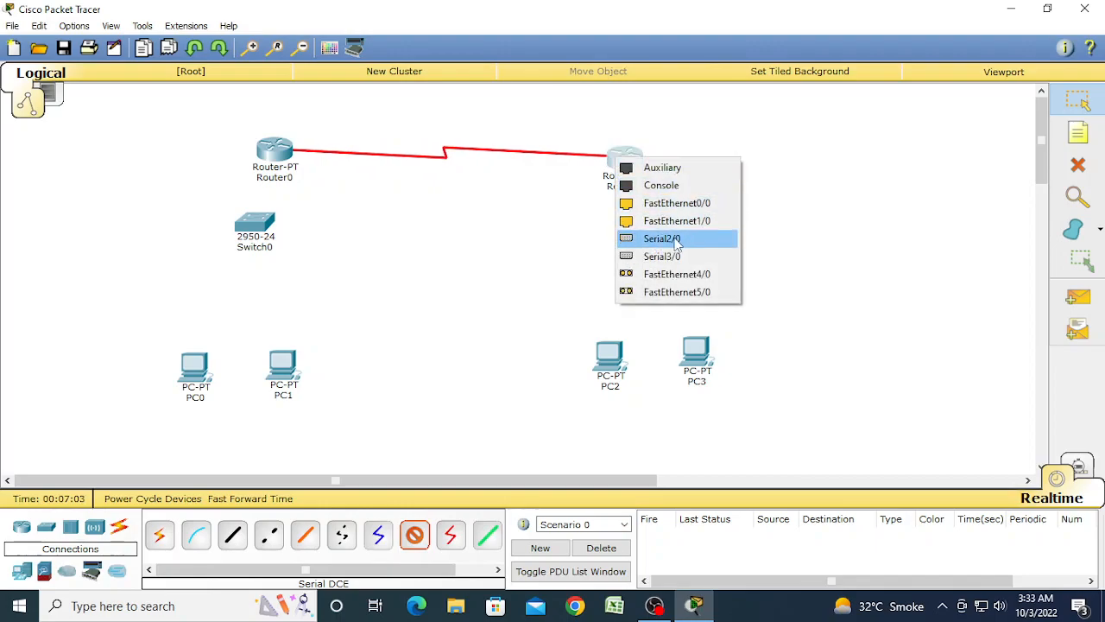
pyautogui.click(678, 239)
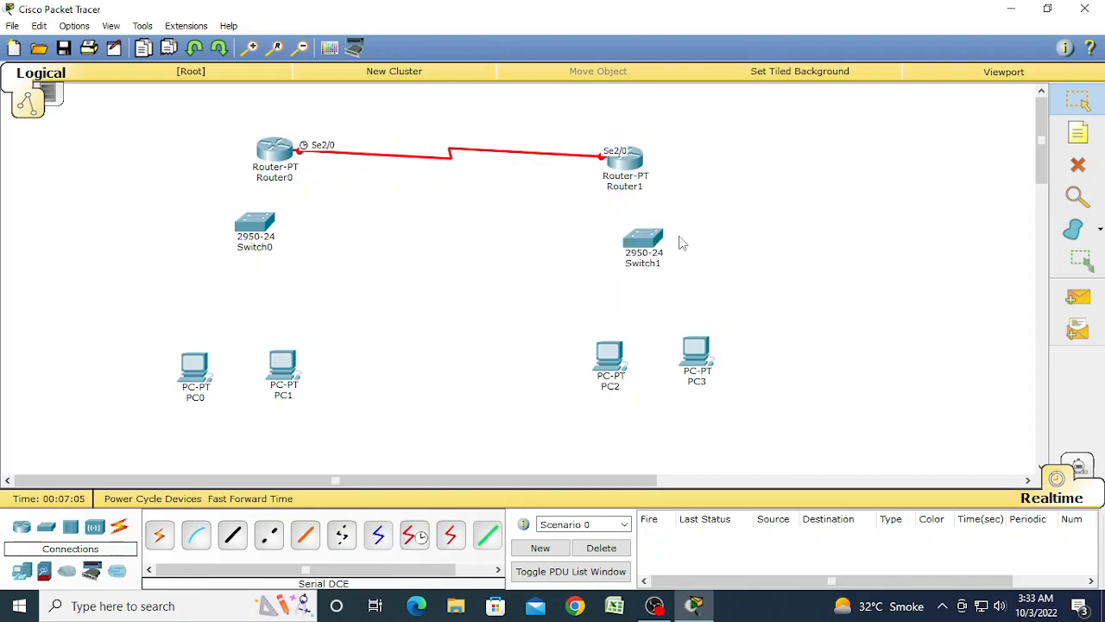
# Connect Router0 FastEthernet0/0 to Switch0 FastEthernet0/1 with a copper straight-through cable
pyautogui.click(234, 536)
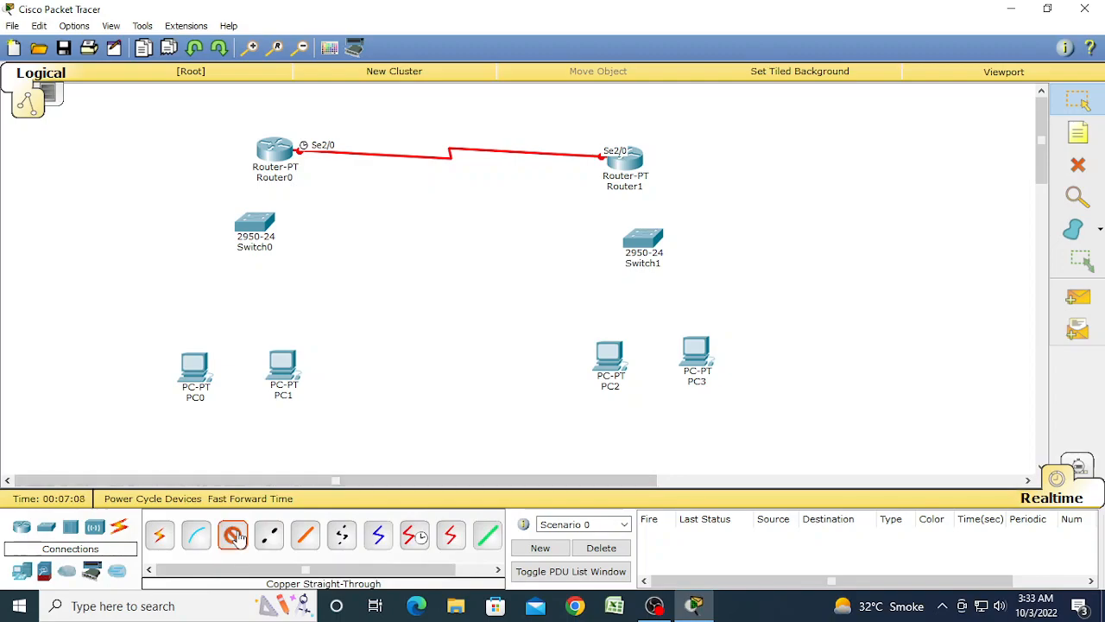
pyautogui.click(266, 154)
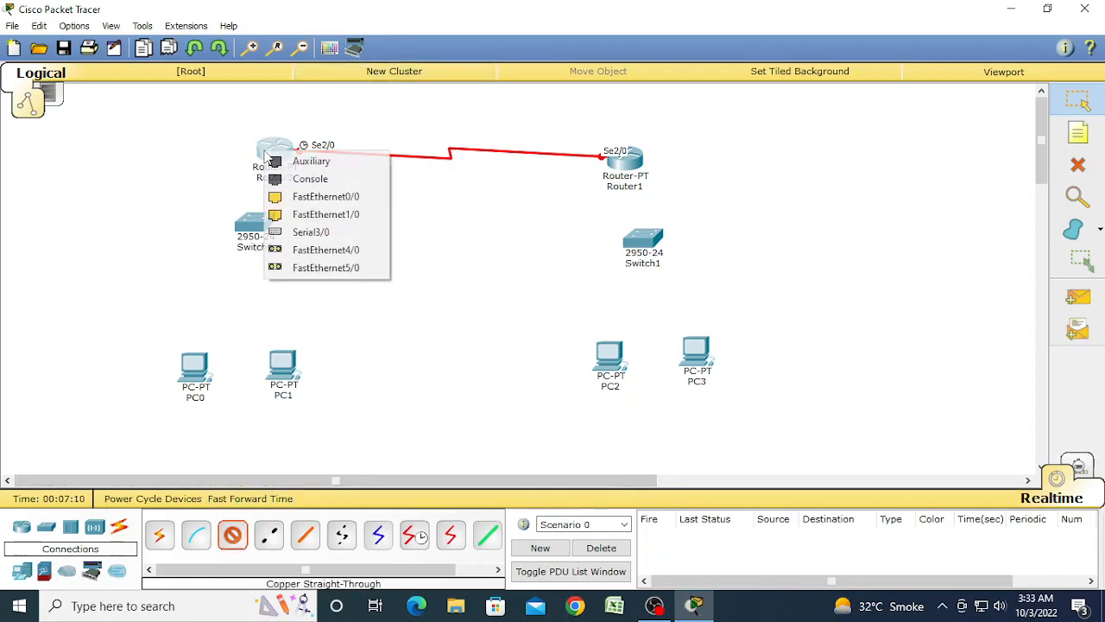
pyautogui.click(313, 198)
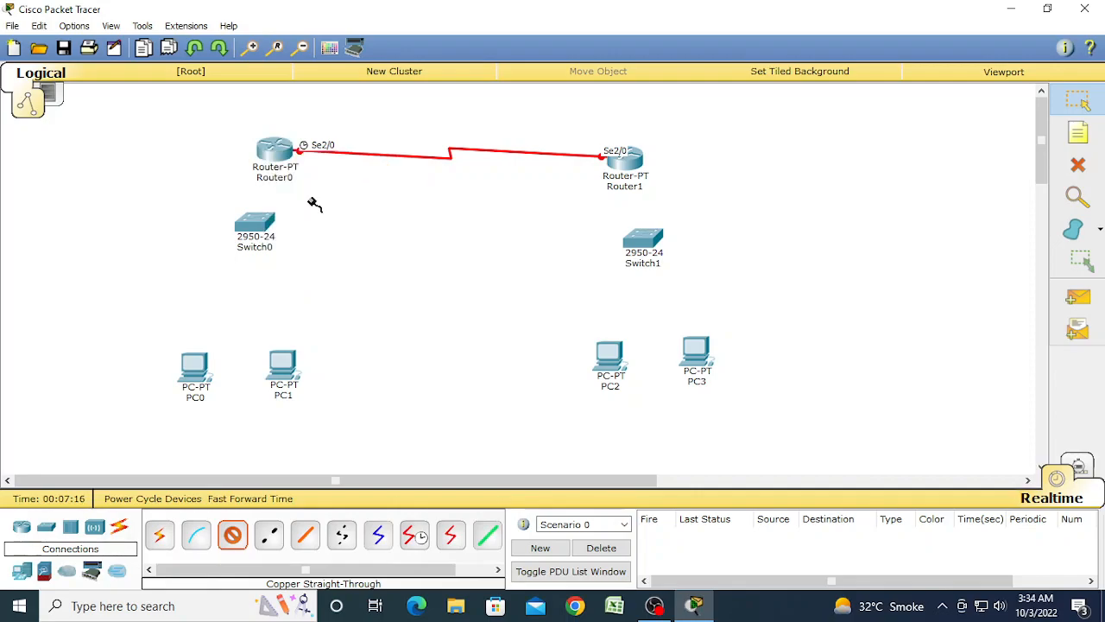
pyautogui.click(257, 226)
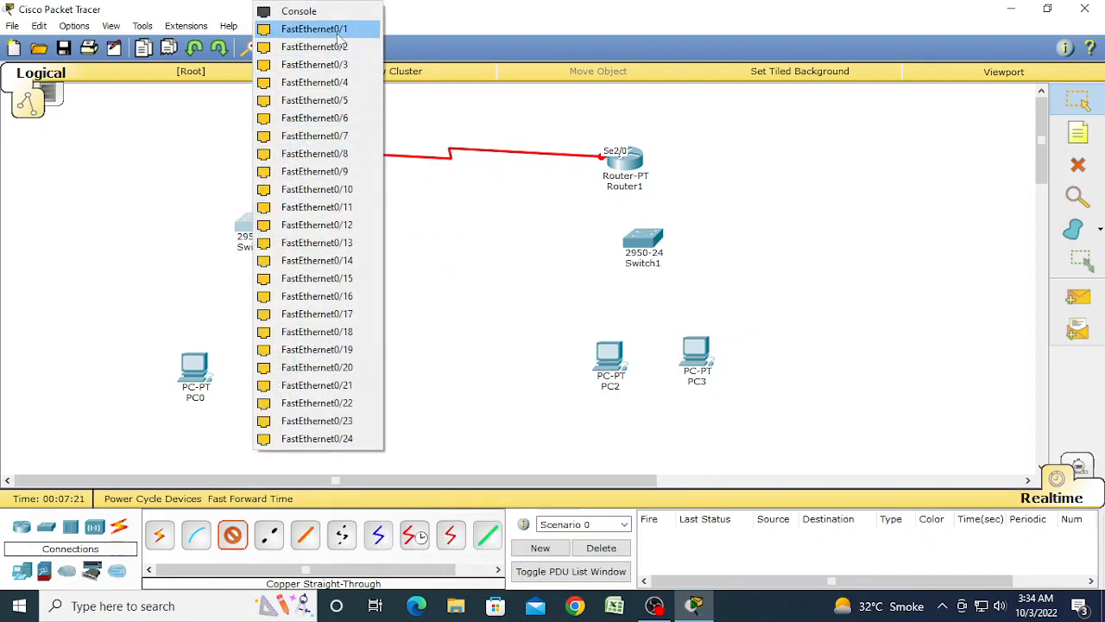
pyautogui.click(337, 29)
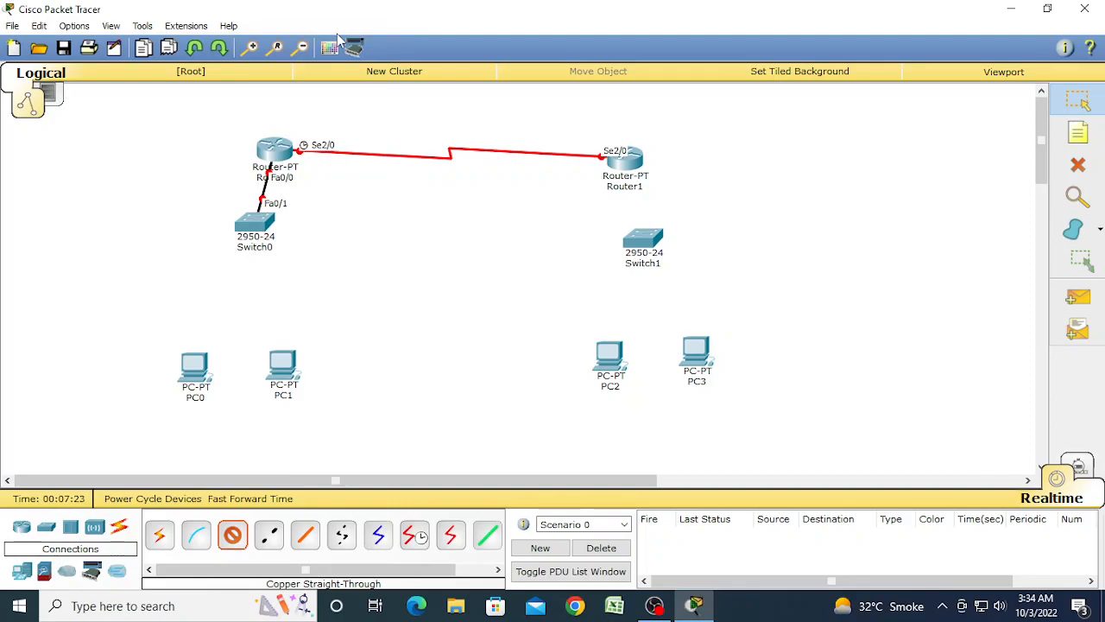
# Cable Switch0 FastEthernet0/15 to PC0 FastEthernet0 and Switch0 FastEthernet0/16 to PC1 FastEthernet0 with copper straight-through
pyautogui.click(260, 223)
pyautogui.click(326, 261)
pyautogui.click(194, 367)
pyautogui.click(243, 398)
pyautogui.click(270, 223)
pyautogui.click(326, 273)
pyautogui.click(281, 362)
pyautogui.click(319, 387)
# Connect Router1 FastEthernet0/0 to Switch1 FastEthernet0/14 with a copper straight-through cable
pyautogui.click(629, 166)
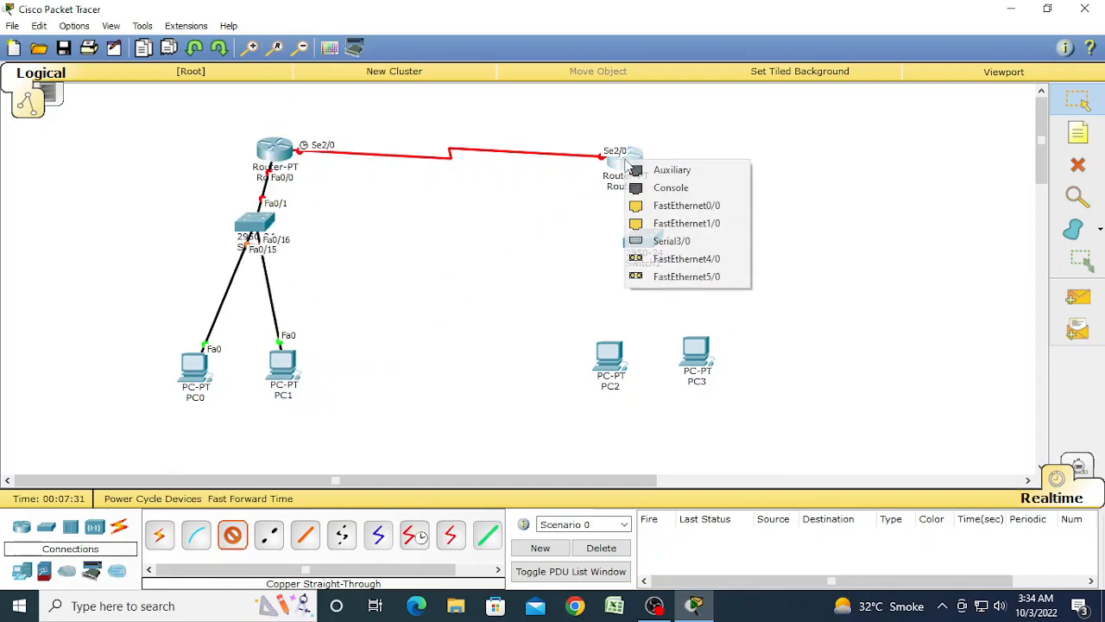
pyautogui.click(669, 207)
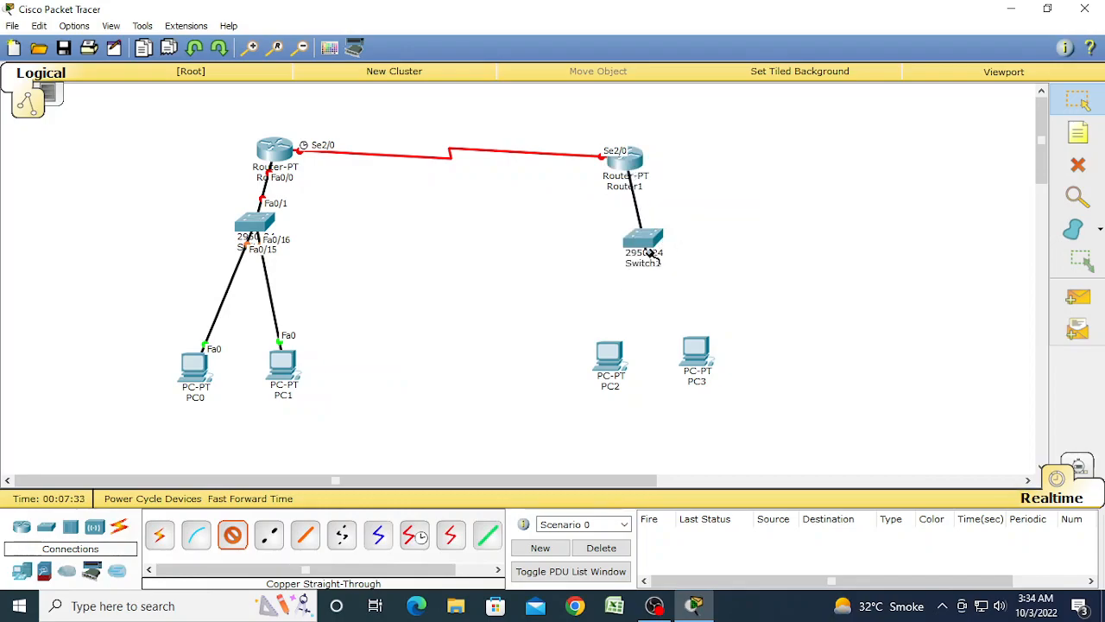
pyautogui.click(645, 247)
pyautogui.click(652, 257)
# Cable Switch1 FastEthernet0/16 to PC2 FastEthernet0 and Switch1 FastEthernet0/18 to PC3 FastEthernet0 with copper straight-through
pyautogui.click(652, 257)
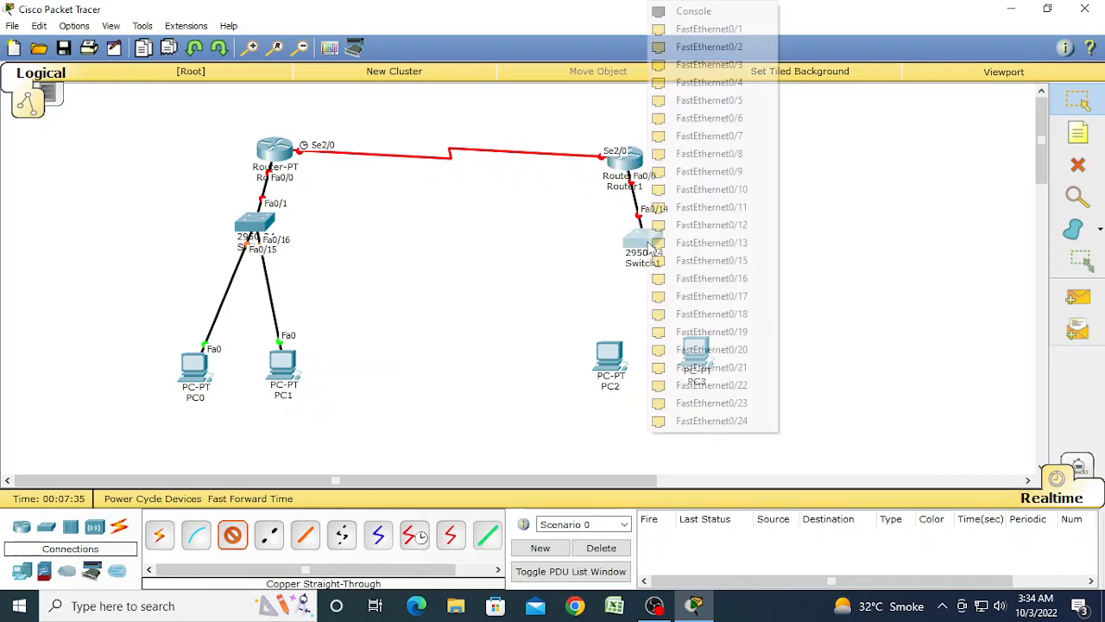
pyautogui.click(703, 276)
pyautogui.click(610, 356)
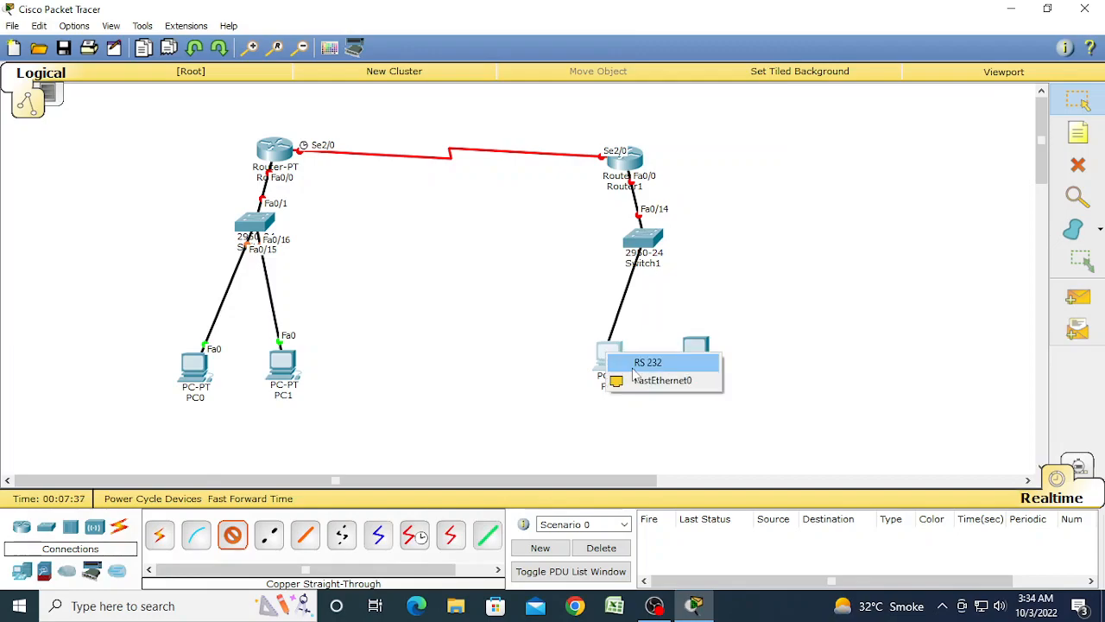
pyautogui.click(643, 378)
pyautogui.click(643, 248)
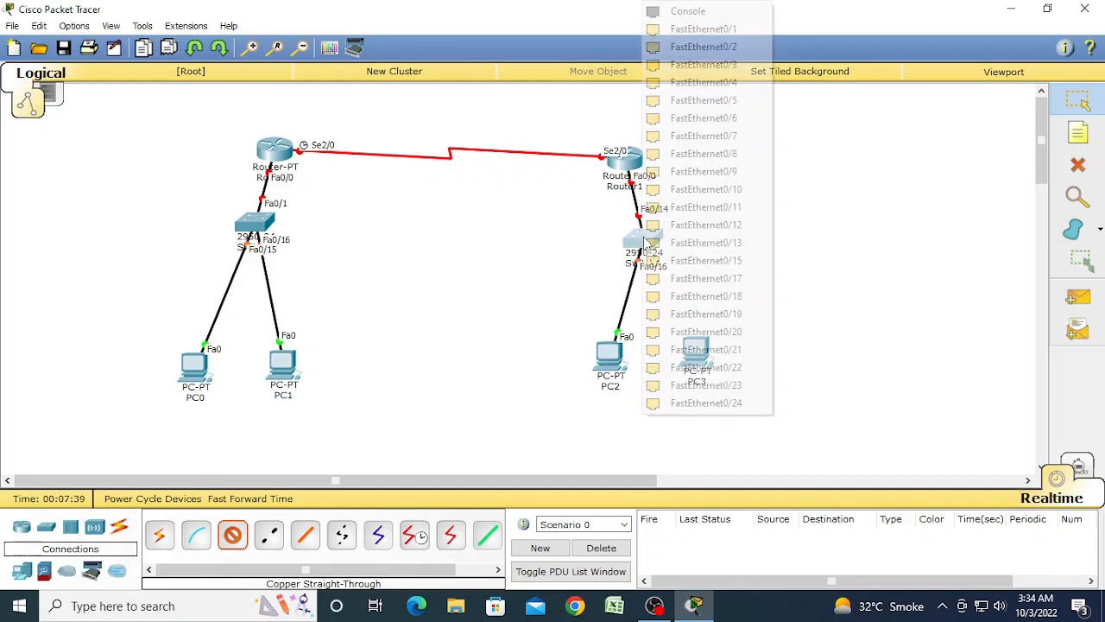
pyautogui.click(703, 295)
pyautogui.click(696, 356)
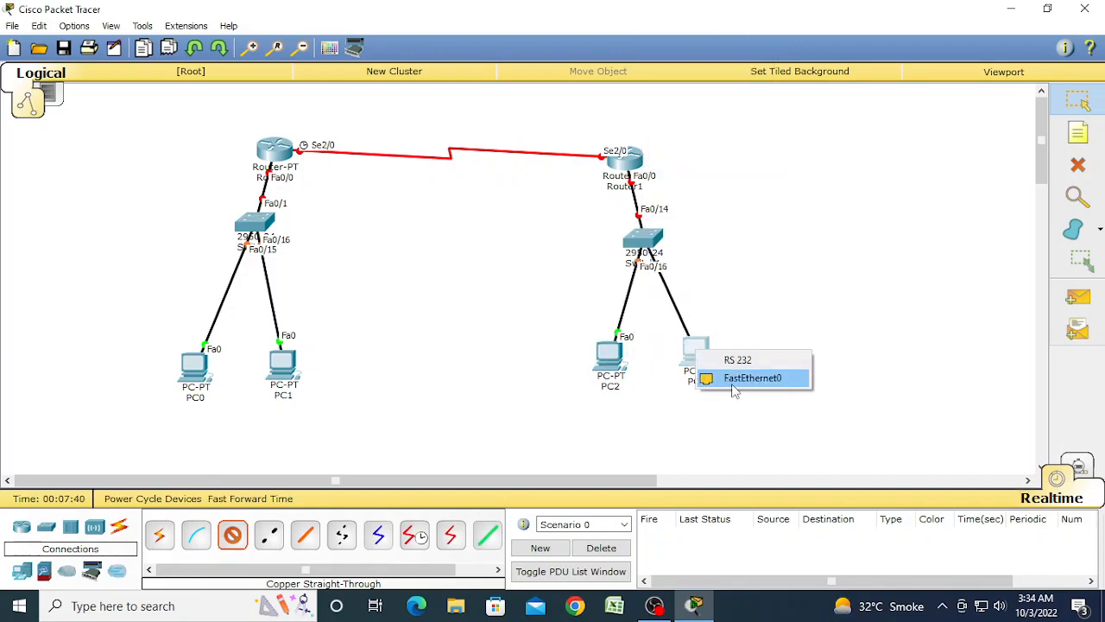
pyautogui.click(736, 379)
pyautogui.click(231, 537)
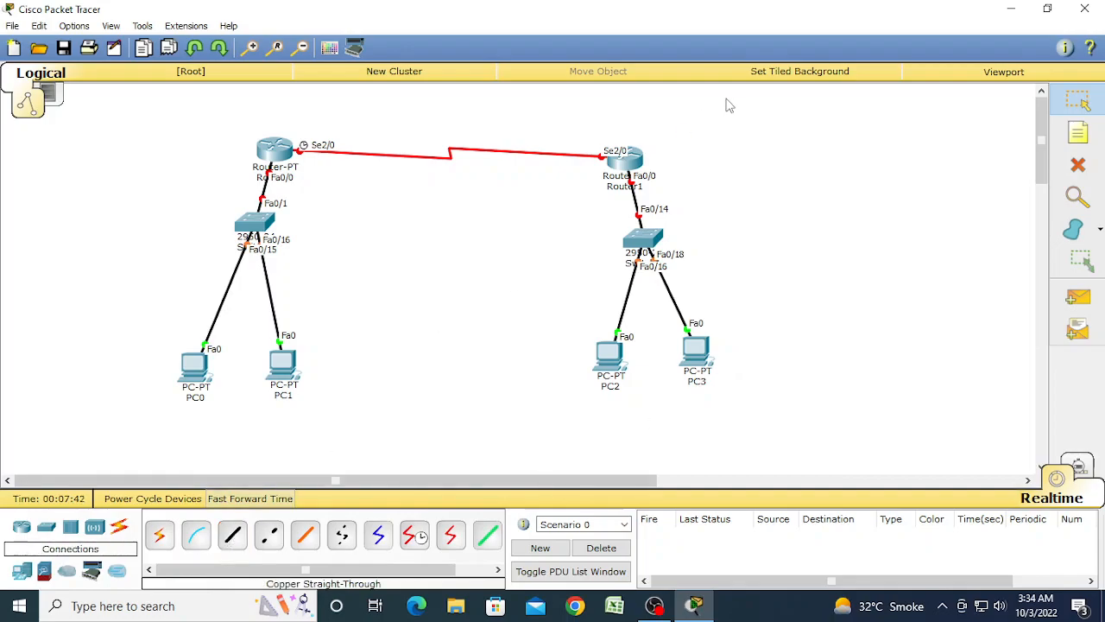
# Place a text note reading 10.0.0.1 in the empty area to the left of Switch0
pyautogui.click(1078, 132)
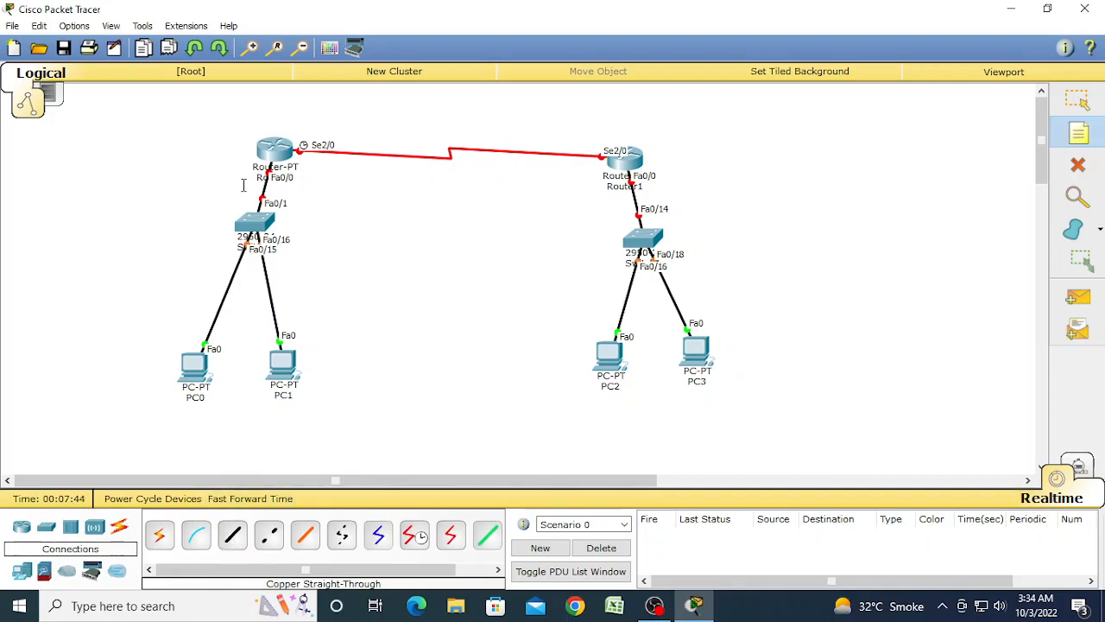
pyautogui.click(82, 202)
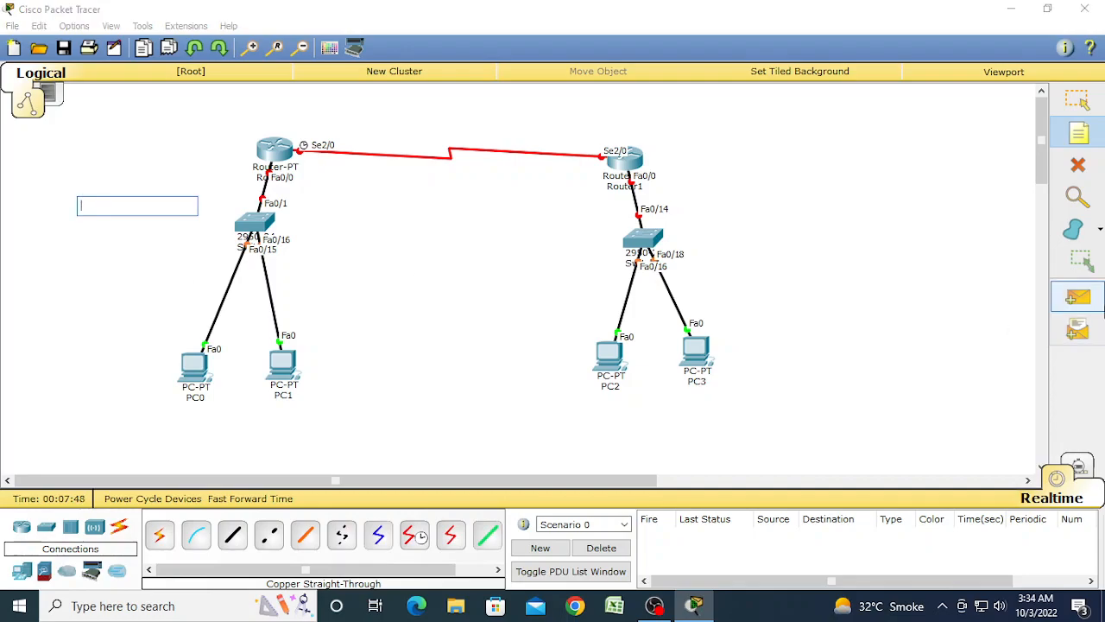
pyautogui.write('10.0.0.1')
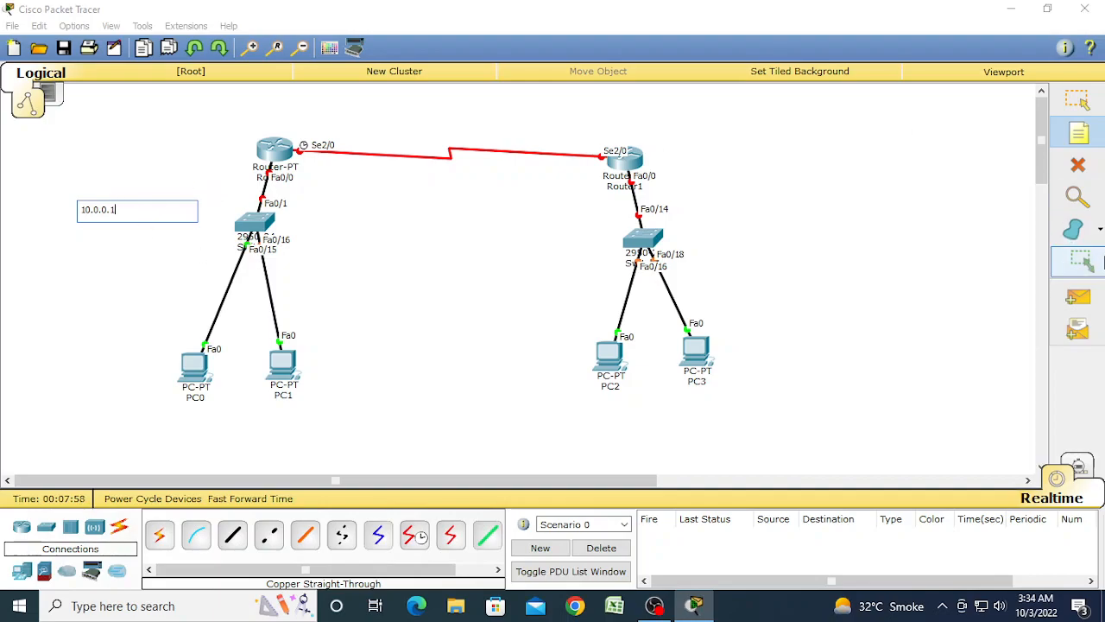
pyautogui.click(1087, 135)
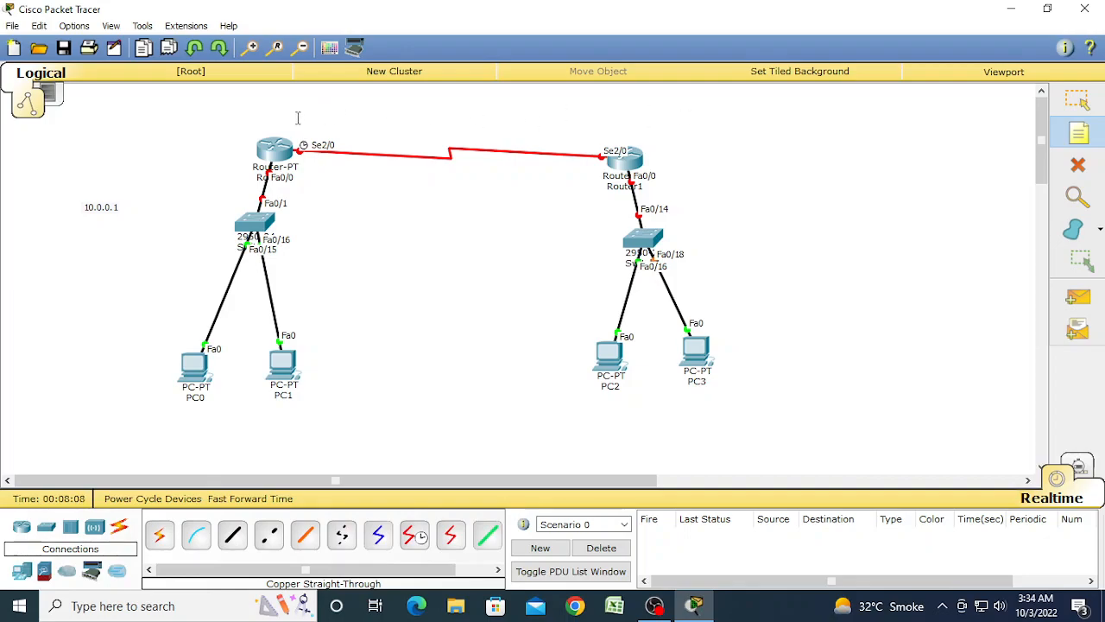
# Place text notes reading 20.0.0.1 above Router0's serial port and 20.0.0.2 above the link near Router1's serial port
pyautogui.click(298, 118)
pyautogui.write('20.0.0.1')
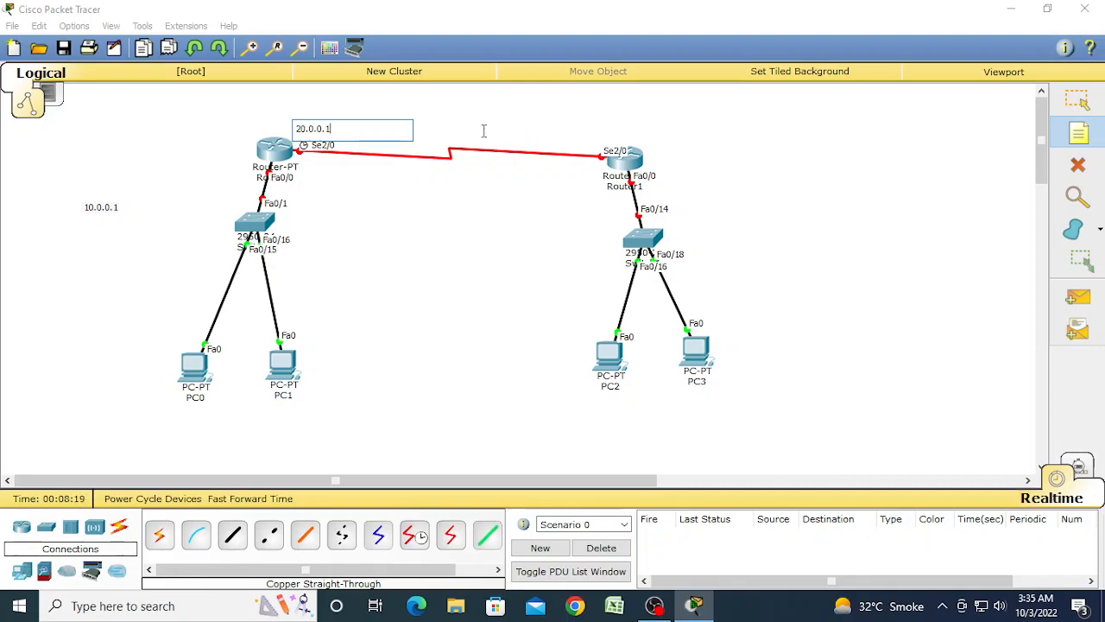
pyautogui.click(535, 126)
pyautogui.write('20.0.0.2')
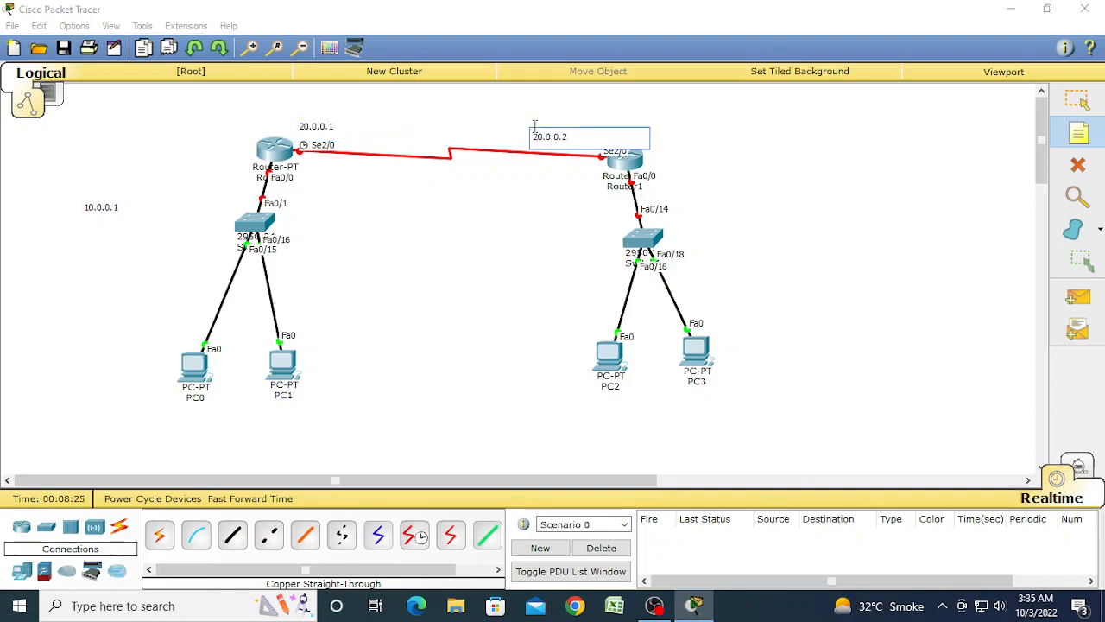
# Place a text note reading 30.0.0.1 beside the link between Router1 and Switch1
pyautogui.click(1078, 133)
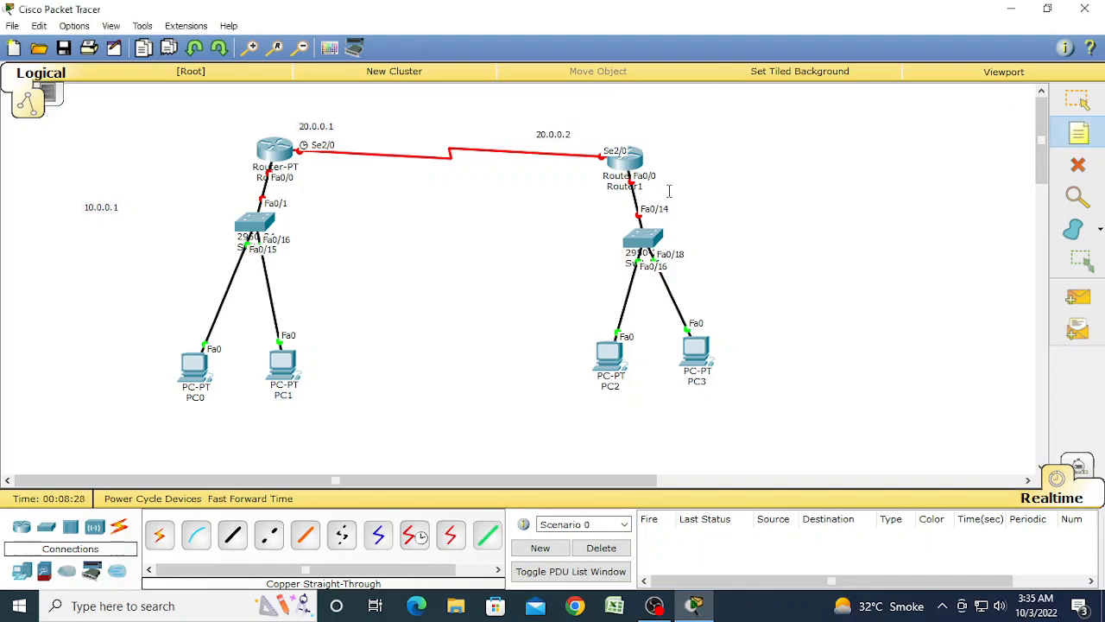
pyautogui.click(672, 189)
pyautogui.write('30.0.0.1')
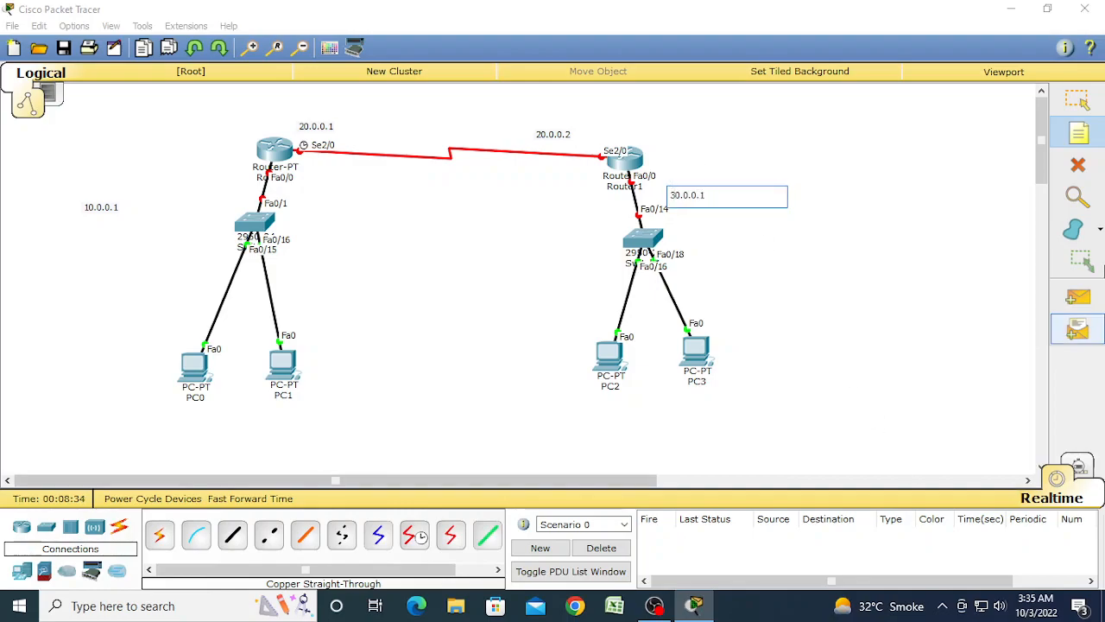
pyautogui.click(1077, 100)
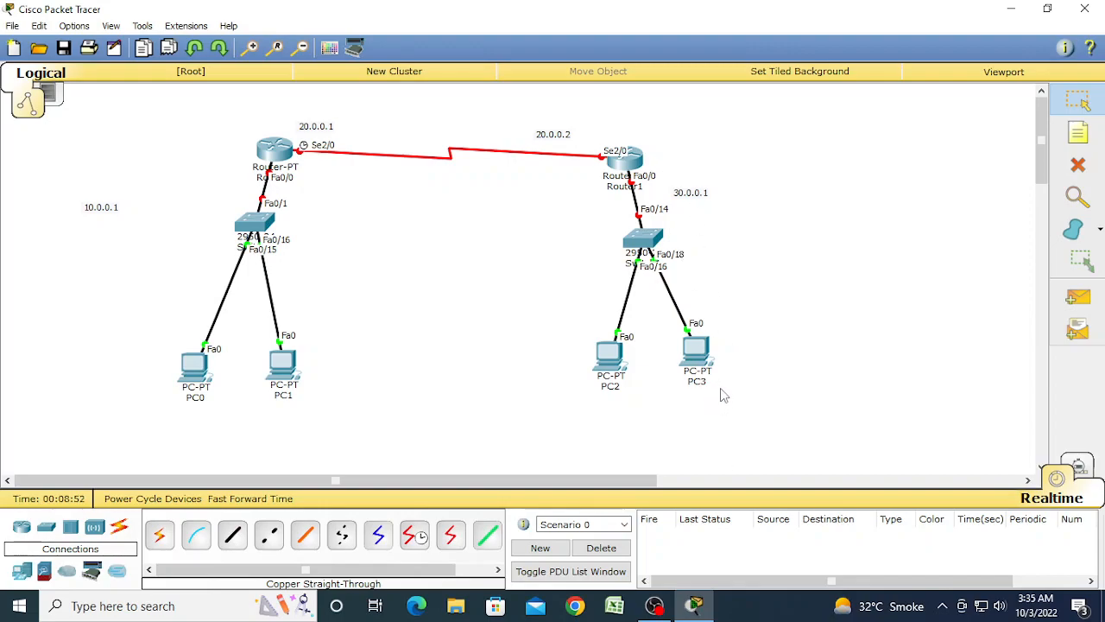
# Add a note reading "fast ethernet use as a default gateway for lan" beside Router0's FastEthernet0/0 link
pyautogui.click(1079, 134)
pyautogui.click(300, 175)
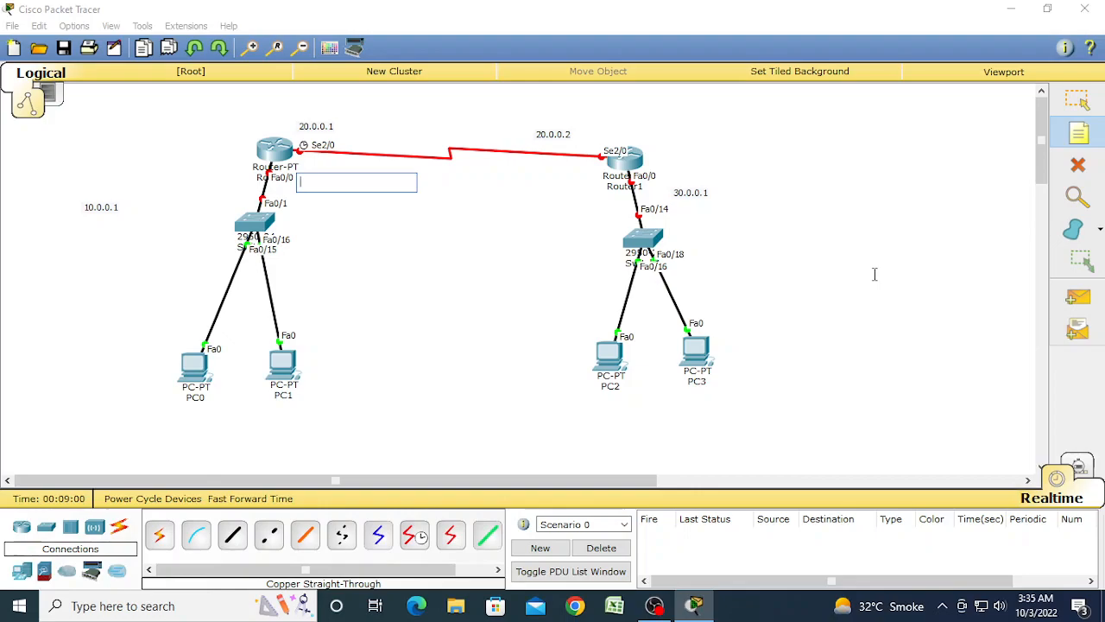
pyautogui.write('fast ethernet use a')
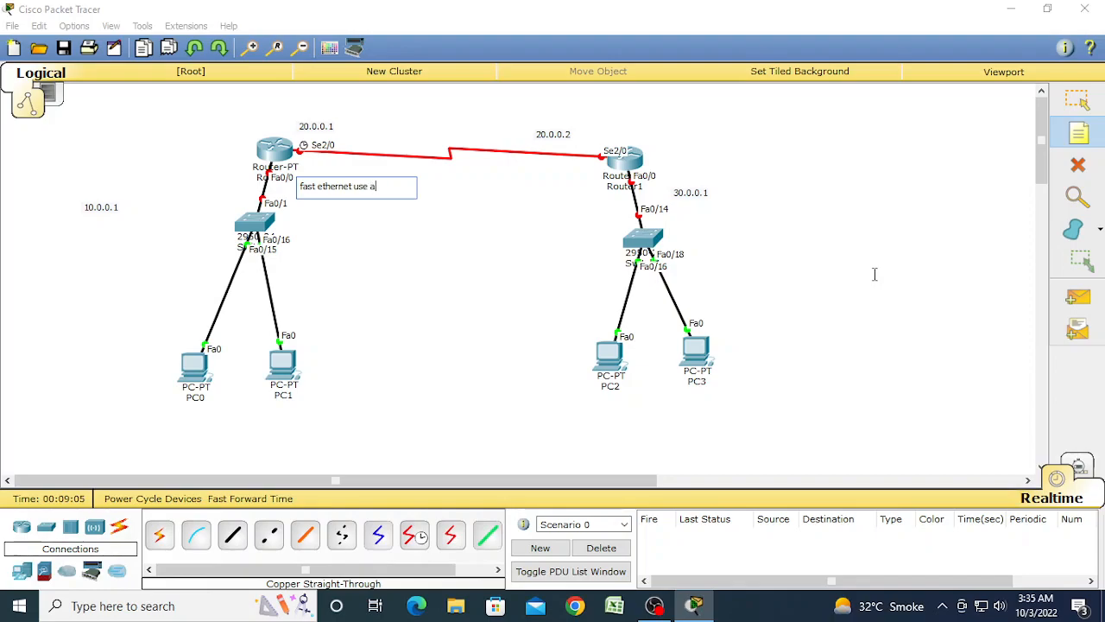
pyautogui.write('s a default gateway for lan')
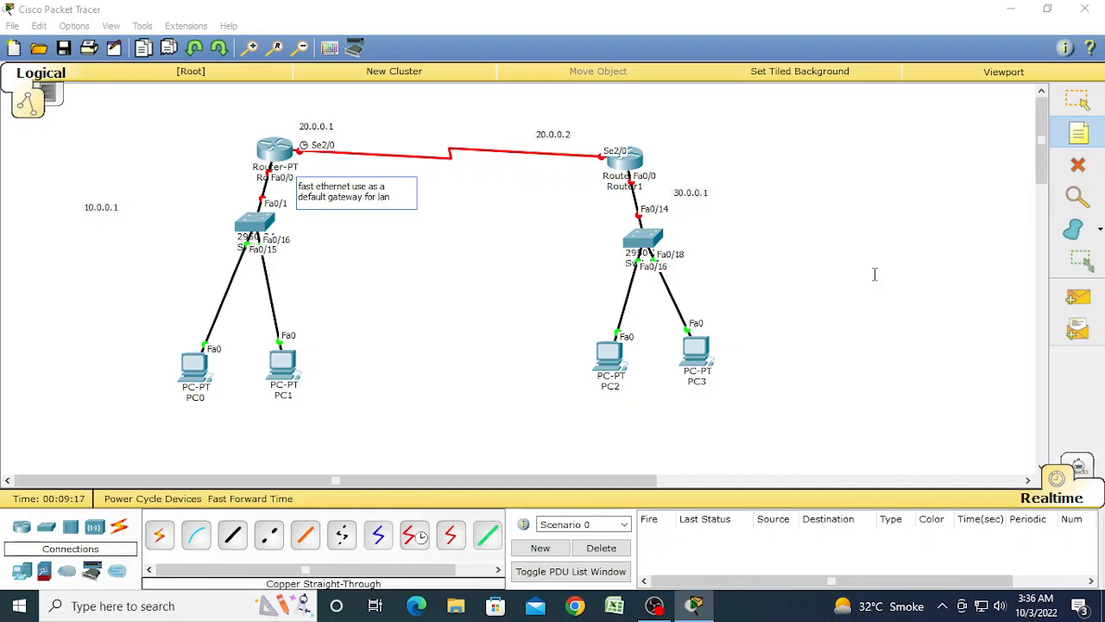
pyautogui.click(1060, 99)
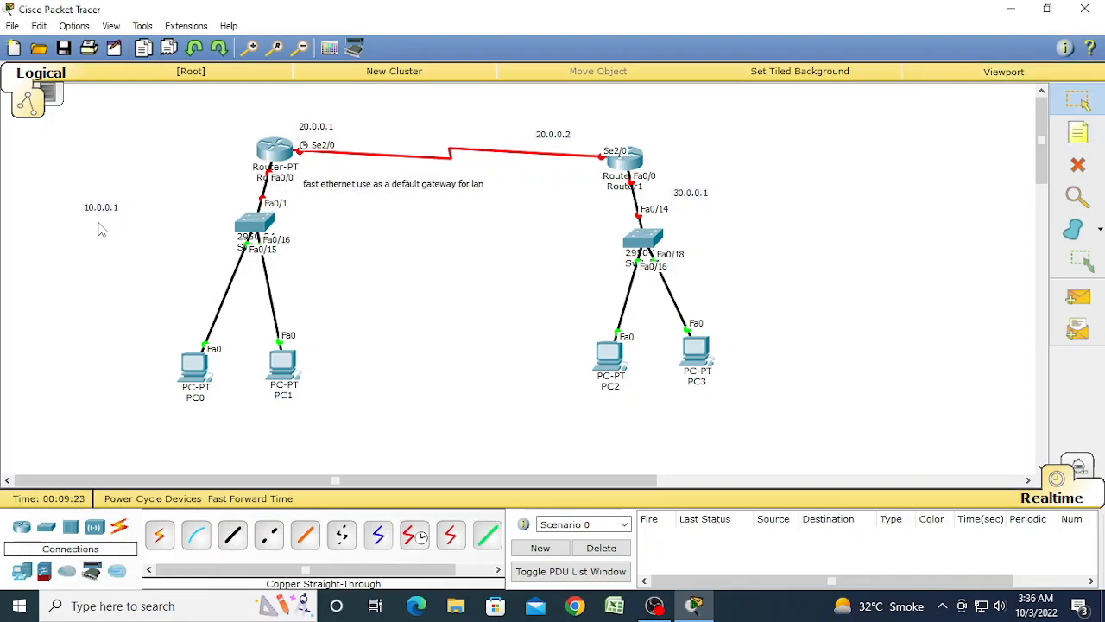
# Configure PC0 with static IP address 10.0.0.2, subnet mask 255.0.0.0 and default gateway 10.0.0.1
pyautogui.click(193, 370)
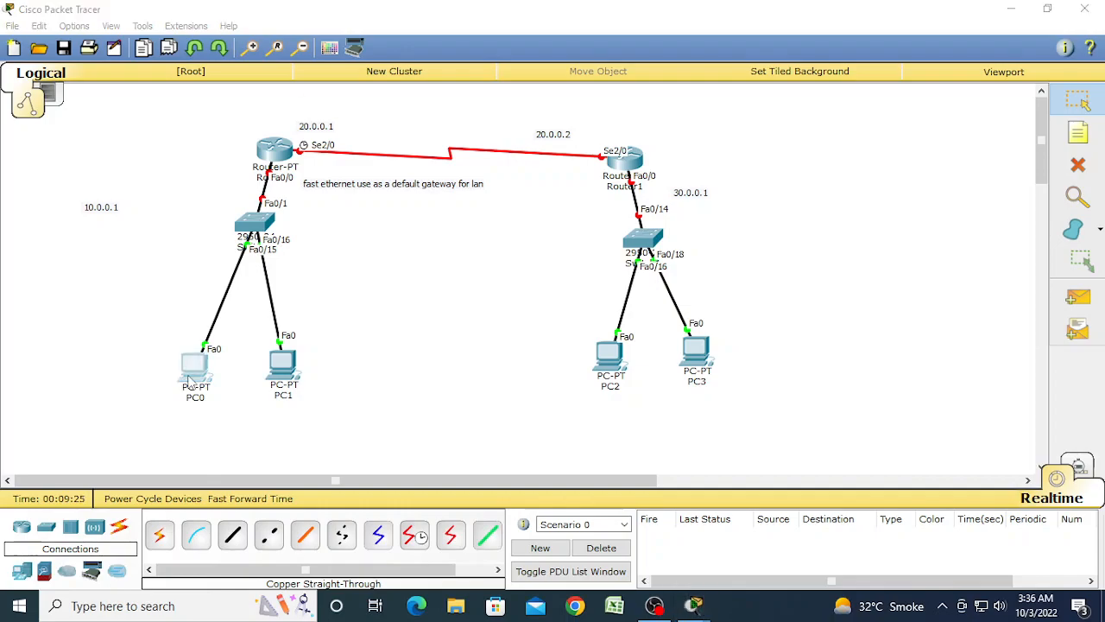
pyautogui.click(437, 130)
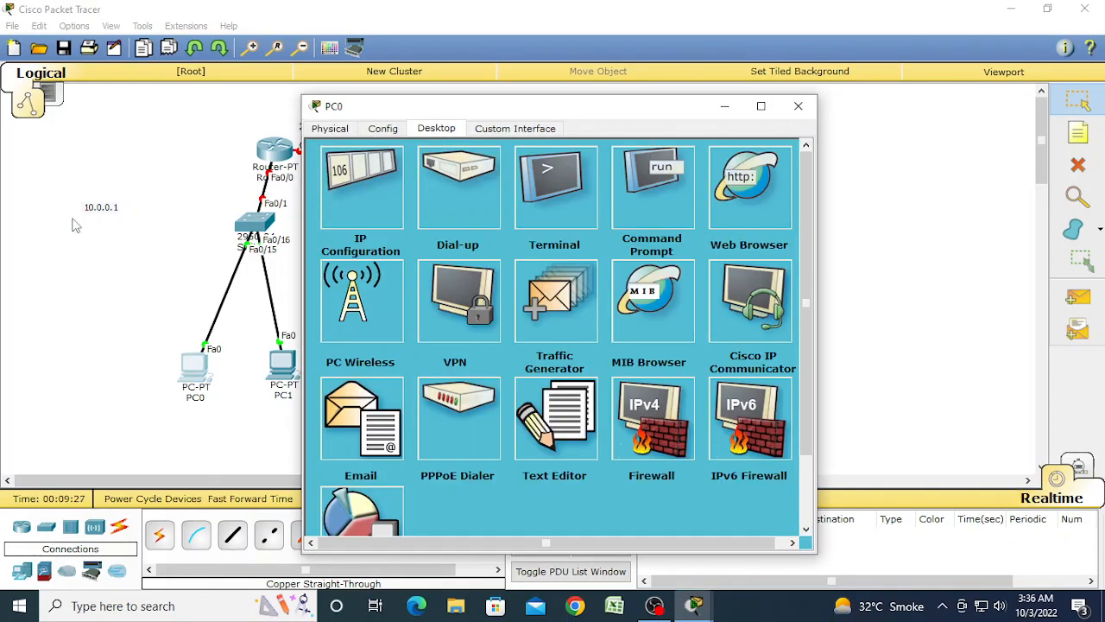
pyautogui.click(370, 203)
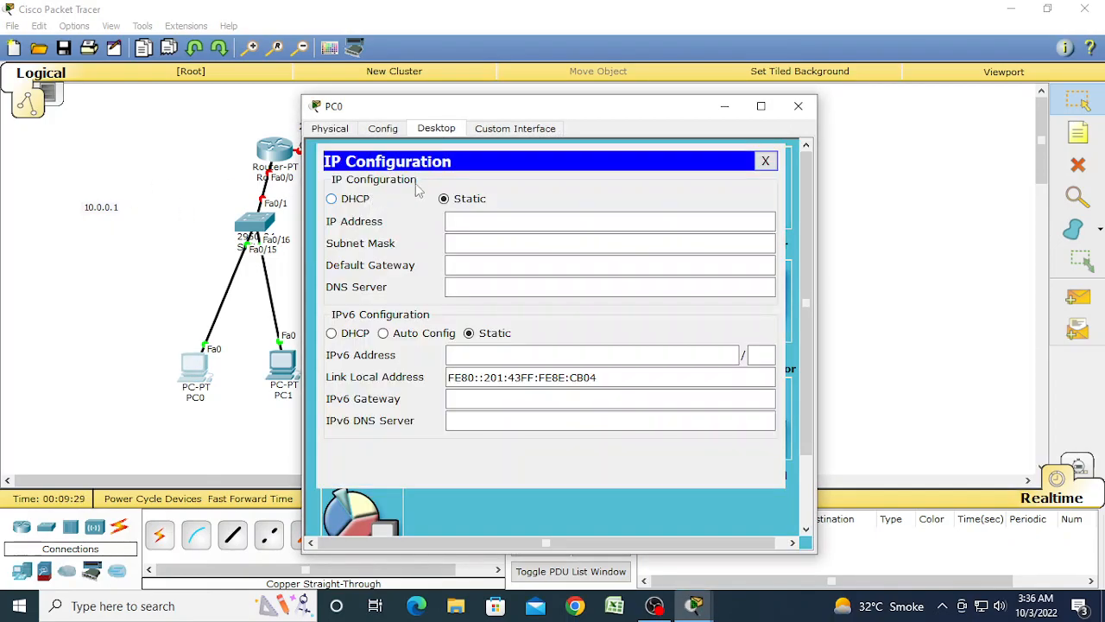
pyautogui.click(459, 221)
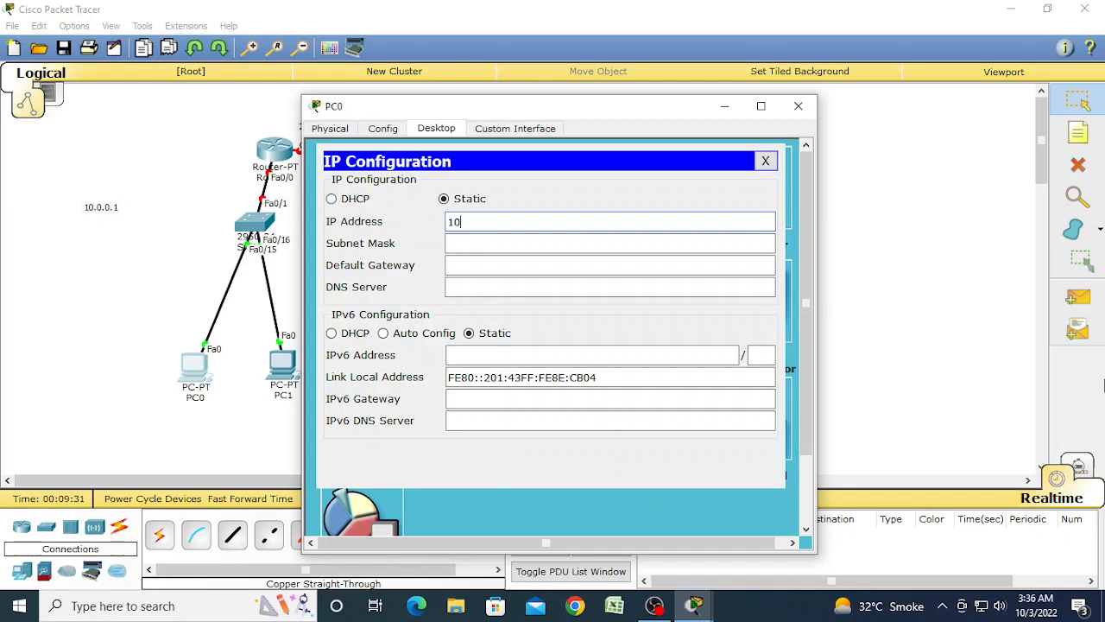
pyautogui.press('Tab')
pyautogui.press('Tab')
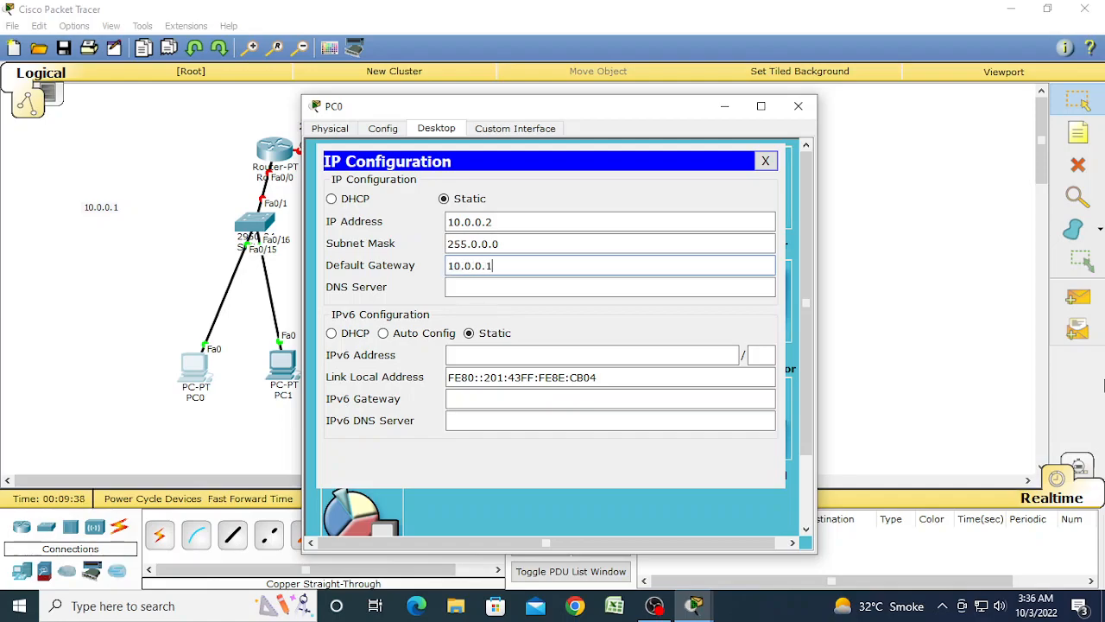
pyautogui.click(765, 160)
pyautogui.click(810, 108)
# Configure PC1 with static IP address 10.0.0.3, subnet mask 255.0.0.0 and default gateway 10.0.0.1
pyautogui.click(283, 370)
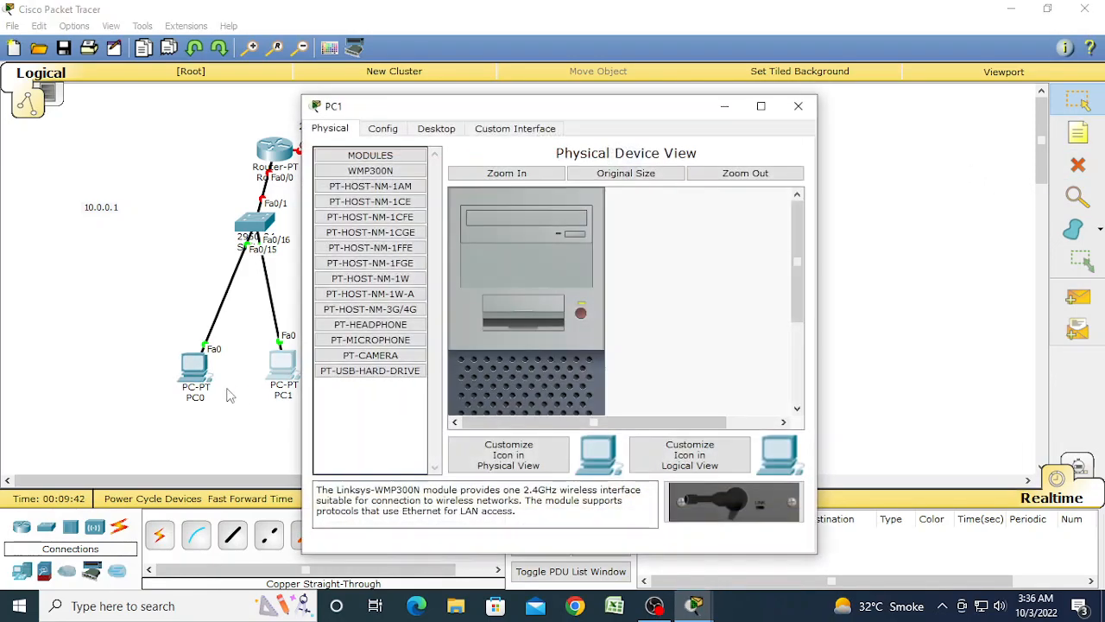
pyautogui.click(436, 130)
pyautogui.click(361, 216)
pyautogui.click(459, 225)
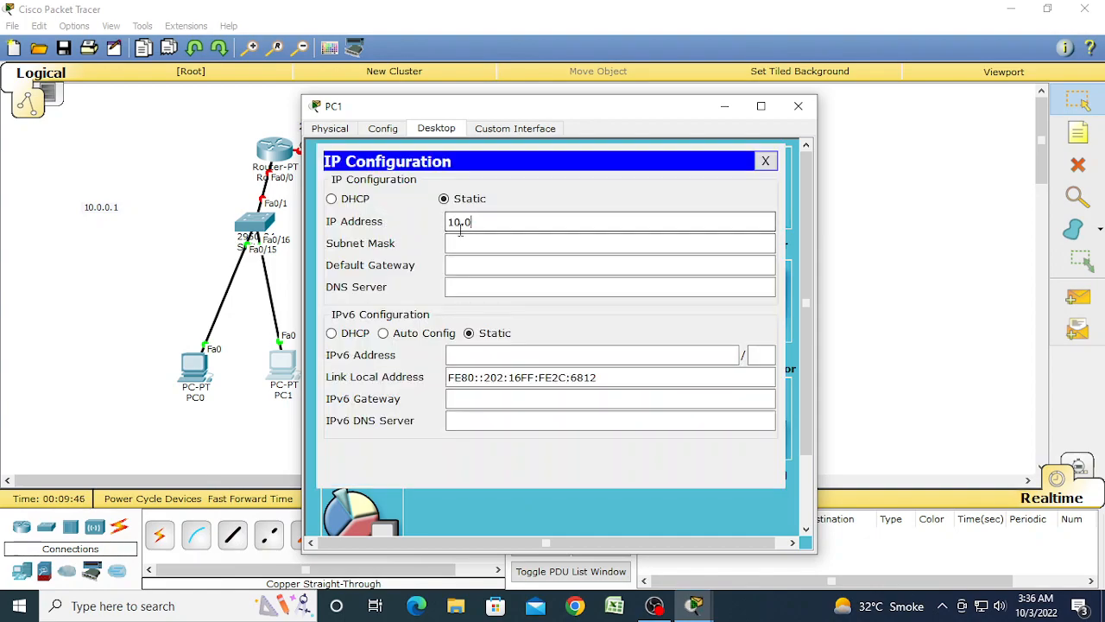
pyautogui.press('Tab')
pyautogui.press('Tab')
pyautogui.write('10.0.0.1')
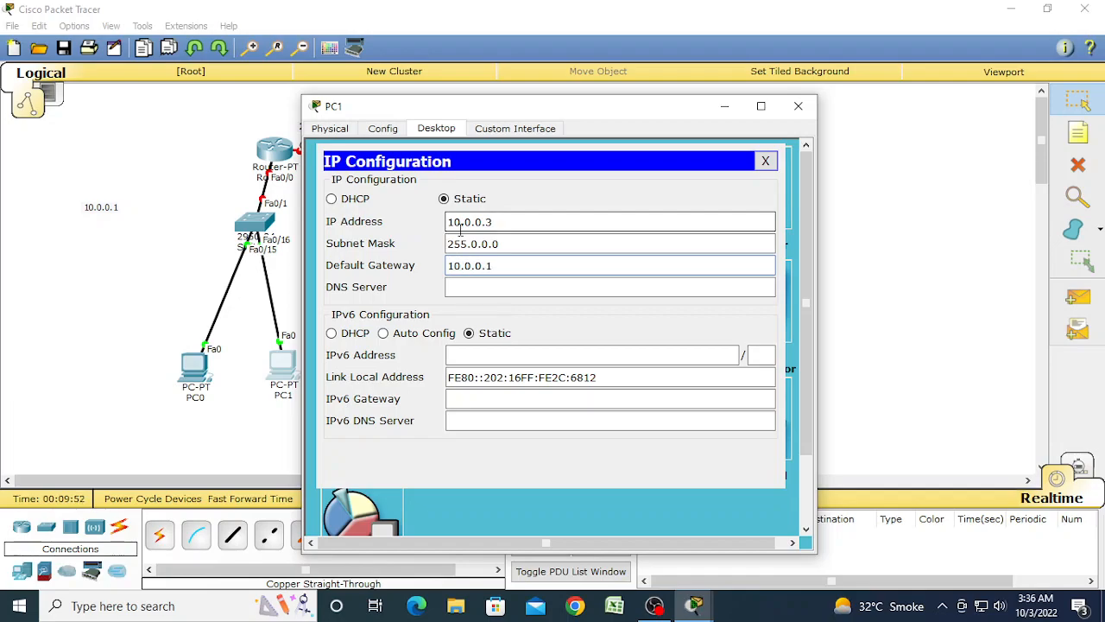
pyautogui.click(765, 161)
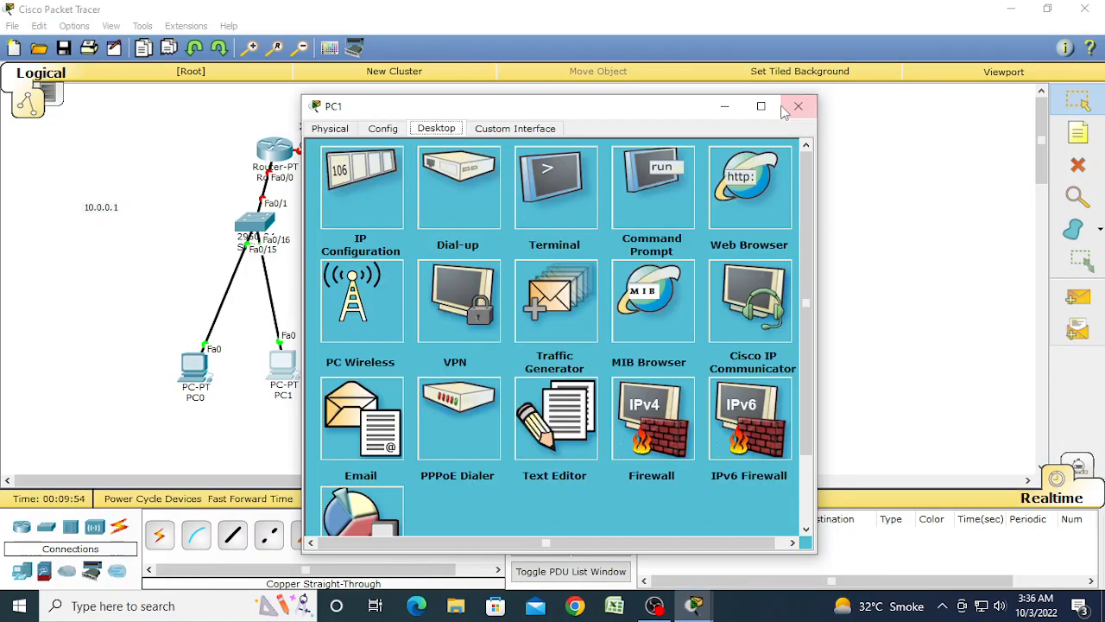
pyautogui.click(796, 106)
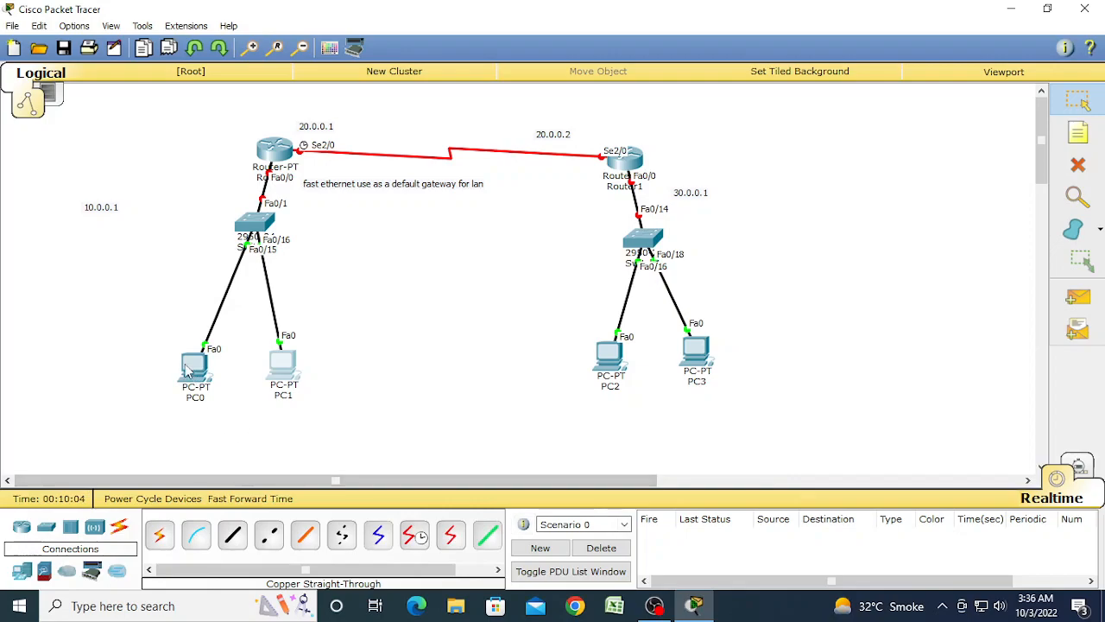
# Open PC2's IP configuration at its static IP address, with the device window moved clear of the topology
pyautogui.moveTo(293, 162)
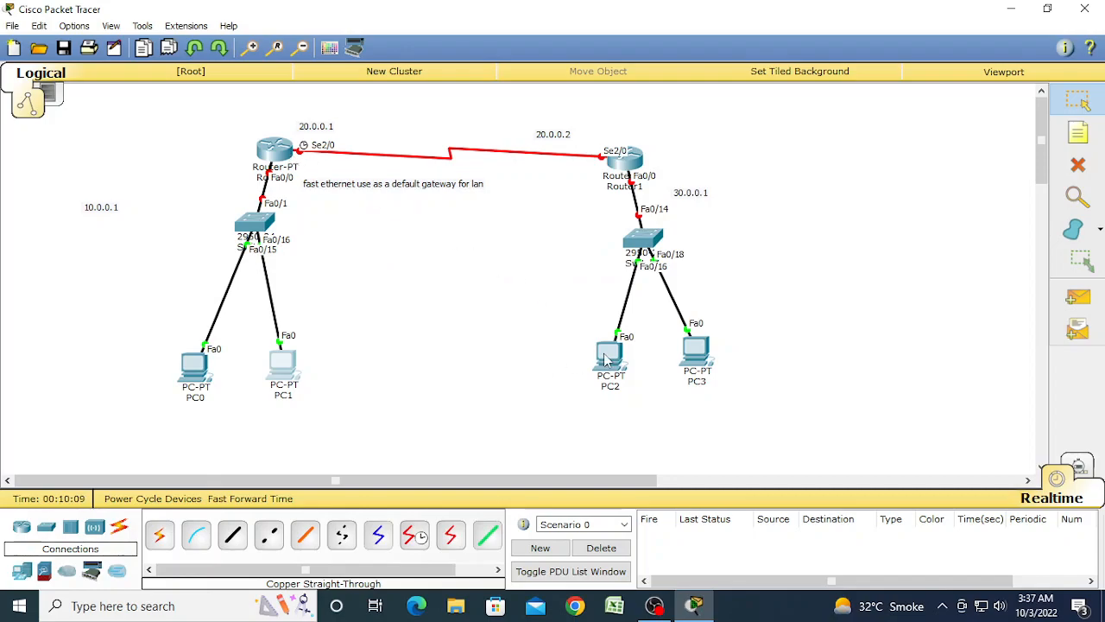
pyautogui.click(608, 358)
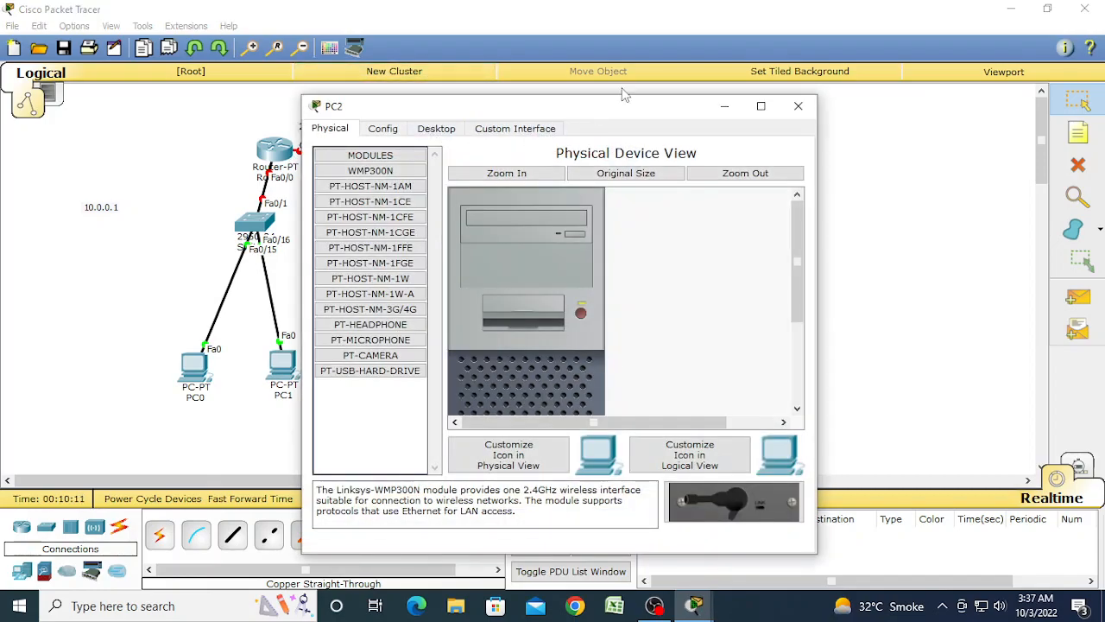
pyautogui.moveTo(618, 107); pyautogui.dragTo(1027, 83)
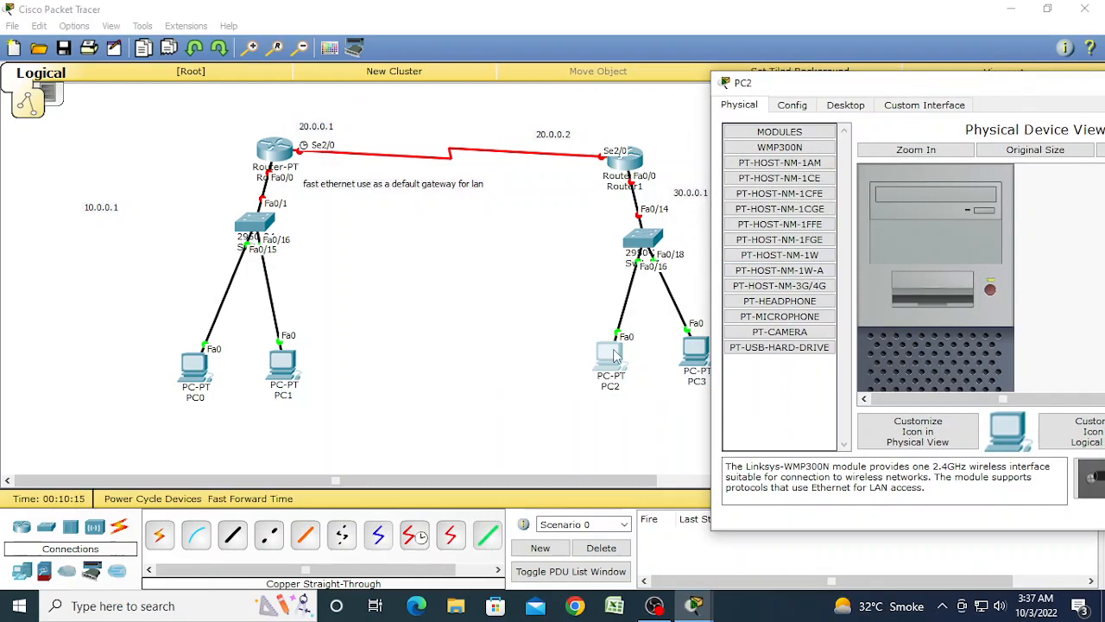
pyautogui.click(851, 121)
pyautogui.click(775, 179)
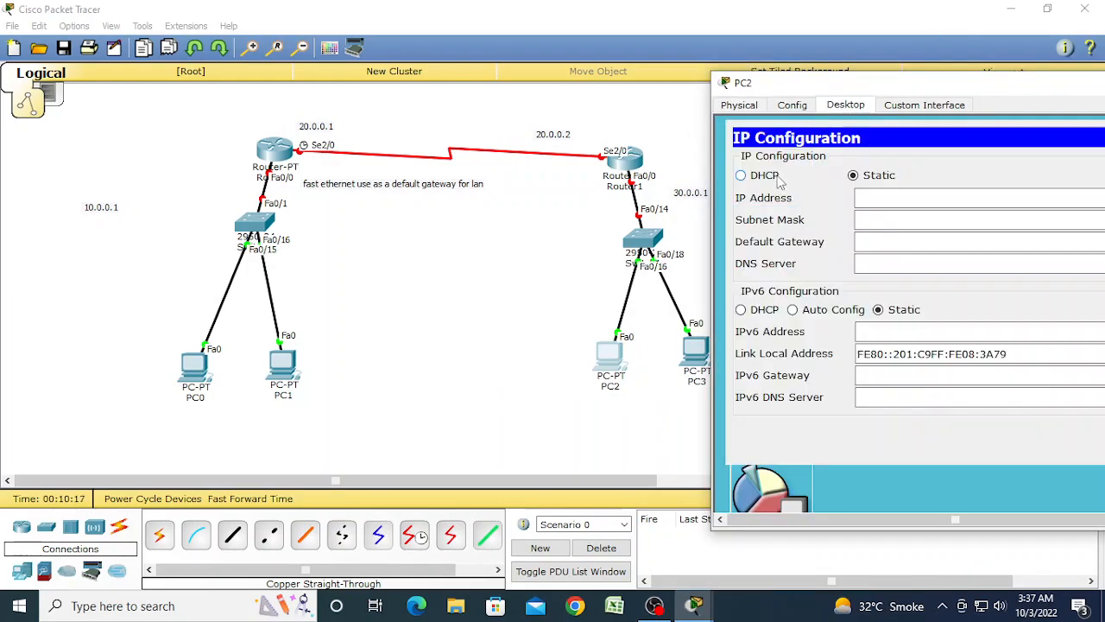
pyautogui.click(884, 199)
pyautogui.write('30.0.2')
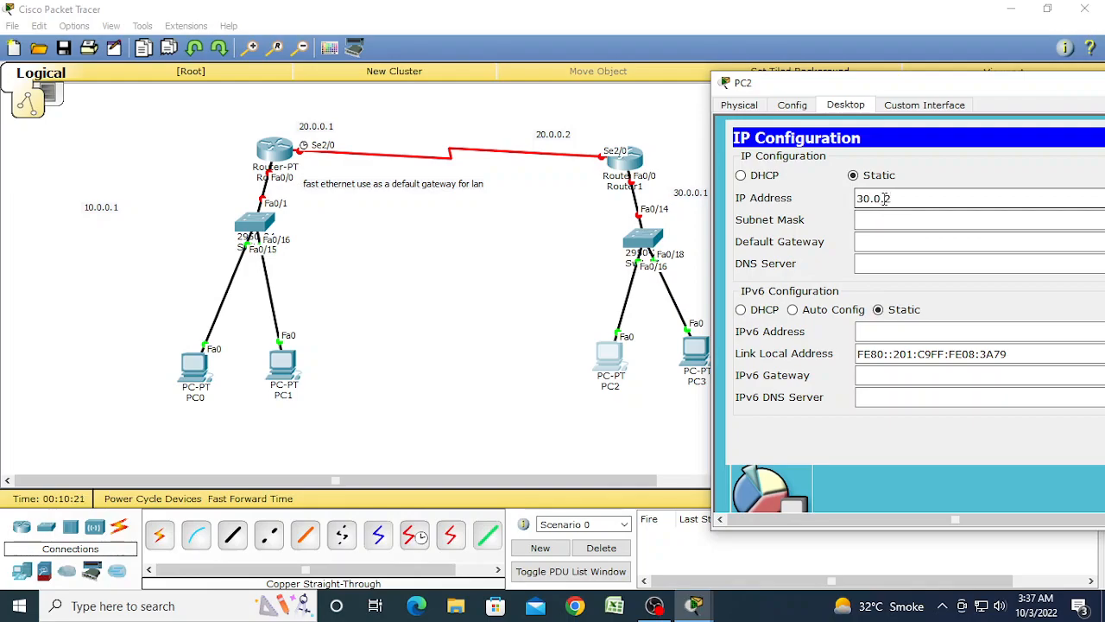
pyautogui.press('Return')
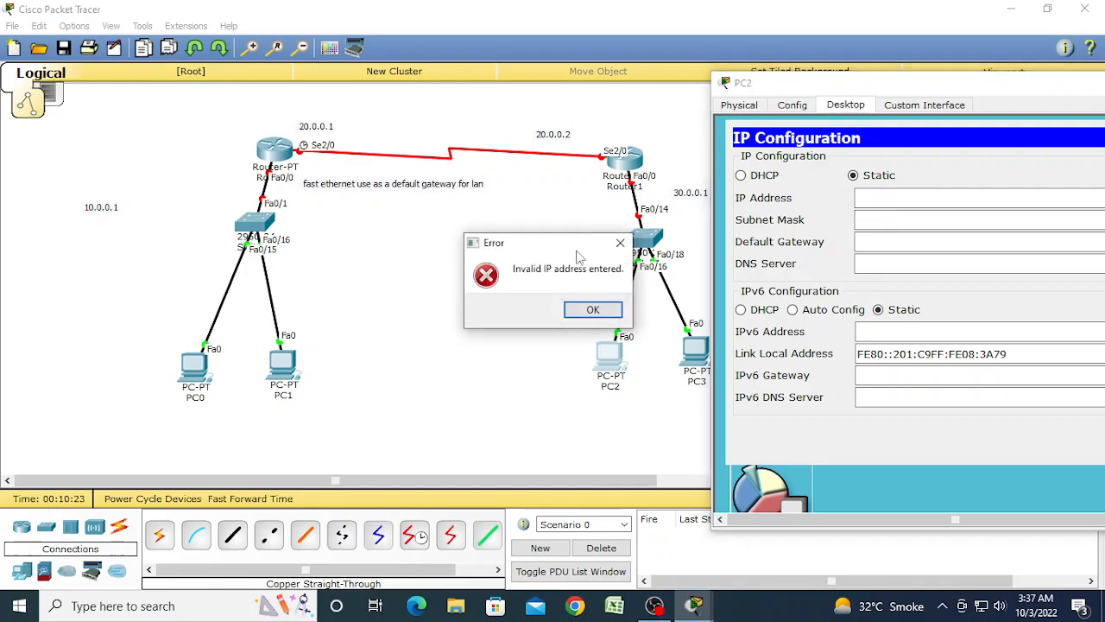
pyautogui.click(592, 309)
# Set PC2's IP address to 30.0.0.2, subnet mask to 255.0.0.0 and default gateway to 30.0.0.1, and close its window
pyautogui.write('30.0.0.2')
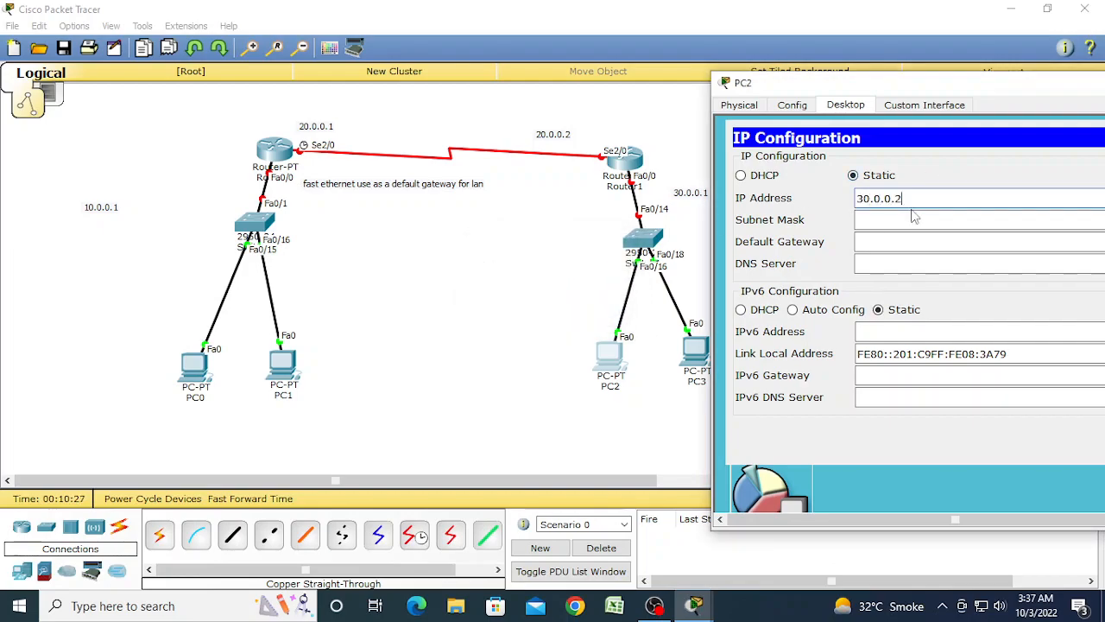
pyautogui.press('Tab')
pyautogui.press('Tab')
pyautogui.write('30.0.0')
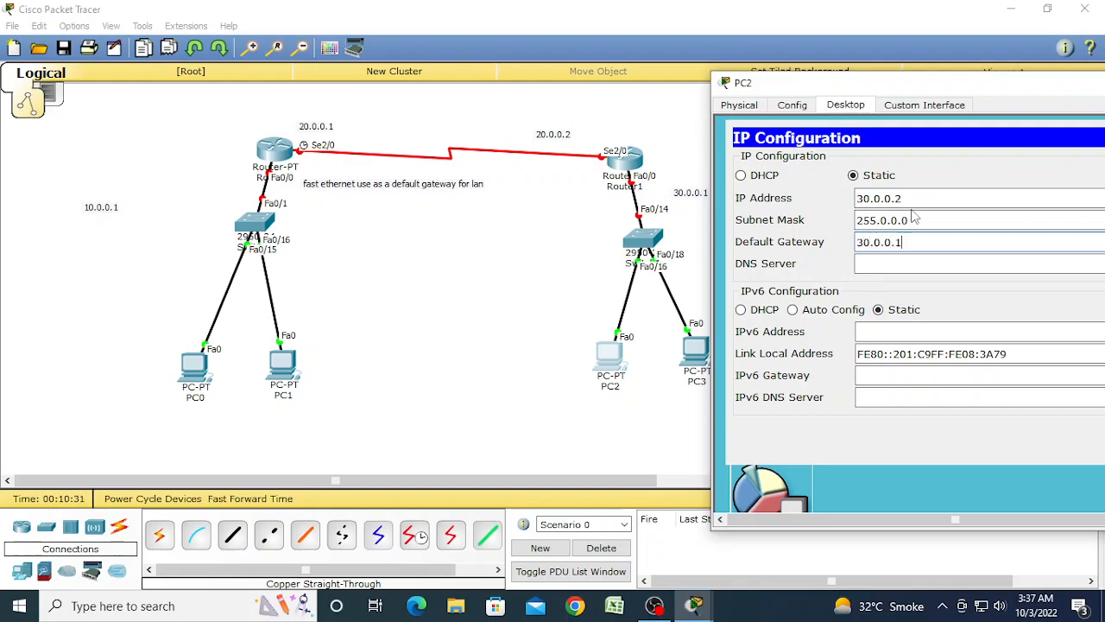
pyautogui.moveTo(1041, 86); pyautogui.dragTo(716, 72)
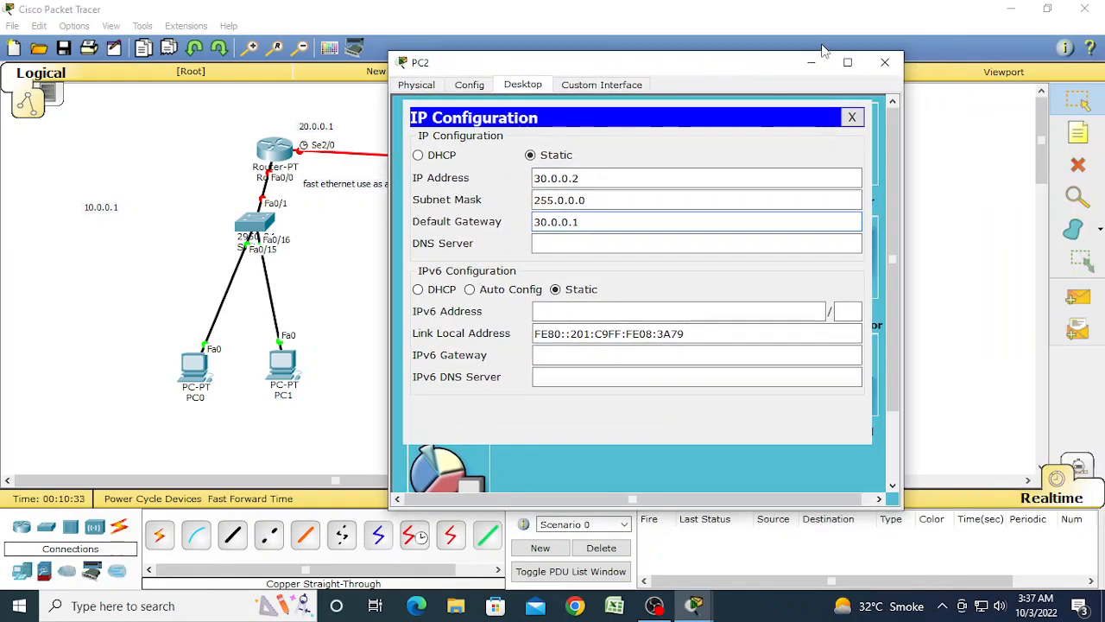
pyautogui.click(885, 62)
# Configure PC3 with static IP address 30.0.0.3, subnet mask 255.0.0.0 and default gateway 30.0.0.1
pyautogui.click(704, 355)
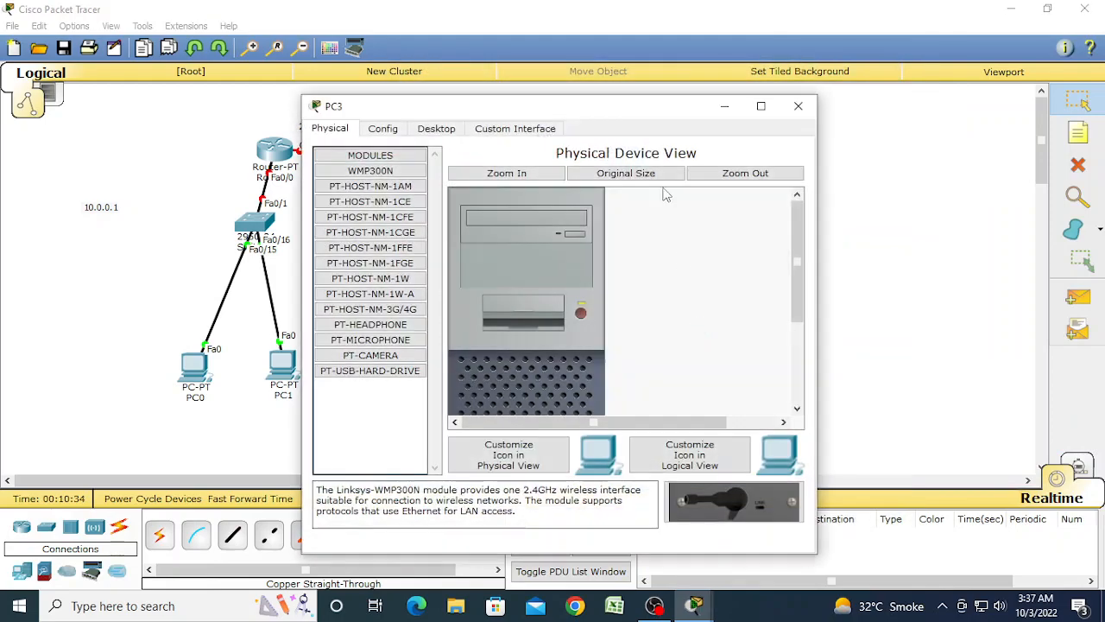
pyautogui.click(444, 129)
pyautogui.click(344, 197)
pyautogui.click(618, 220)
pyautogui.write('30.0.0.3')
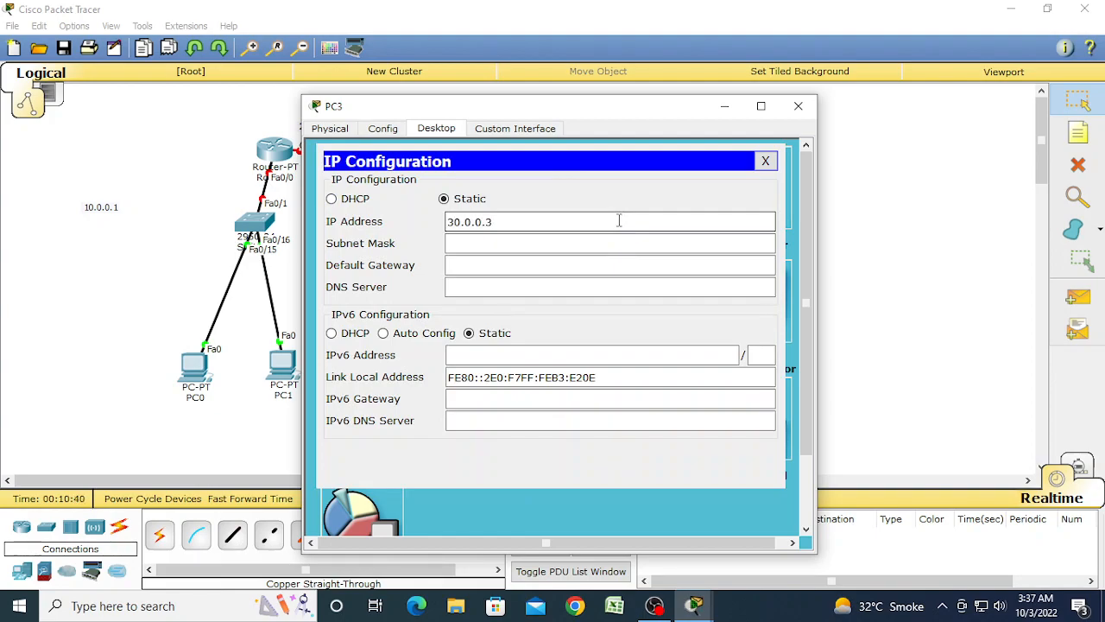
pyautogui.press('Tab')
pyautogui.press('Tab')
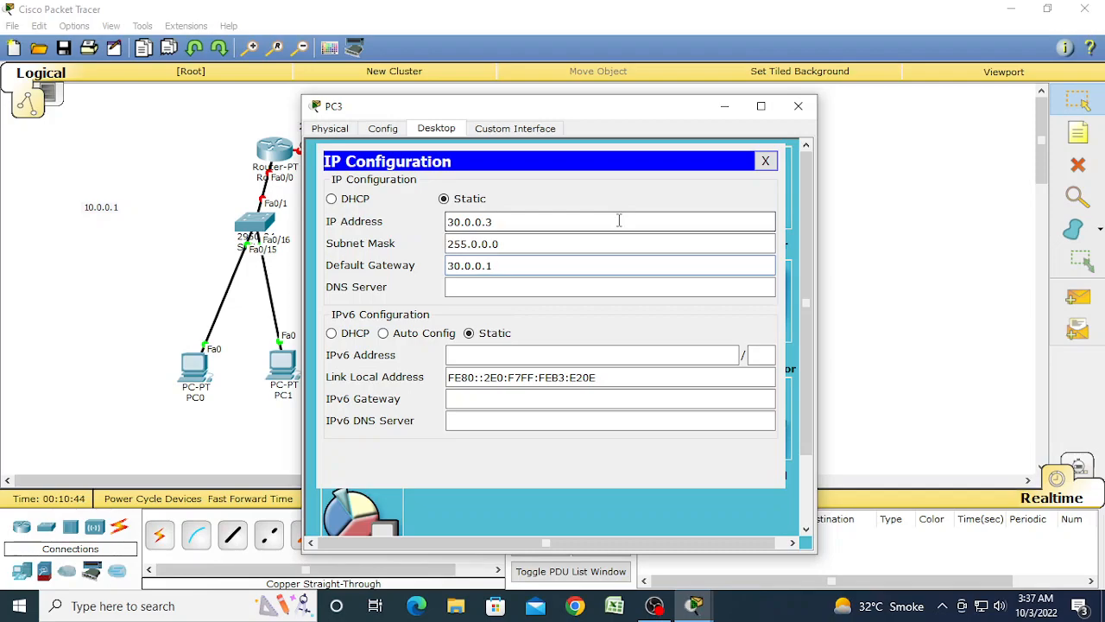
pyautogui.click(765, 160)
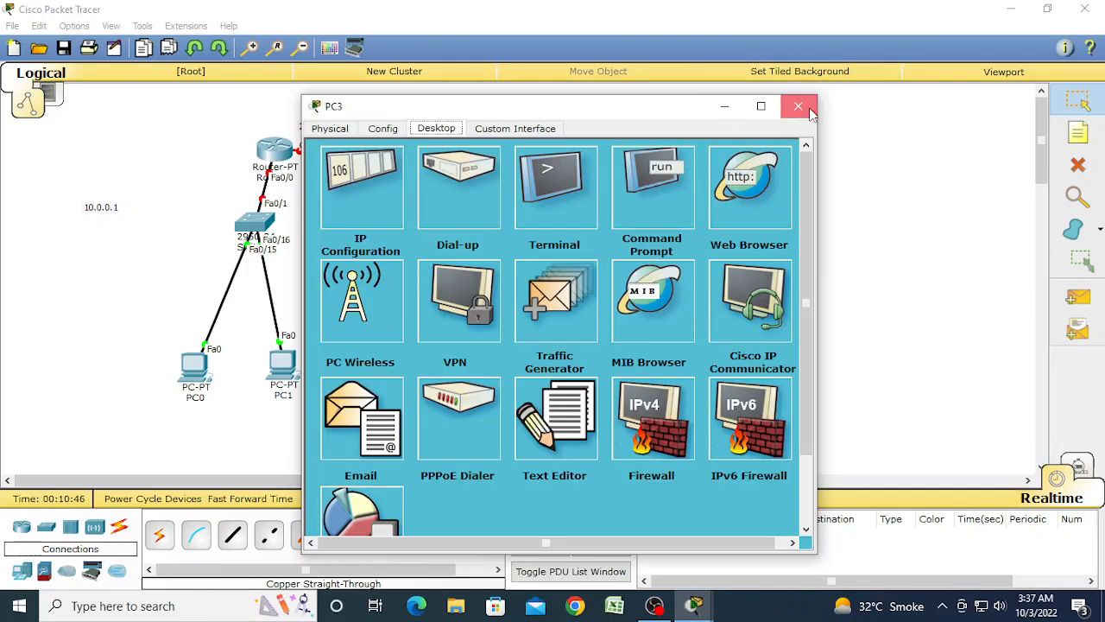
pyautogui.click(798, 107)
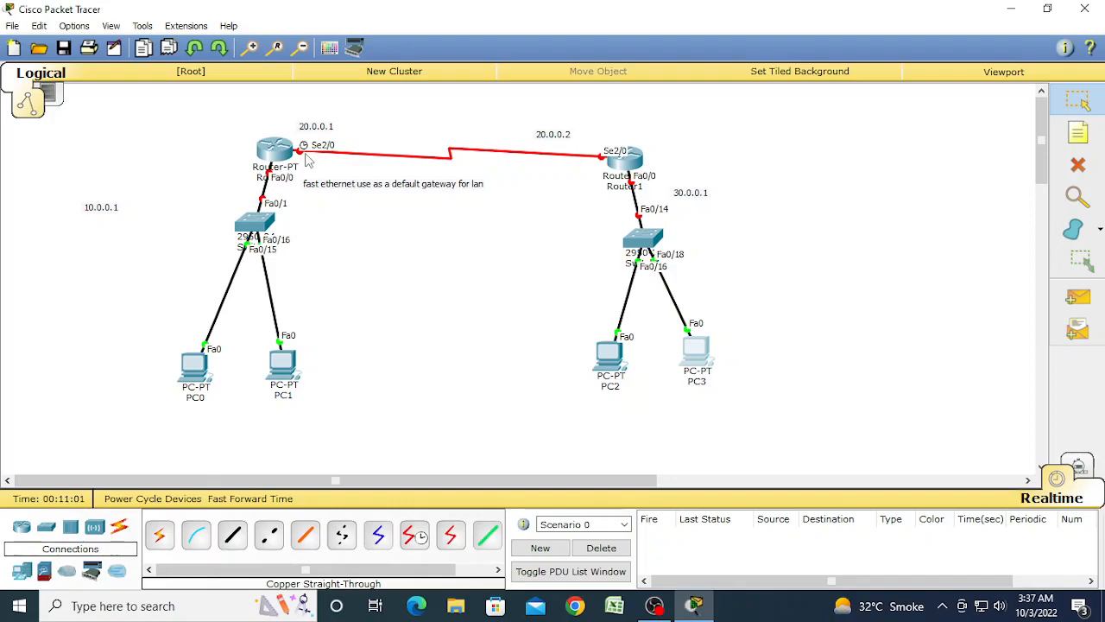
# Open Router0's command line interface in a maximized window
pyautogui.click(273, 153)
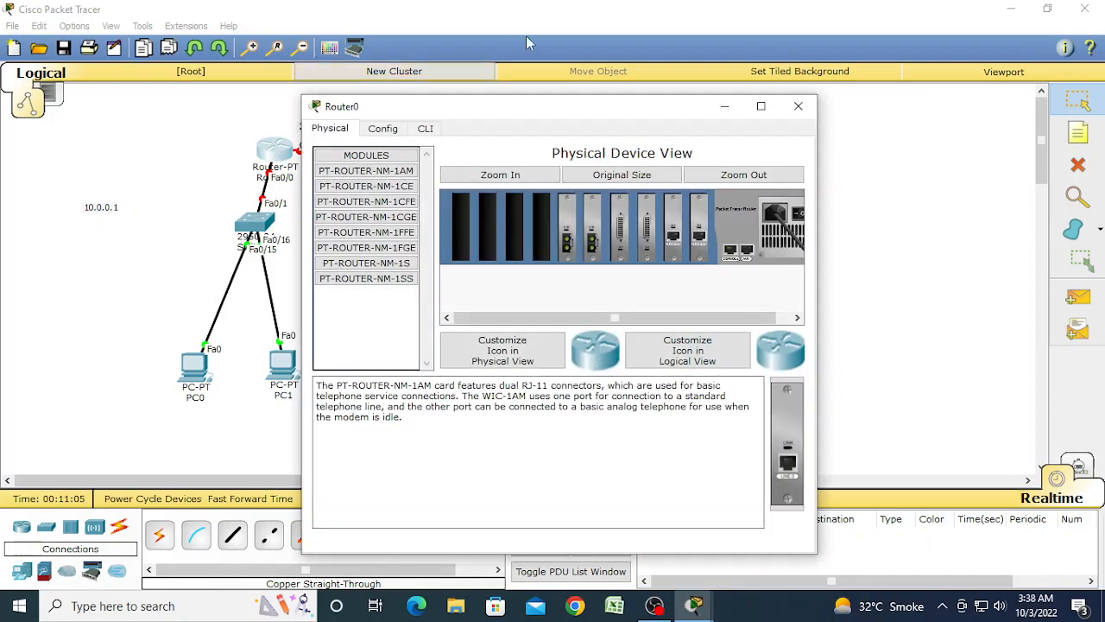
pyautogui.click(431, 129)
pyautogui.click(761, 105)
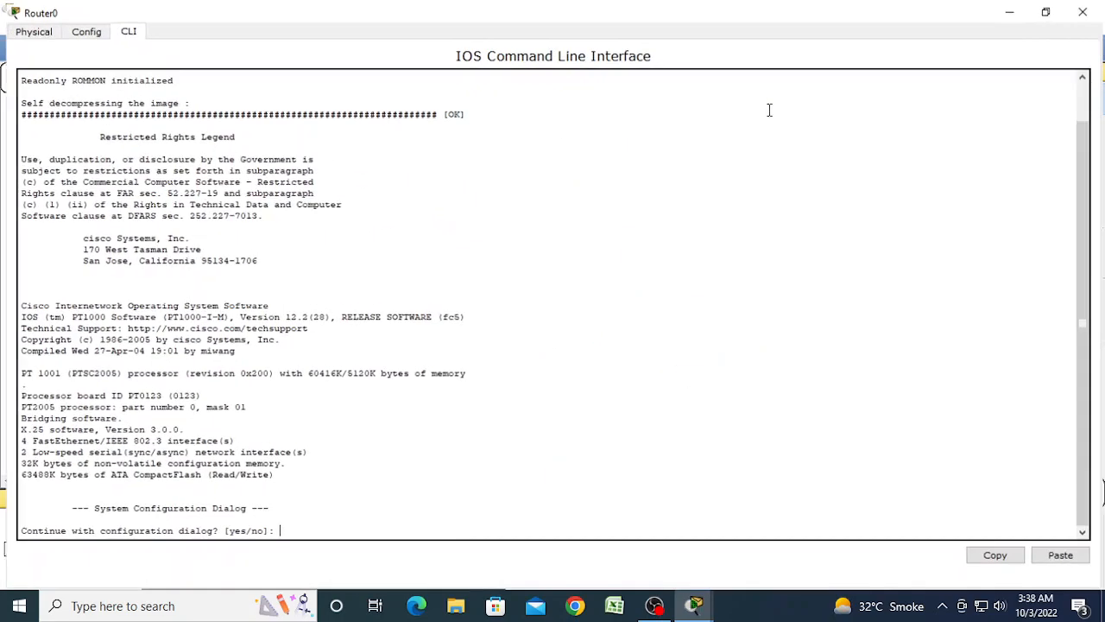
# Decline Router0's initial configuration dialog with n, bring up the user prompt, and close the router window
pyautogui.write('n')
pyautogui.press('Return')
pyautogui.press('Return')
pyautogui.press('Return')
pyautogui.press('Return')
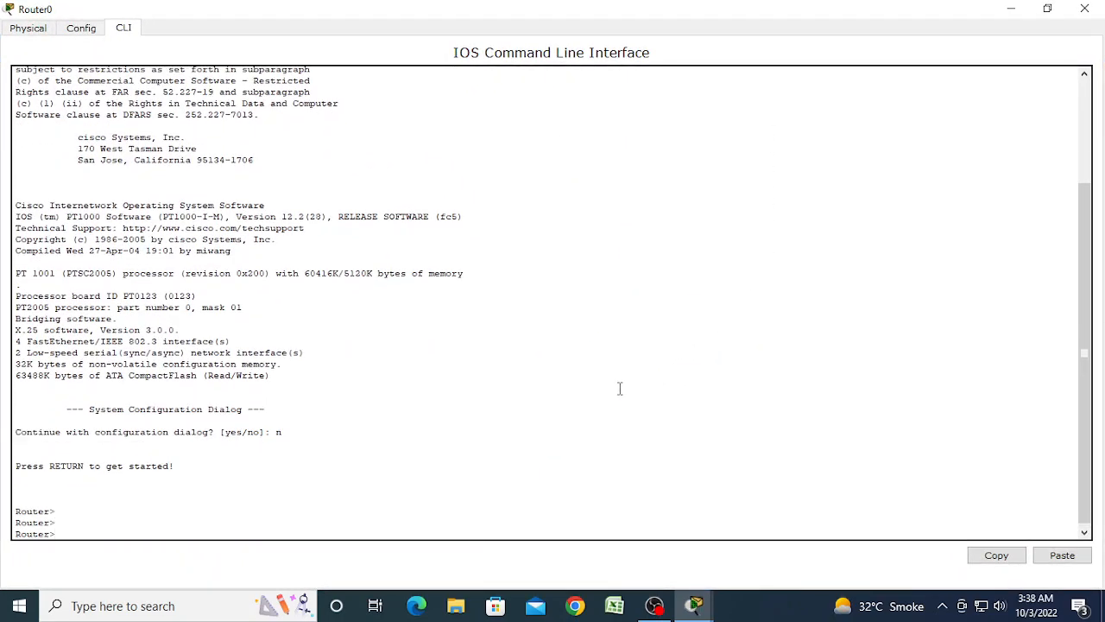
pyautogui.click(1084, 8)
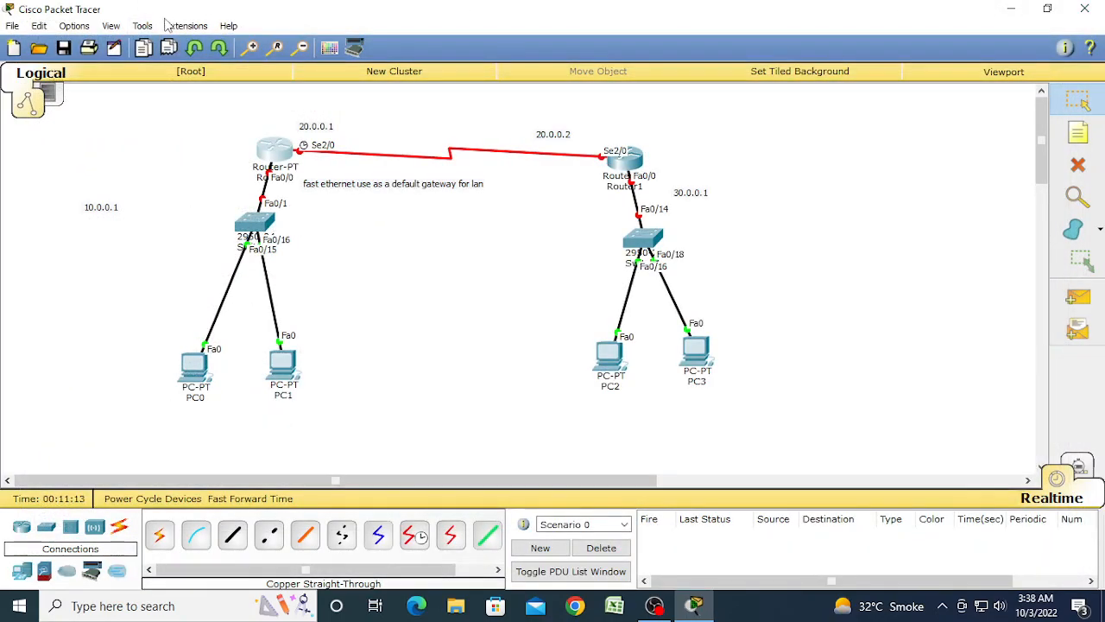
# Set the CLI and dialog header font sizes to 17 in the preferences and apply the change
pyautogui.click(74, 26)
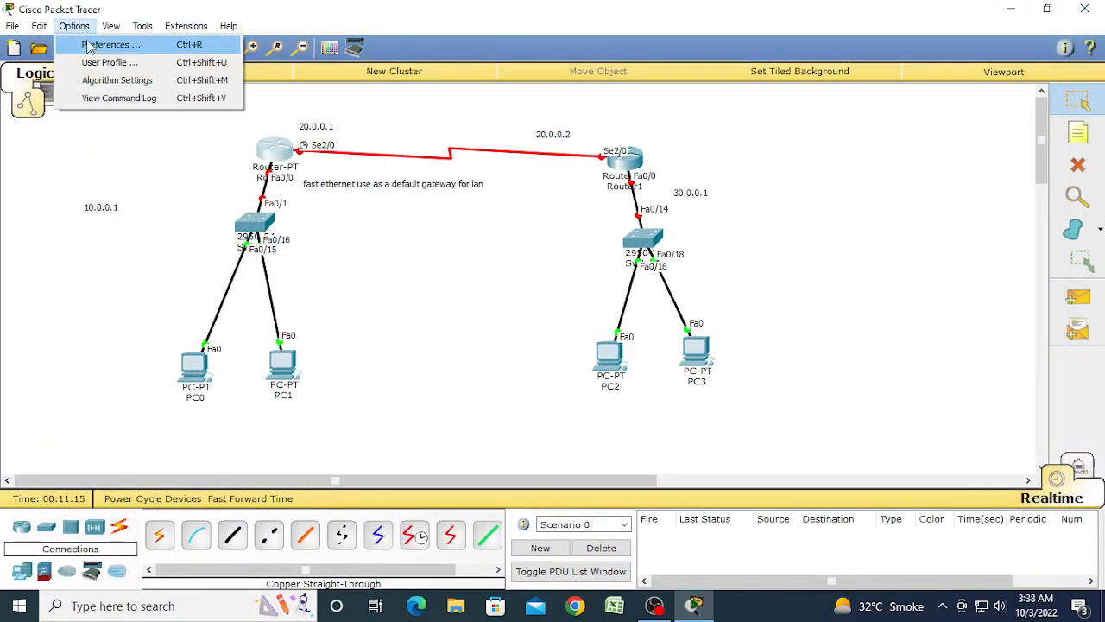
pyautogui.click(89, 46)
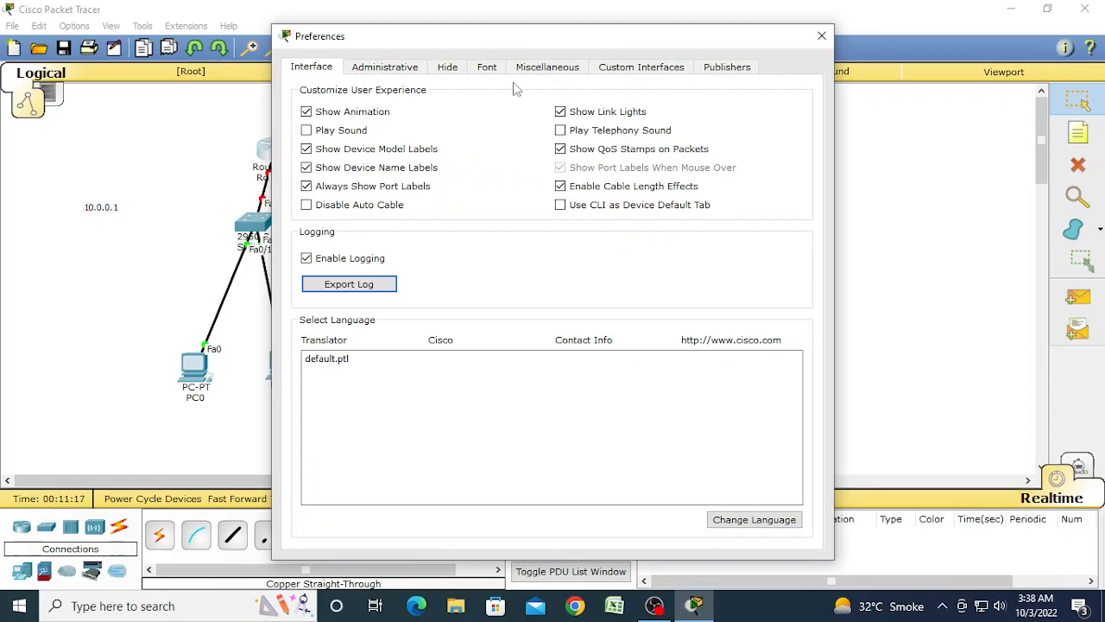
pyautogui.click(487, 69)
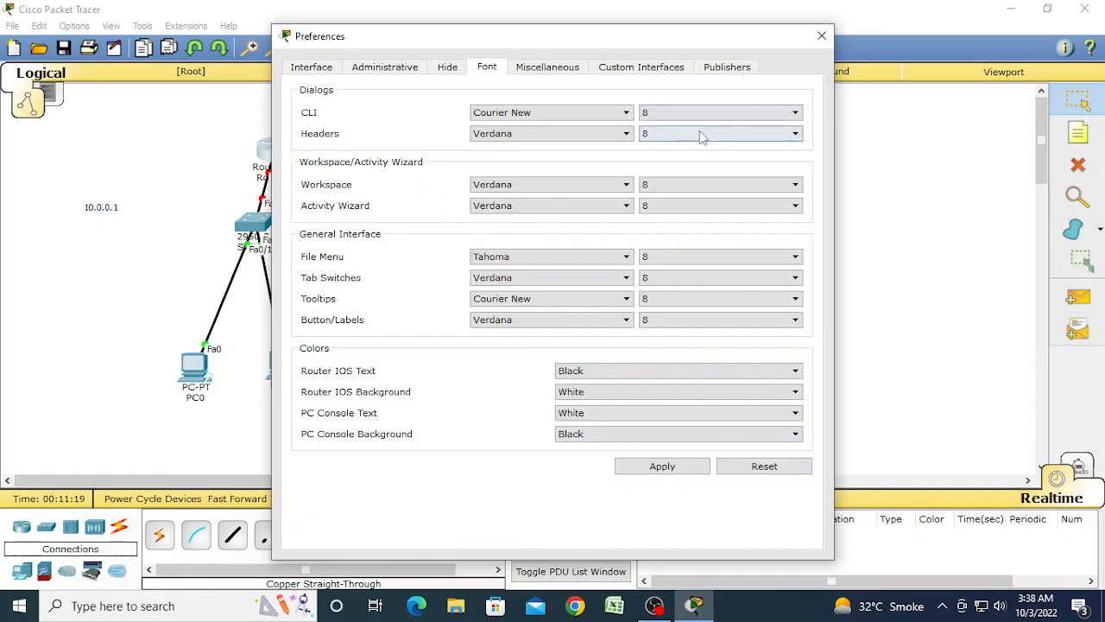
pyautogui.click(720, 118)
pyautogui.click(656, 223)
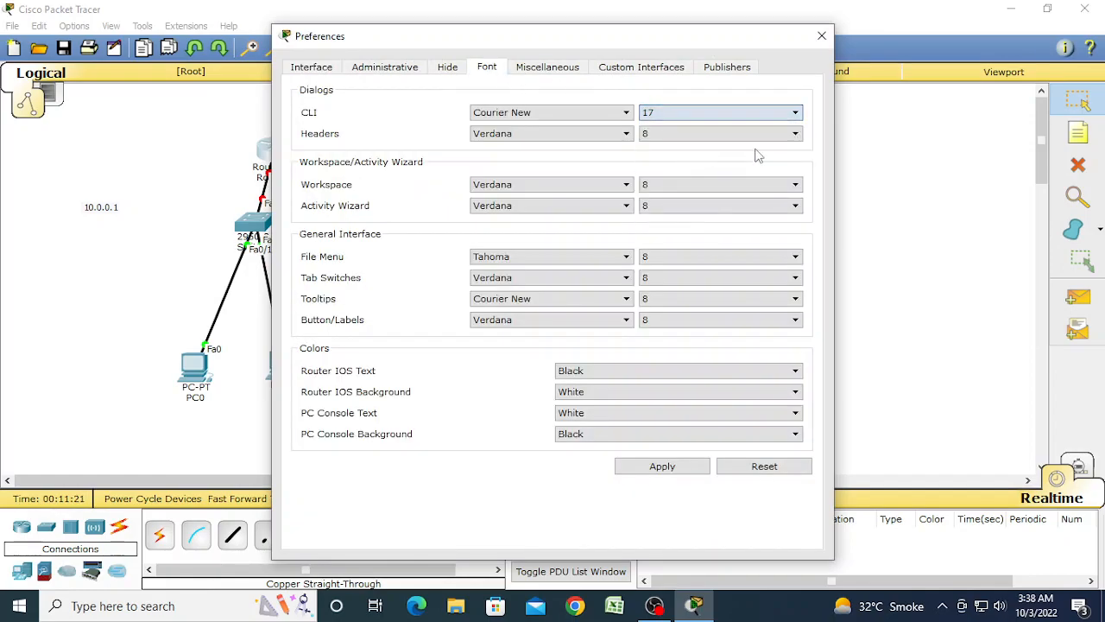
pyautogui.click(769, 135)
pyautogui.click(670, 245)
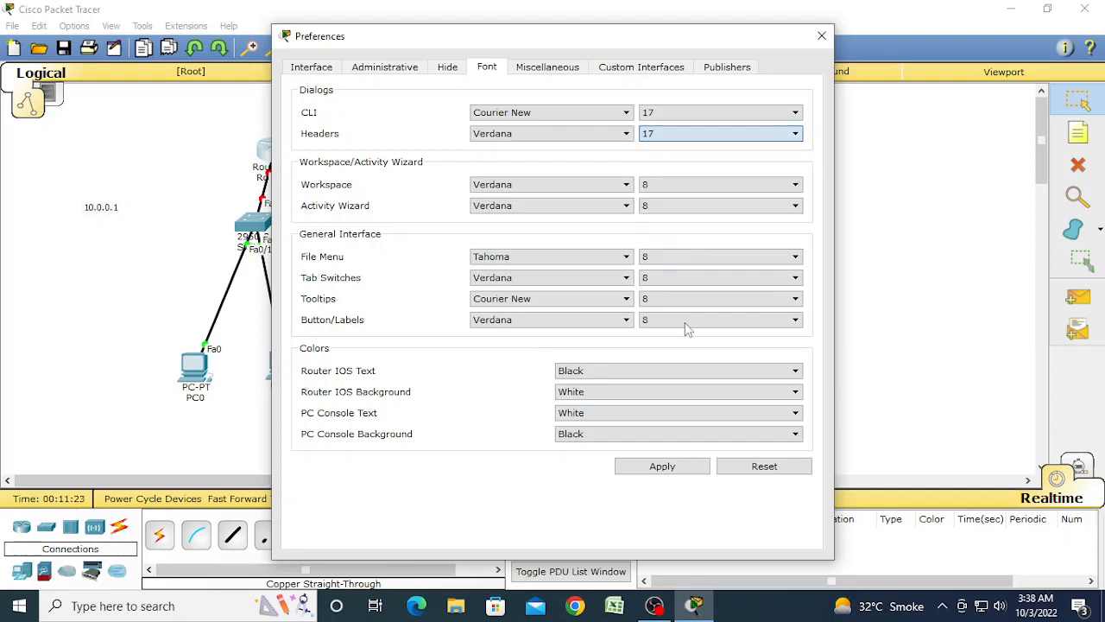
pyautogui.click(671, 466)
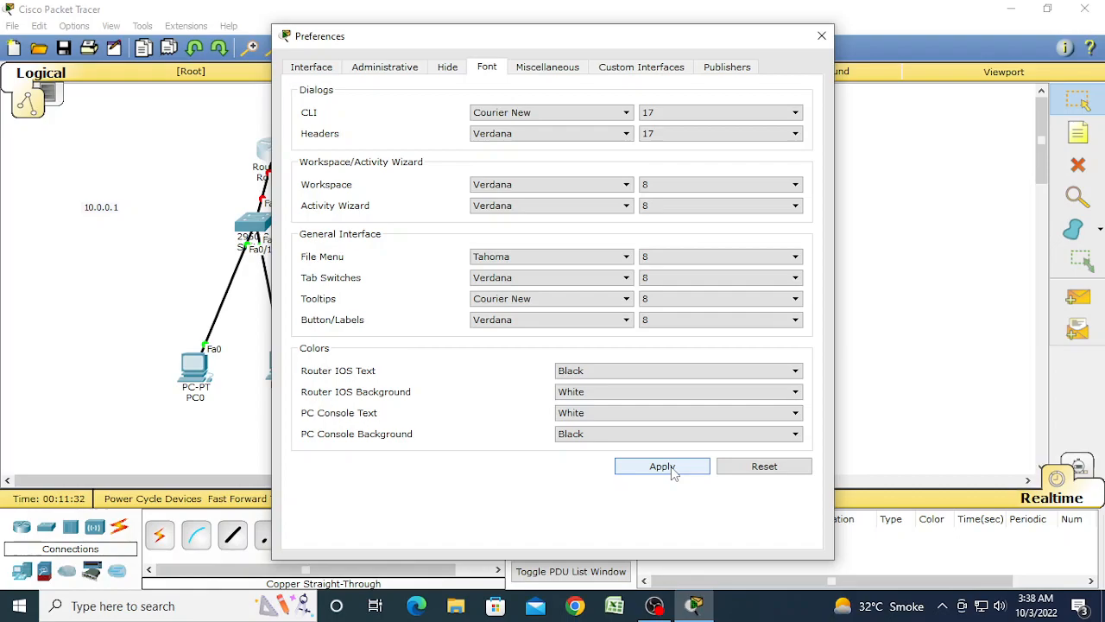
pyautogui.click(674, 471)
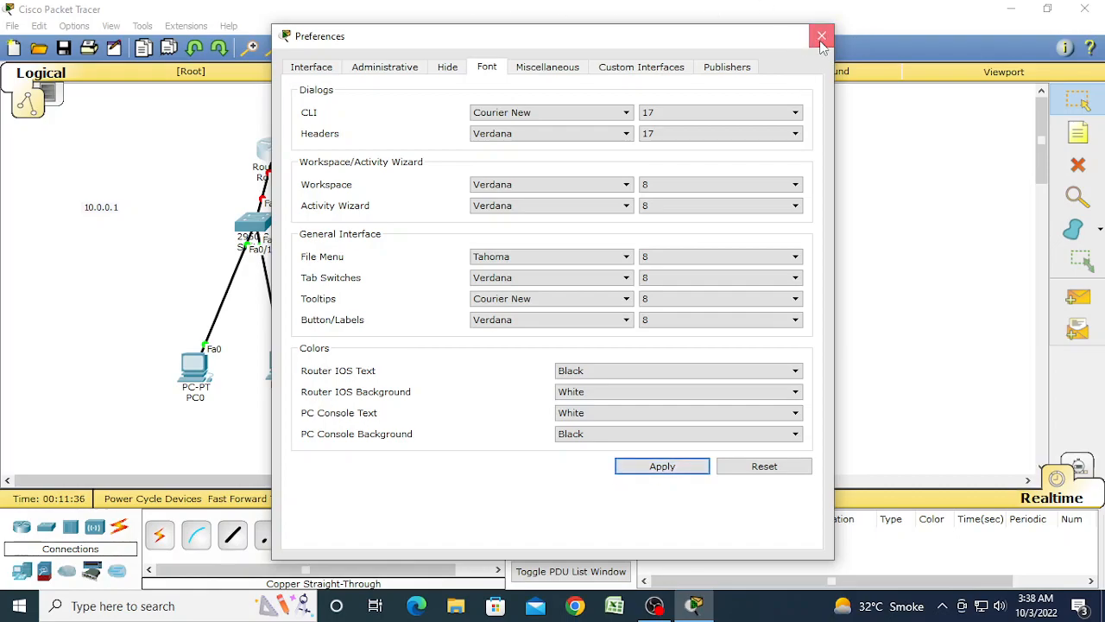
pyautogui.click(822, 38)
pyautogui.click(76, 25)
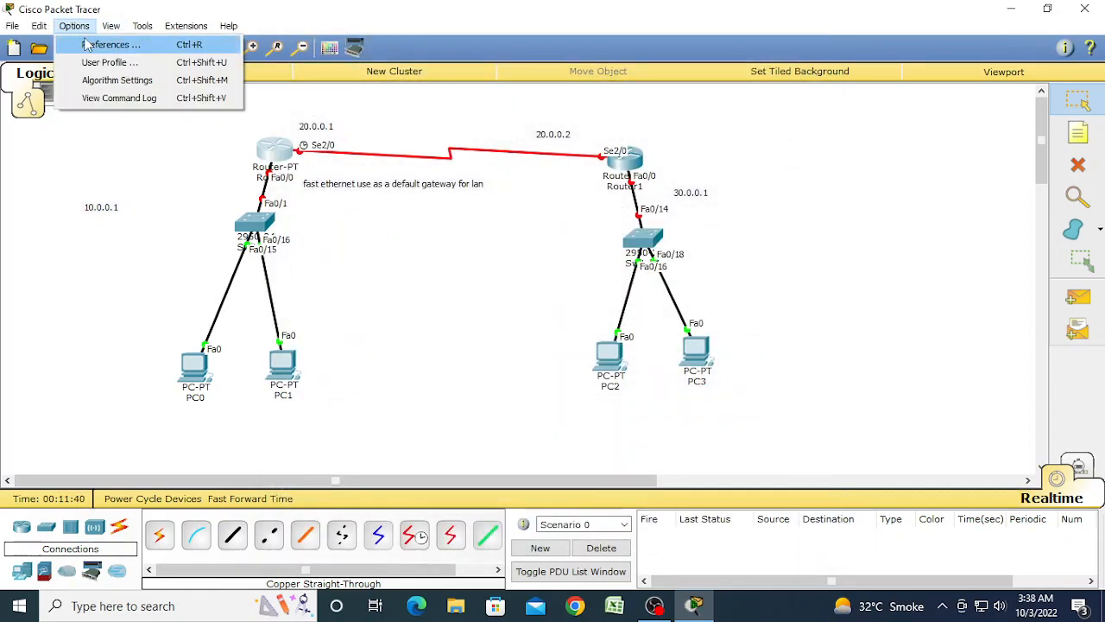
pyautogui.click(89, 44)
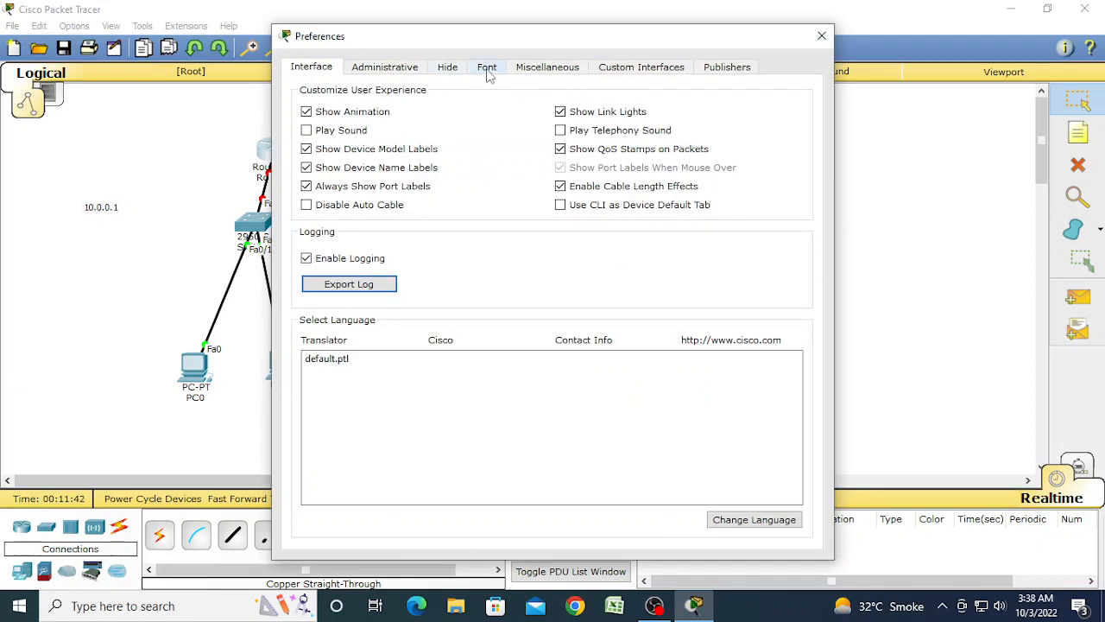
pyautogui.click(821, 36)
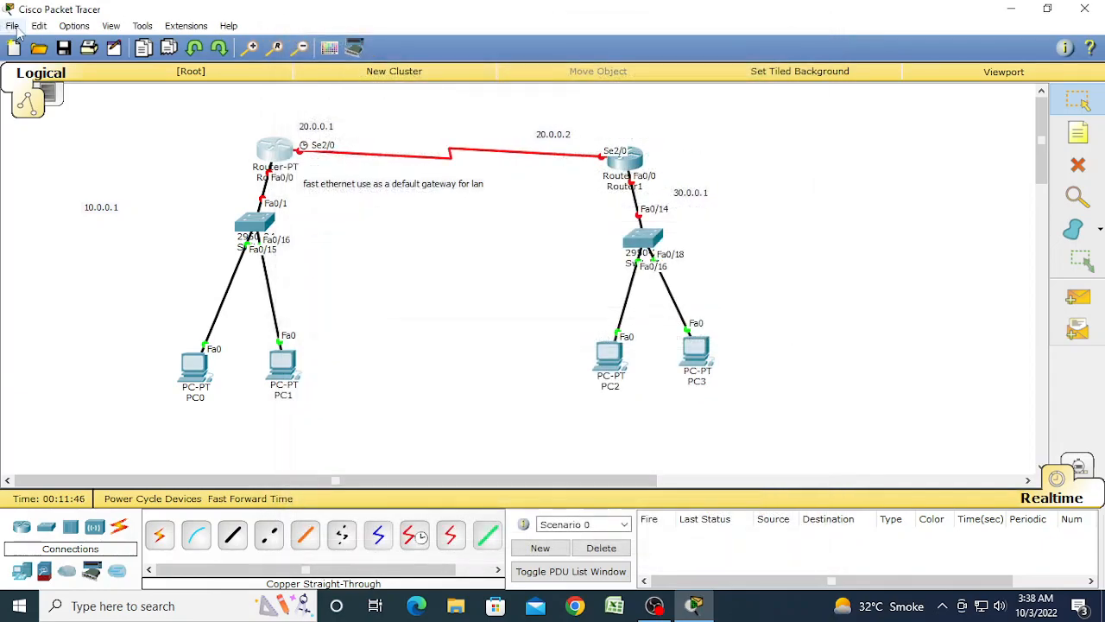
pyautogui.click(86, 29)
pyautogui.click(97, 44)
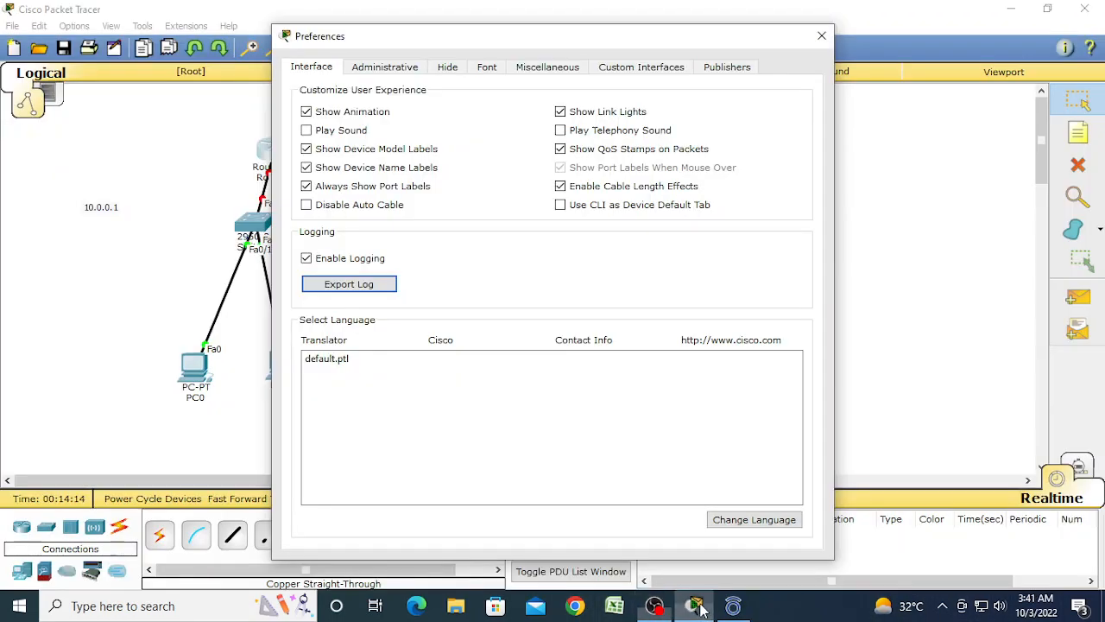
pyautogui.click(693, 605)
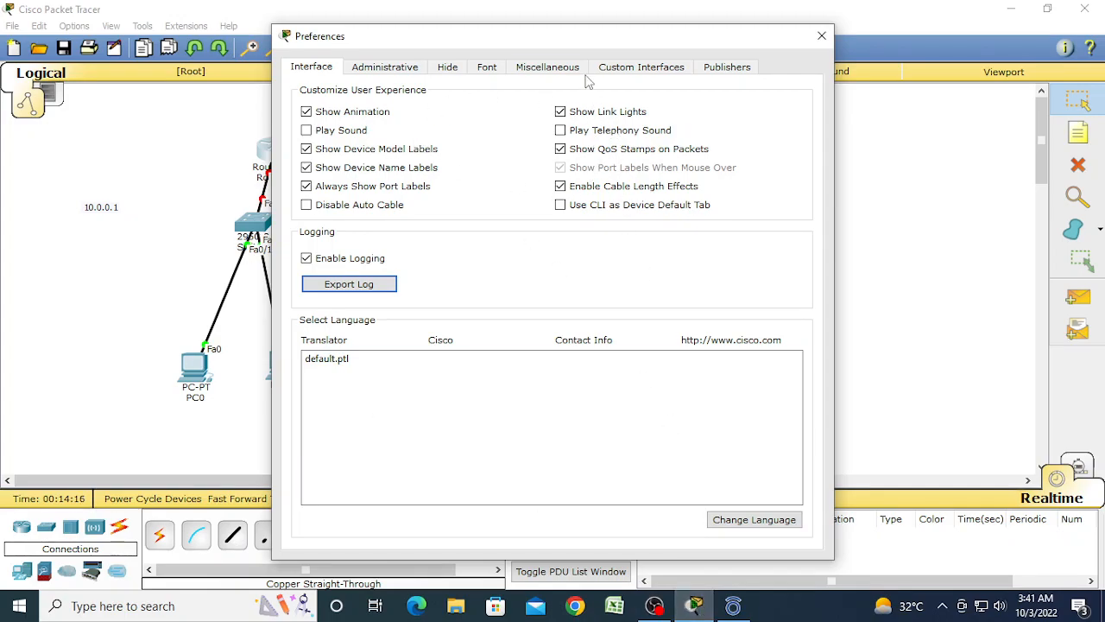
pyautogui.click(821, 36)
# Reopen Router0's command line in a maximized window and enter global configuration mode with enable and conf t
pyautogui.click(269, 149)
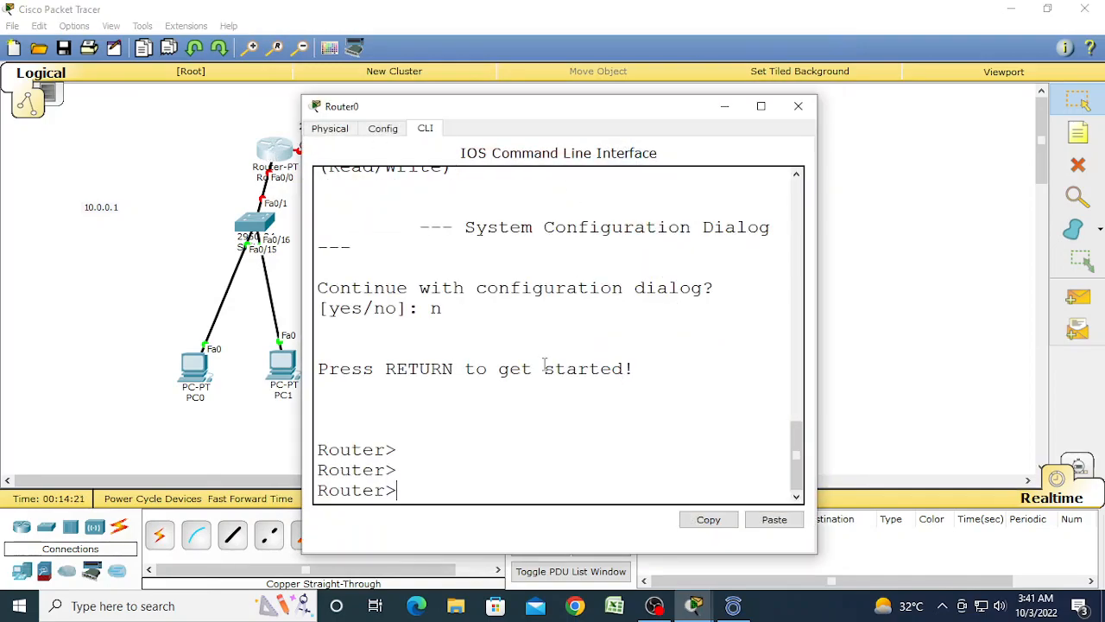
pyautogui.click(762, 106)
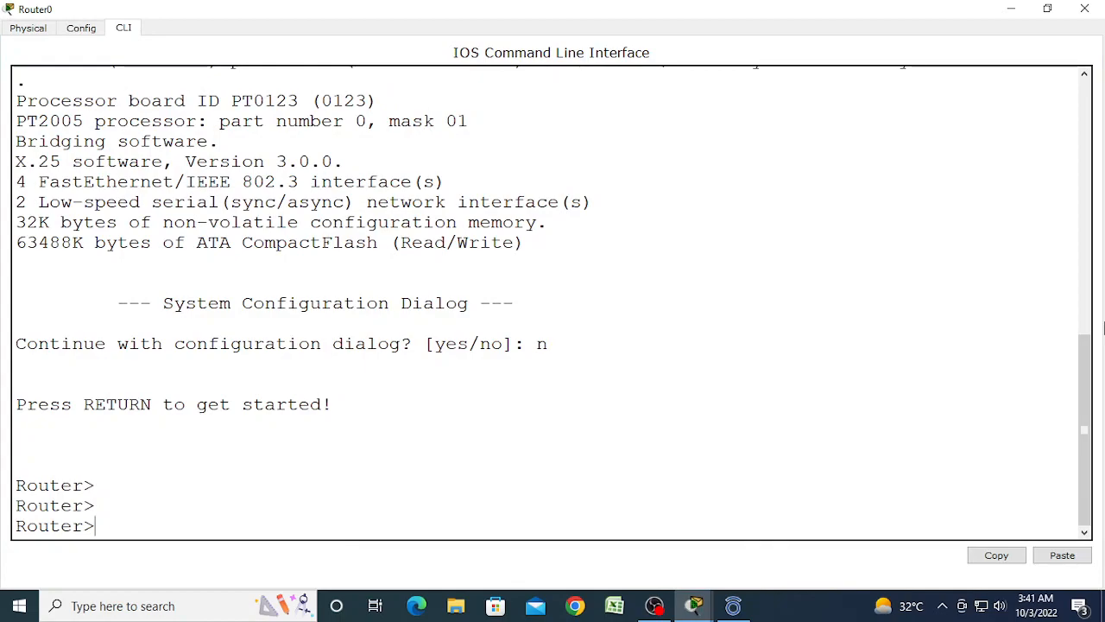
pyautogui.write('en')
pyautogui.press('Tab')
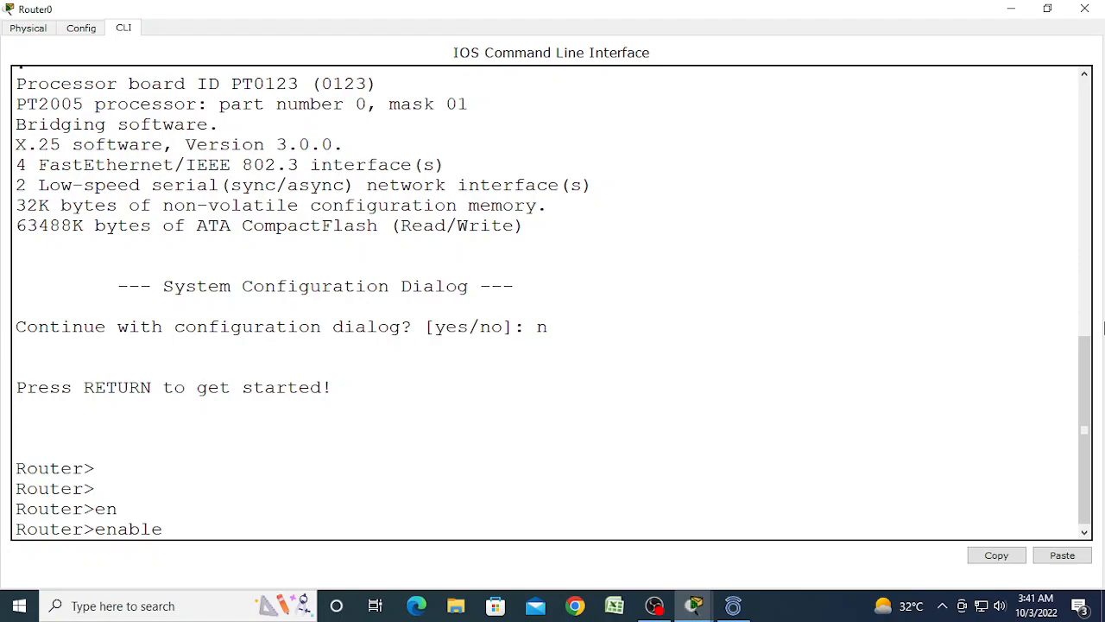
pyautogui.press('Return')
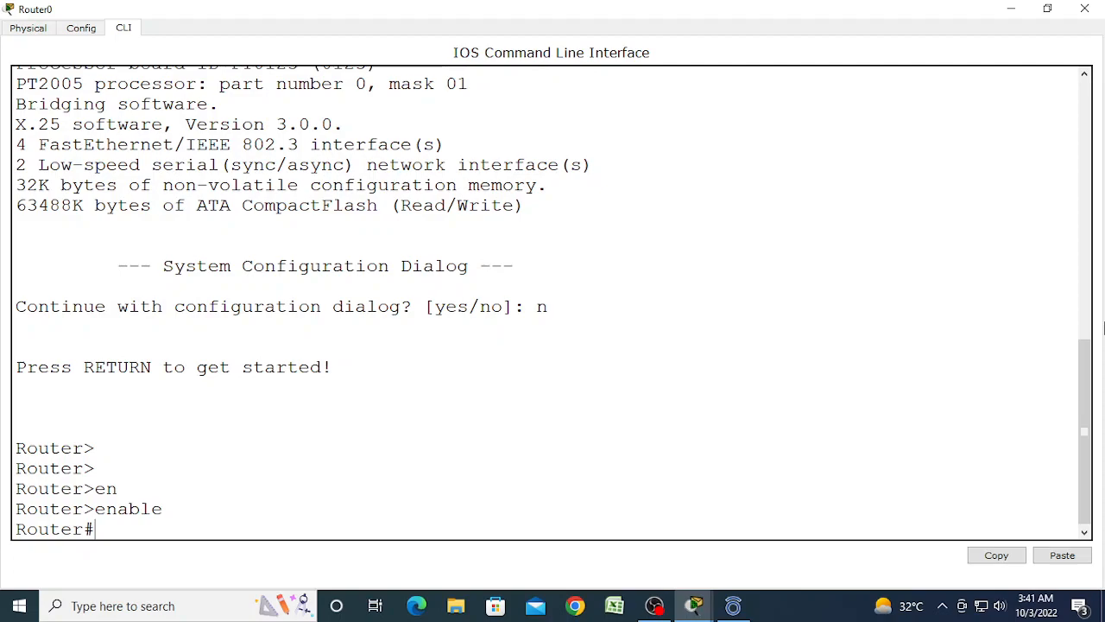
pyautogui.write('nf t')
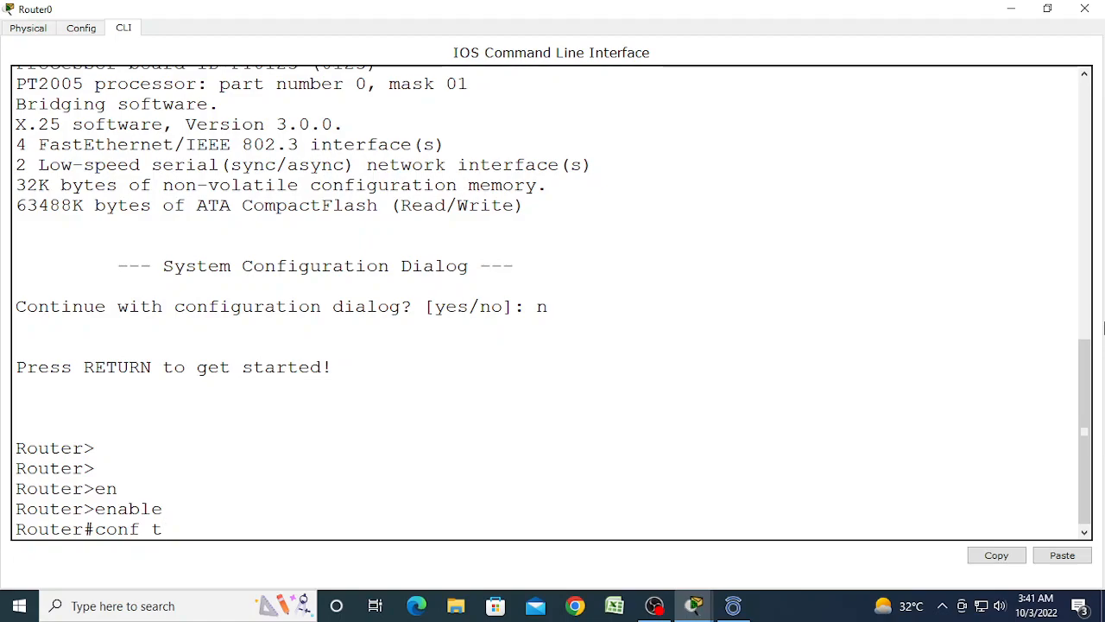
pyautogui.press('Return')
# Assign IP address 10.0.0.1 with subnet mask 255.0.0.0 to Router0's interface f0/0
pyautogui.write('int')
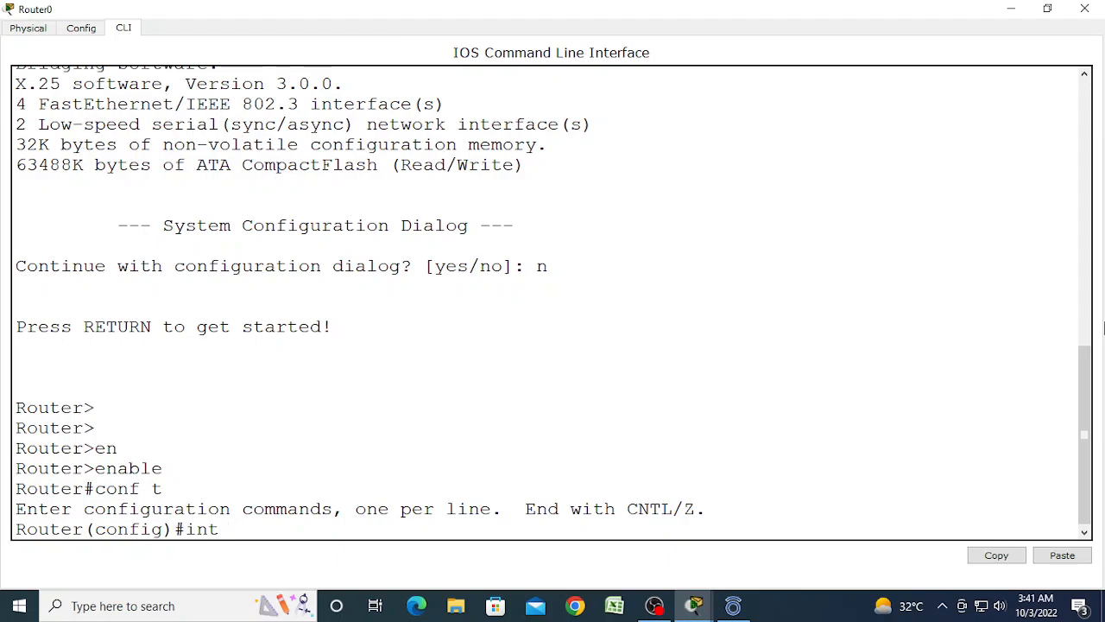
pyautogui.write('f0/0')
pyautogui.click(1012, 10)
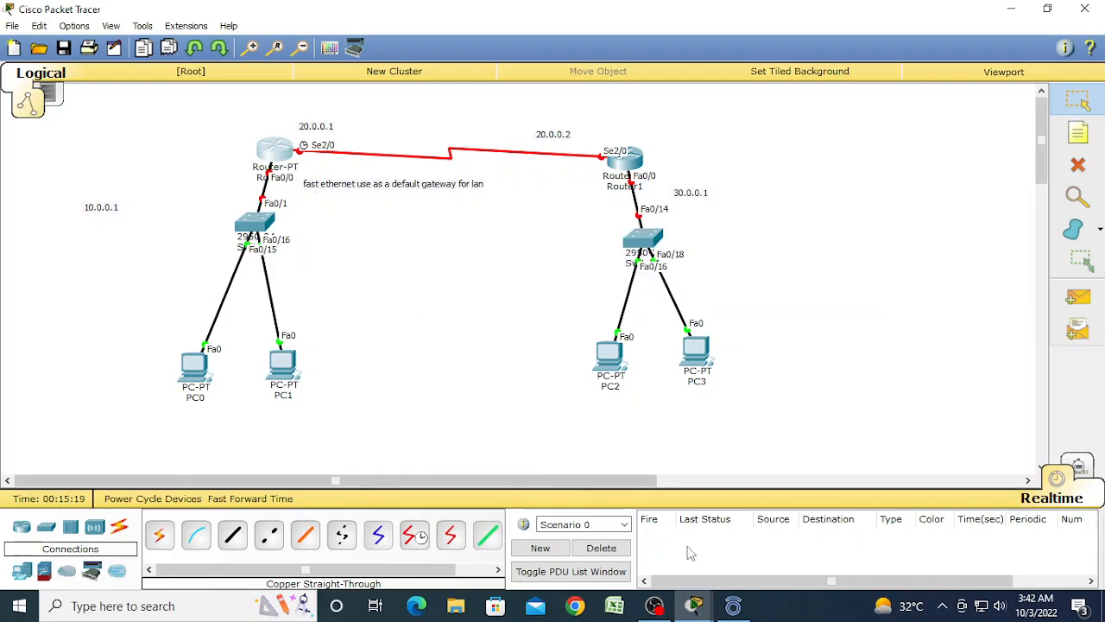
pyautogui.moveTo(701, 609)
pyautogui.click(780, 540)
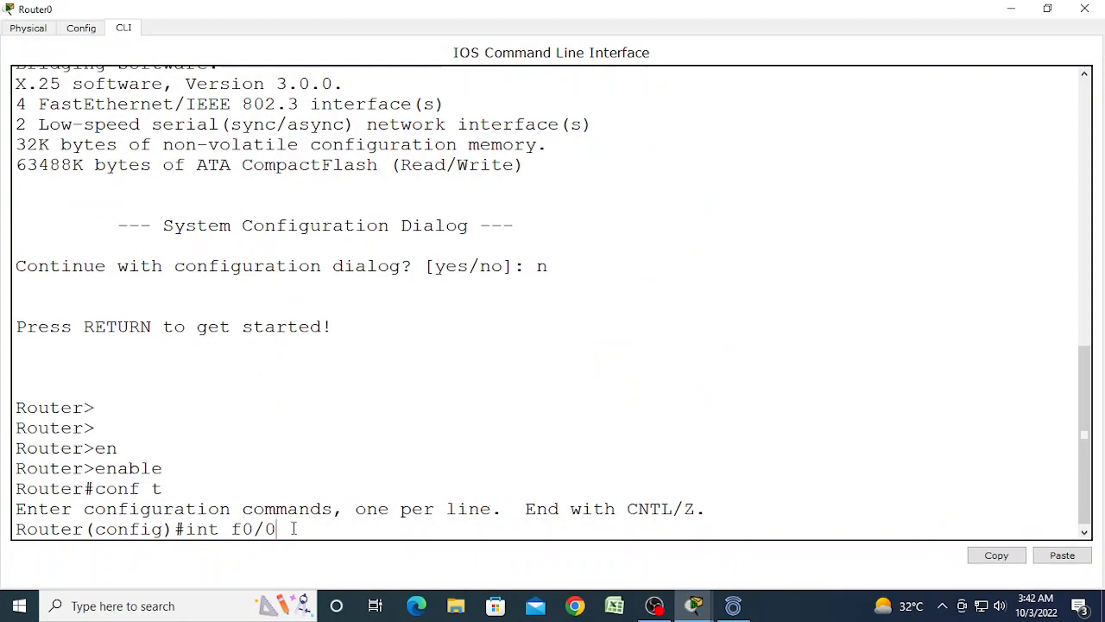
pyautogui.press('Return')
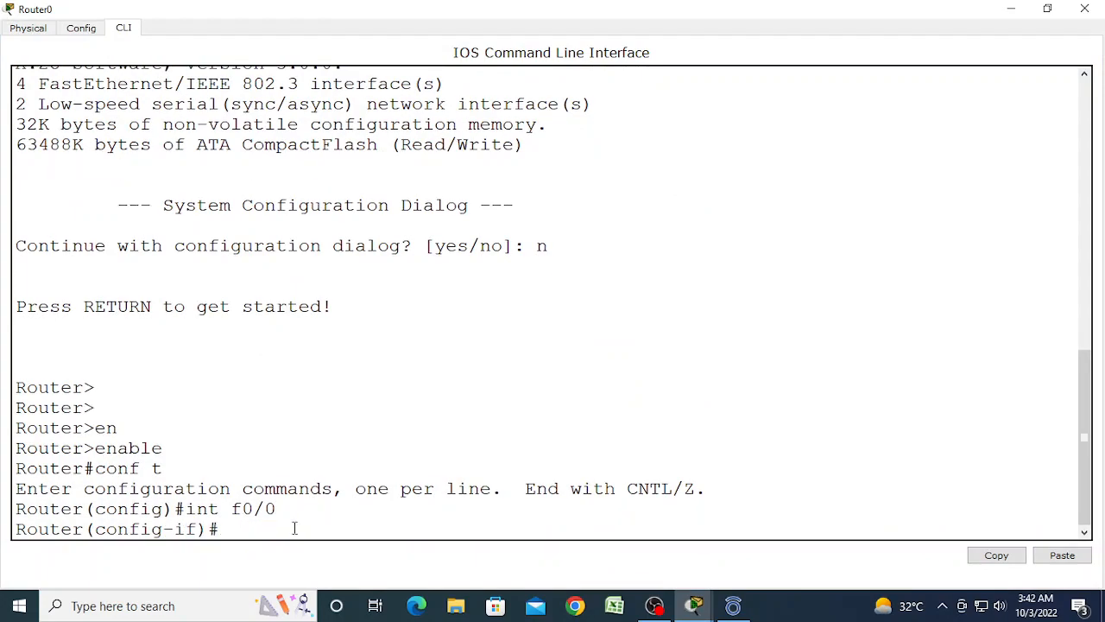
pyautogui.write('ip')
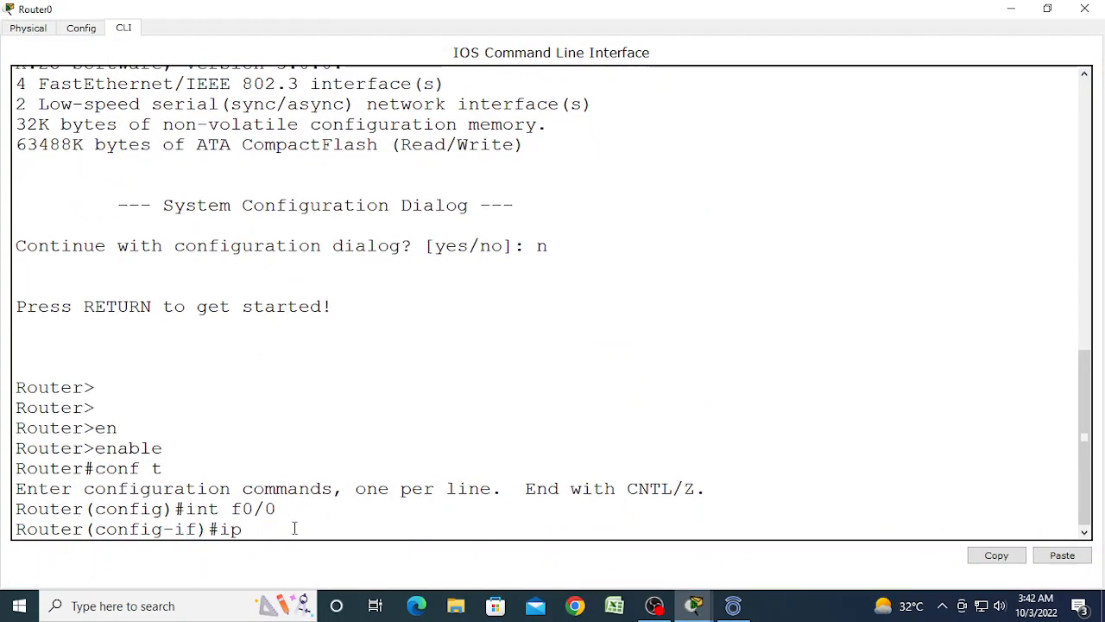
pyautogui.write(' add 1')
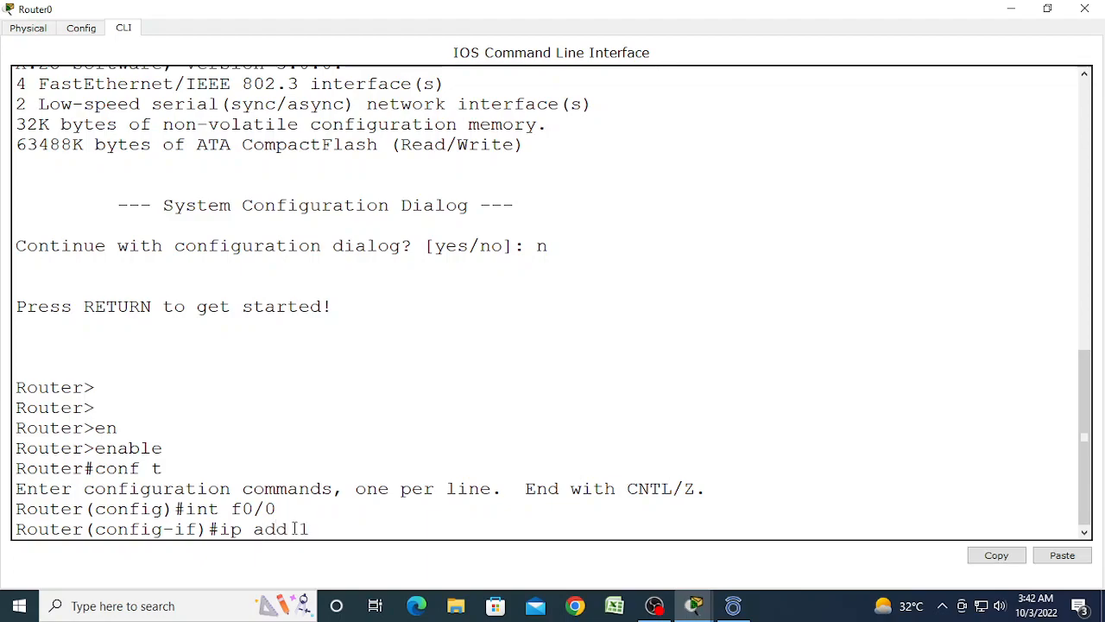
pyautogui.write('0.0.0.1 255.0.0.0')
pyautogui.press('Return')
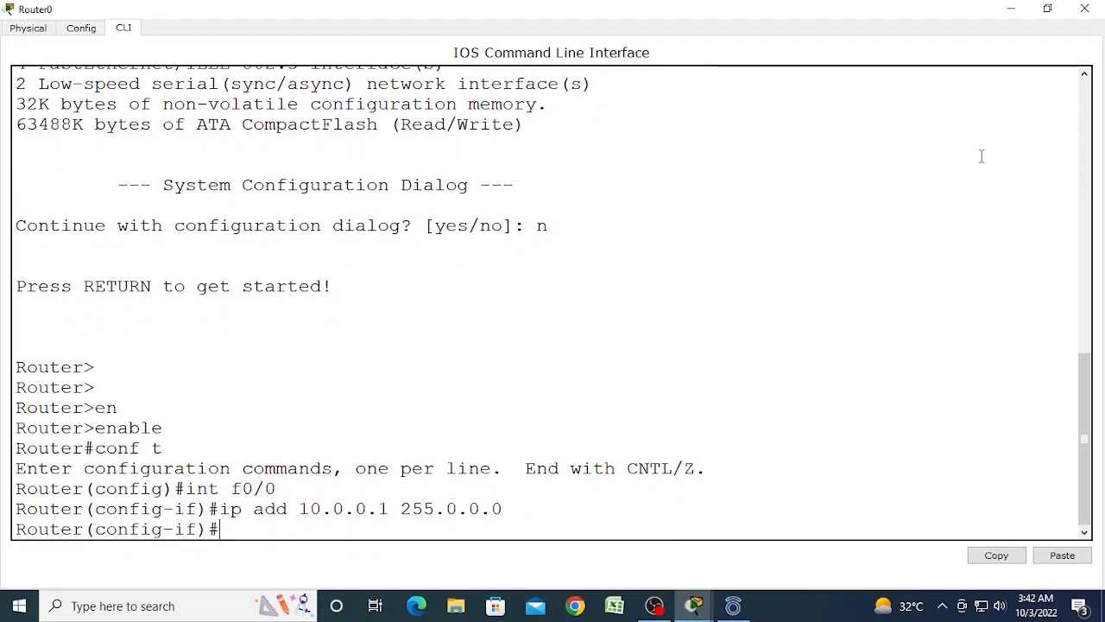
# Enable interface f0/0 on Router0 with no shut and return to the interface configuration prompt
pyautogui.write('no shut')
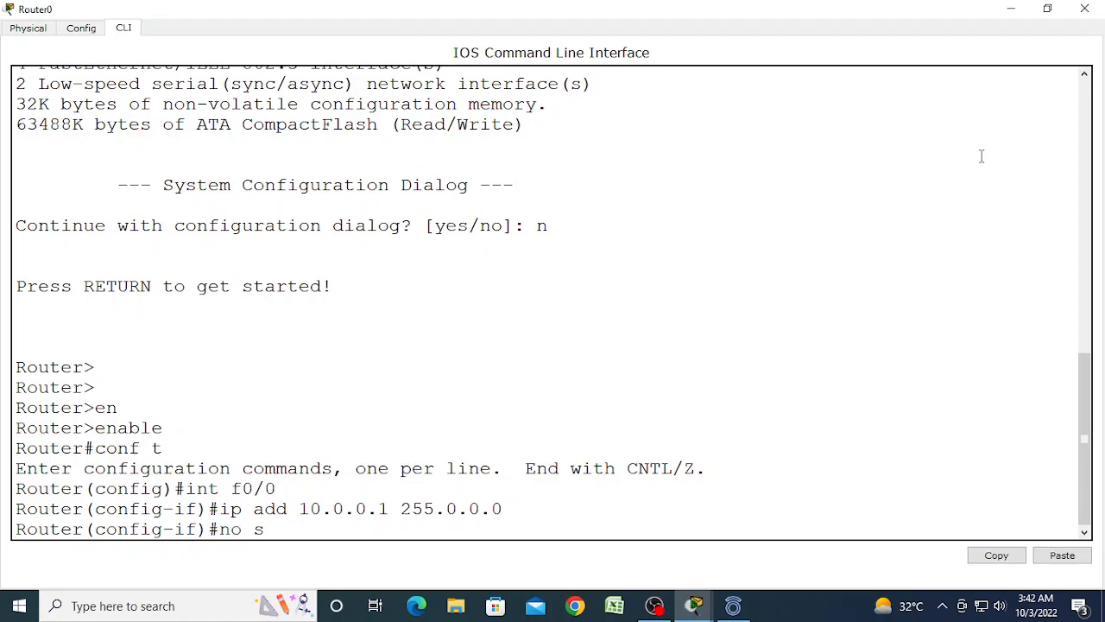
pyautogui.press('Return')
pyautogui.press('Return')
pyautogui.press('Return')
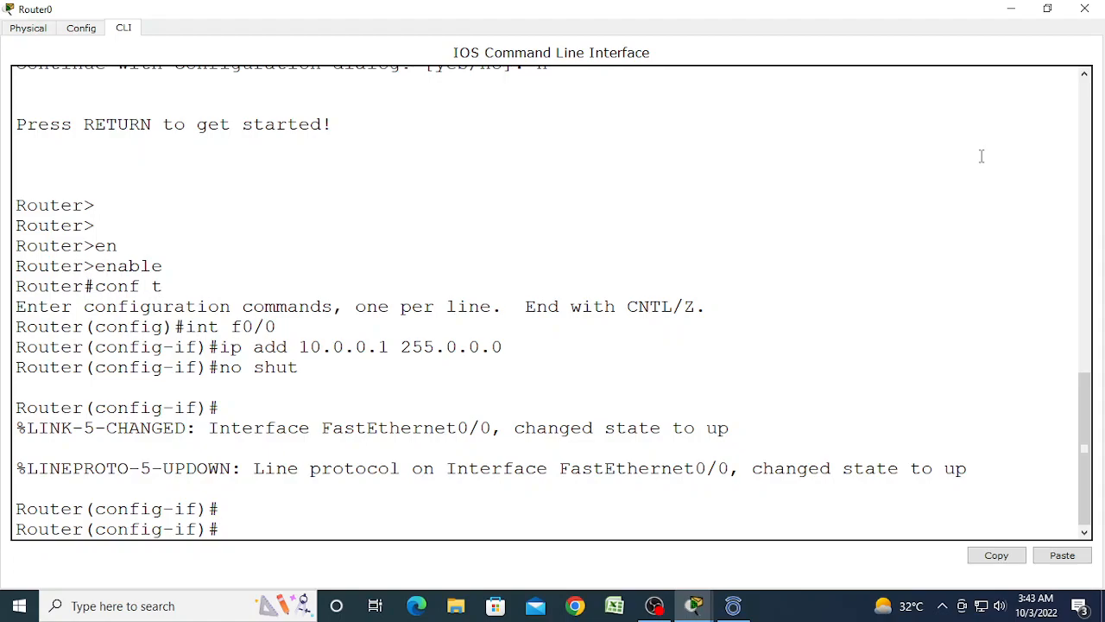
# Assign IP address 20.0.0.1 with subnet mask 255.0.0.0 to Router0's serial interface s2/0
pyautogui.write('int s2/0')
pyautogui.press('Return')
pyautogui.write('ip add')
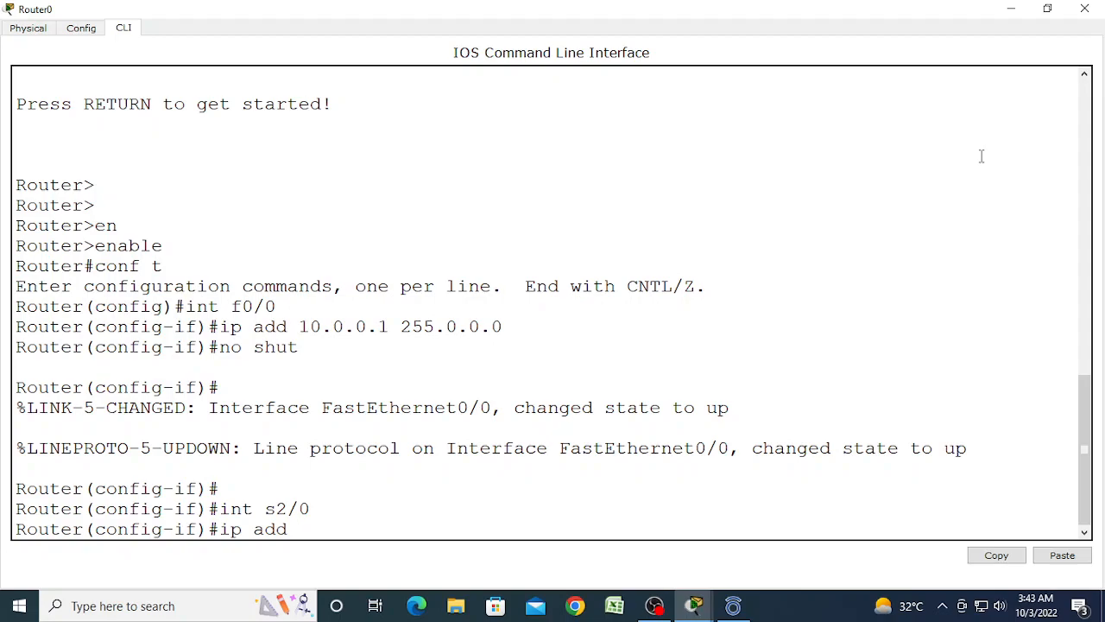
pyautogui.write('20.0.0.1 255.0.0.0')
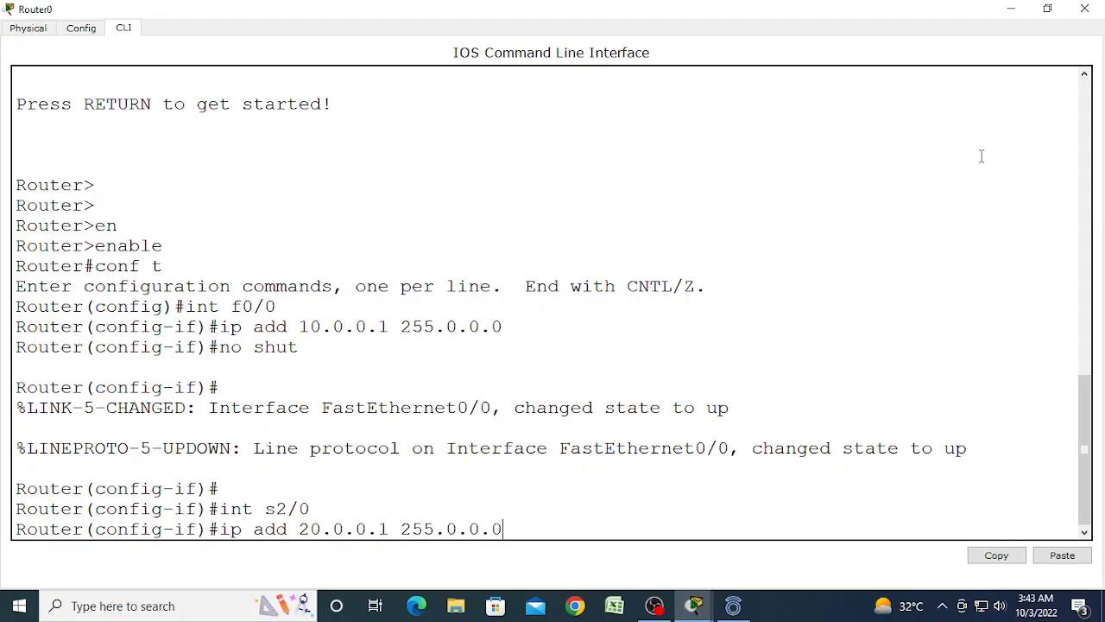
pyautogui.press('Return')
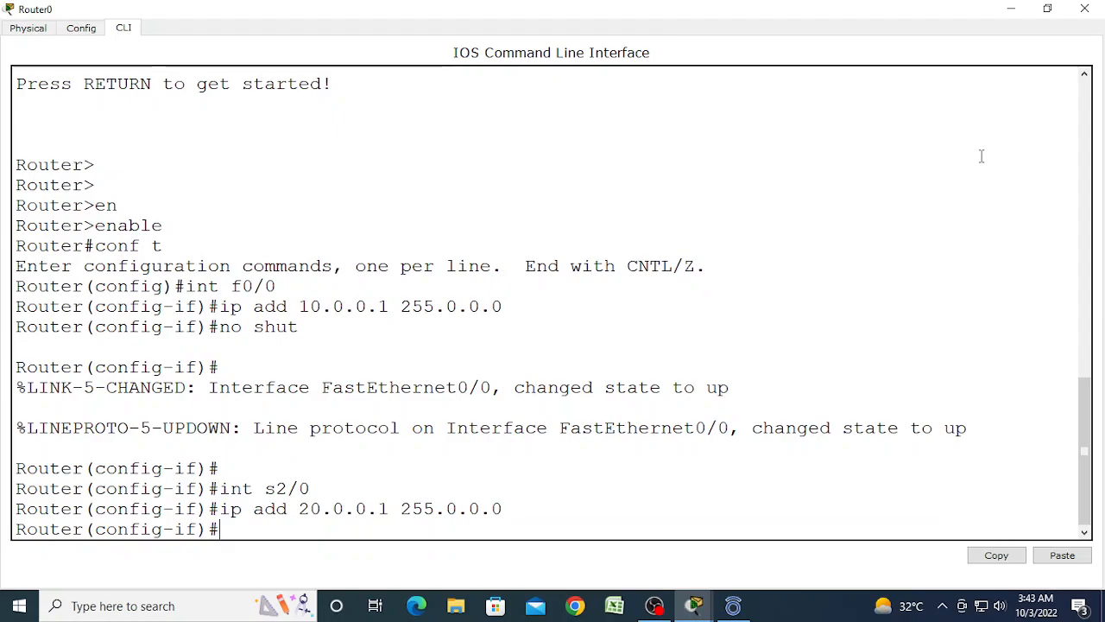
# Set the clock rate of Router0's serial interface s2/0 to 64000, listing the available rates with the command help
pyautogui.click(1011, 8)
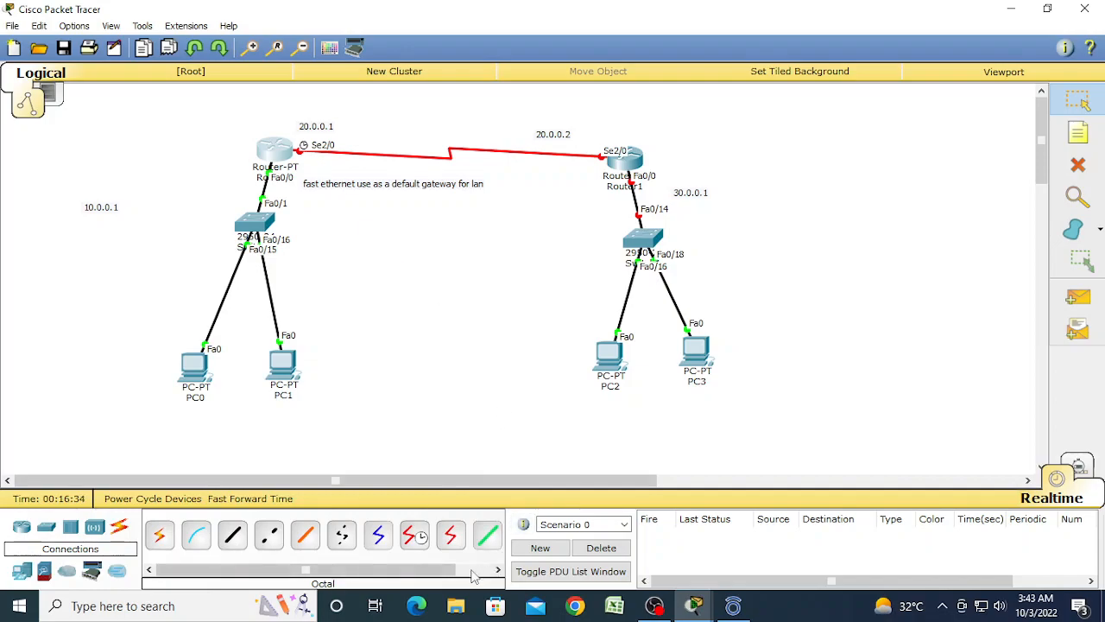
pyautogui.moveTo(695, 608)
pyautogui.click(744, 562)
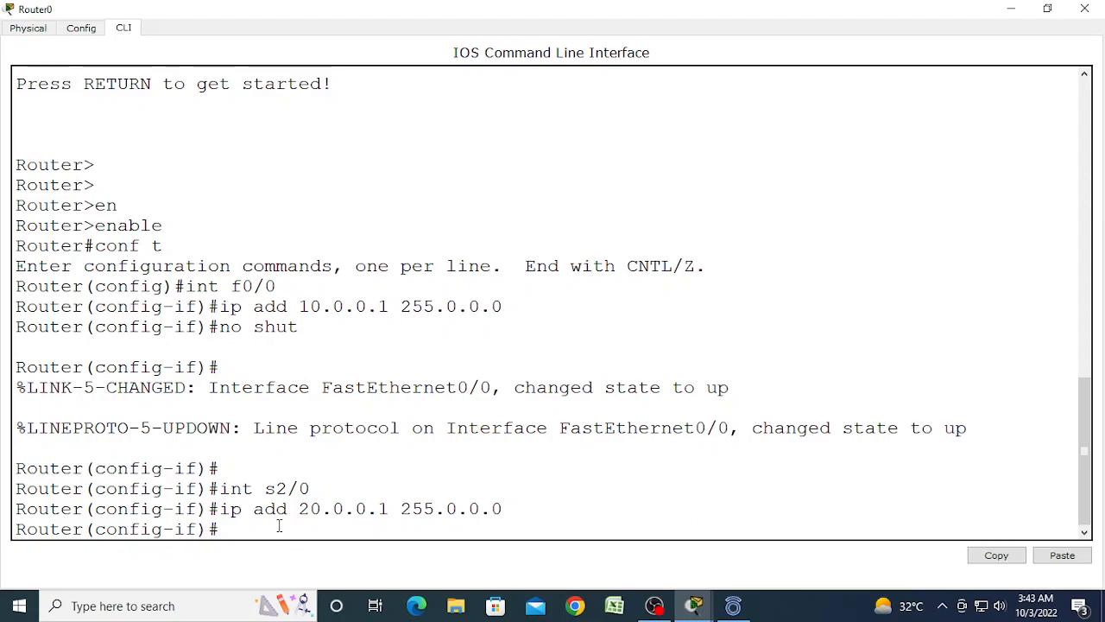
pyautogui.write('cl')
pyautogui.press('Tab')
pyautogui.write('ra')
pyautogui.press('Tab')
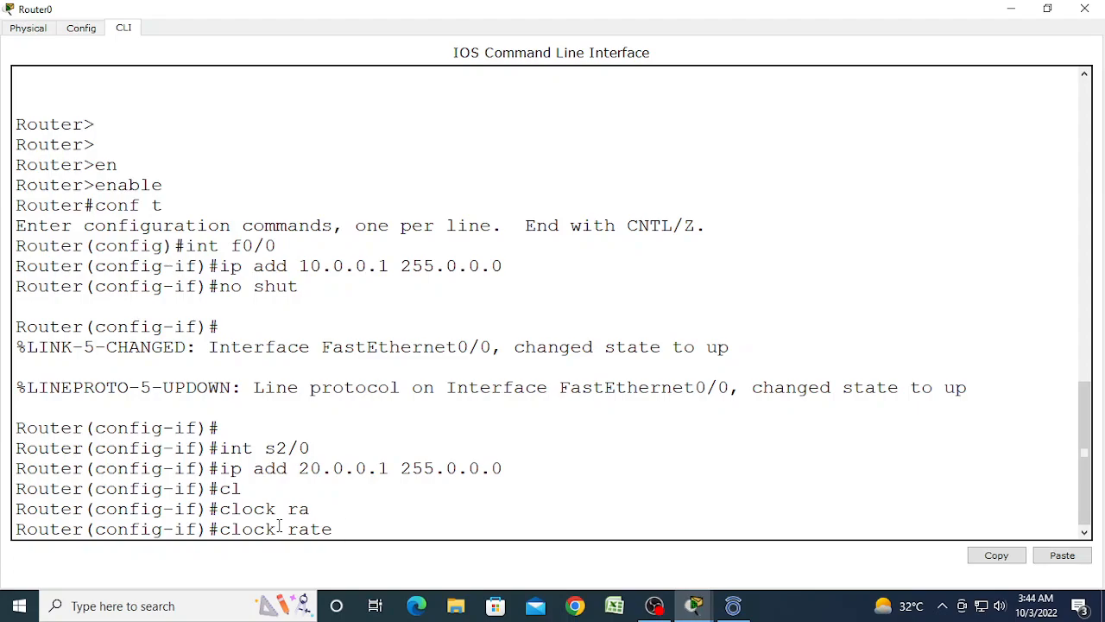
pyautogui.write('?')
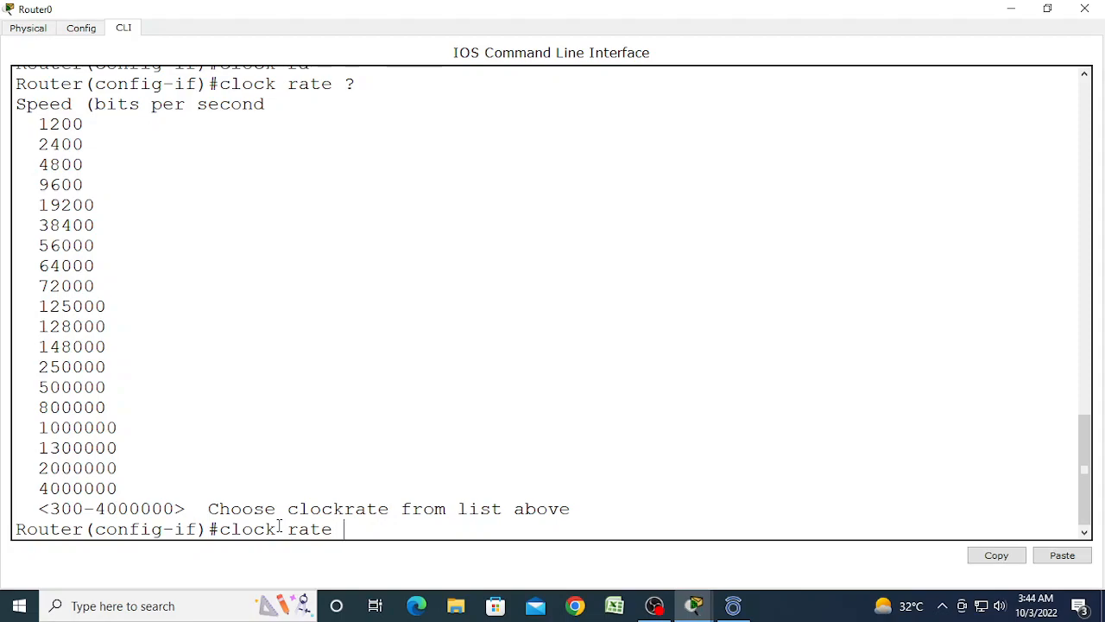
pyautogui.write('64000')
pyautogui.press('Return')
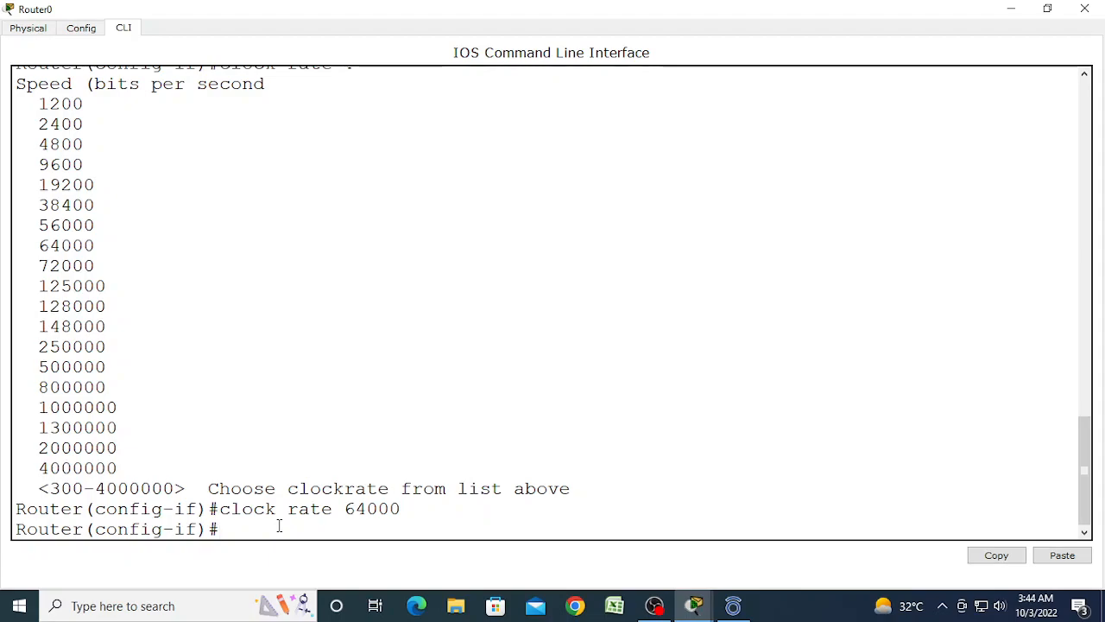
# Enable serial interface s2/0 on Router0 with no shut and close the Router0 window
pyautogui.write('no shut')
pyautogui.press('Return')
pyautogui.press('Return')
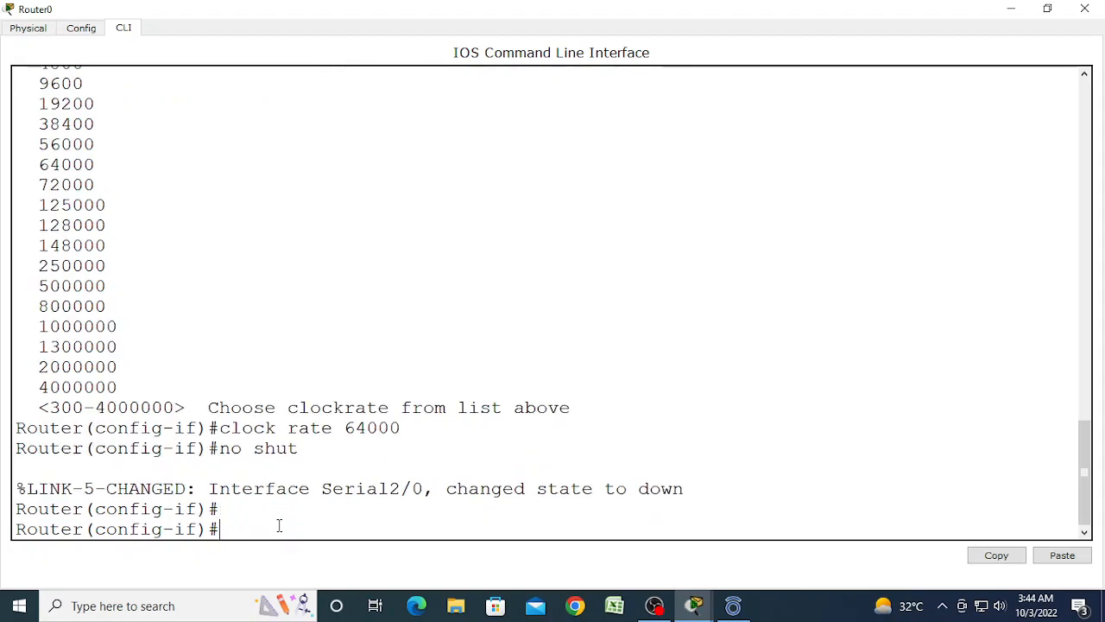
pyautogui.click(1084, 9)
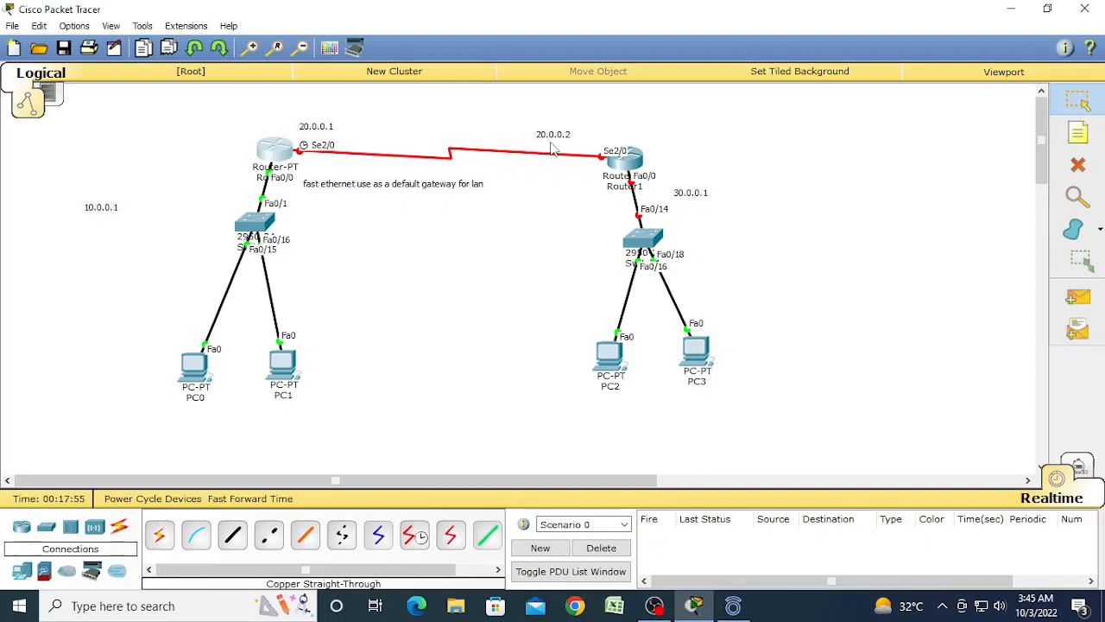
# Open Router1's command line in a maximized window and decline the initial configuration dialog to reach the user prompt
pyautogui.click(638, 167)
pyautogui.click(424, 127)
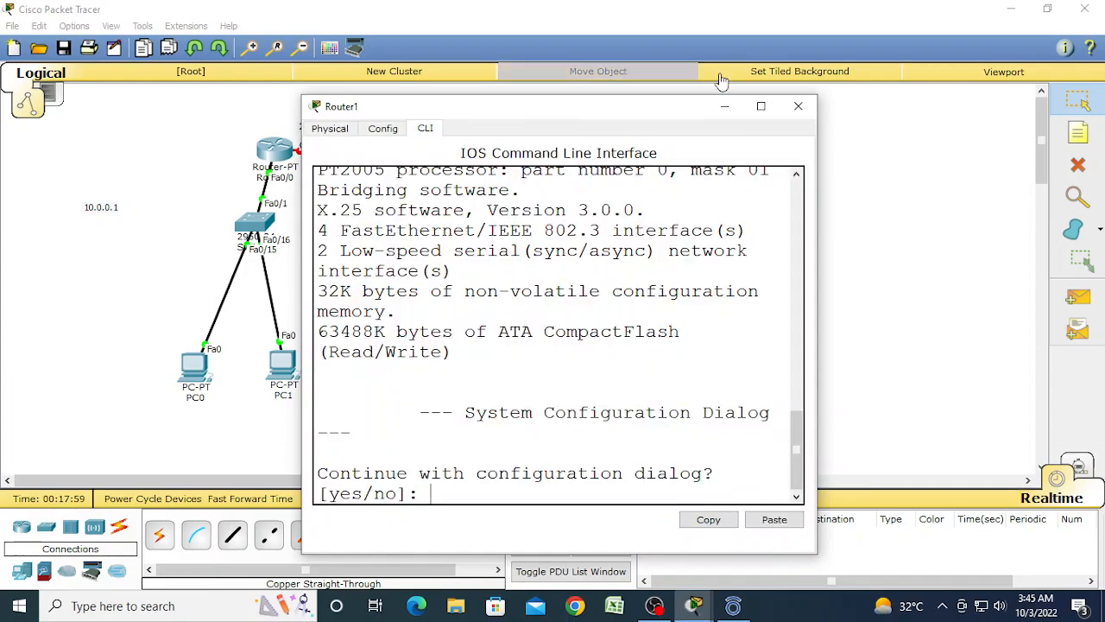
pyautogui.click(760, 105)
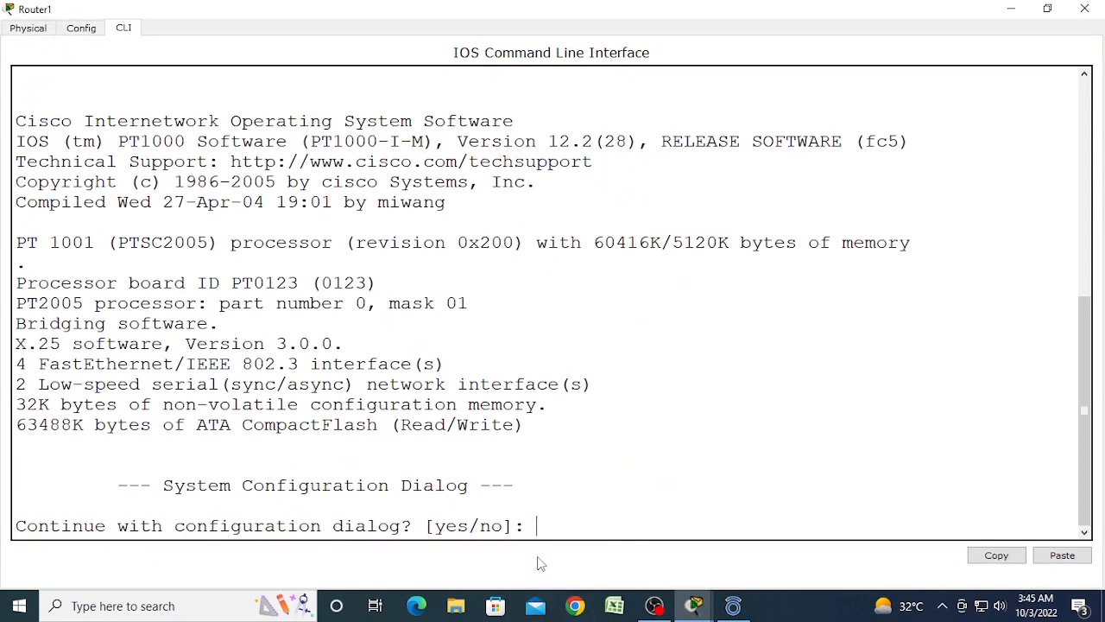
pyautogui.write('n')
pyautogui.press('Return')
pyautogui.press('Return')
pyautogui.press('Return')
pyautogui.press('Return')
# Enter global configuration mode on Router1 with enable and conf t
pyautogui.write('en')
pyautogui.press('Tab')
pyautogui.press('Return')
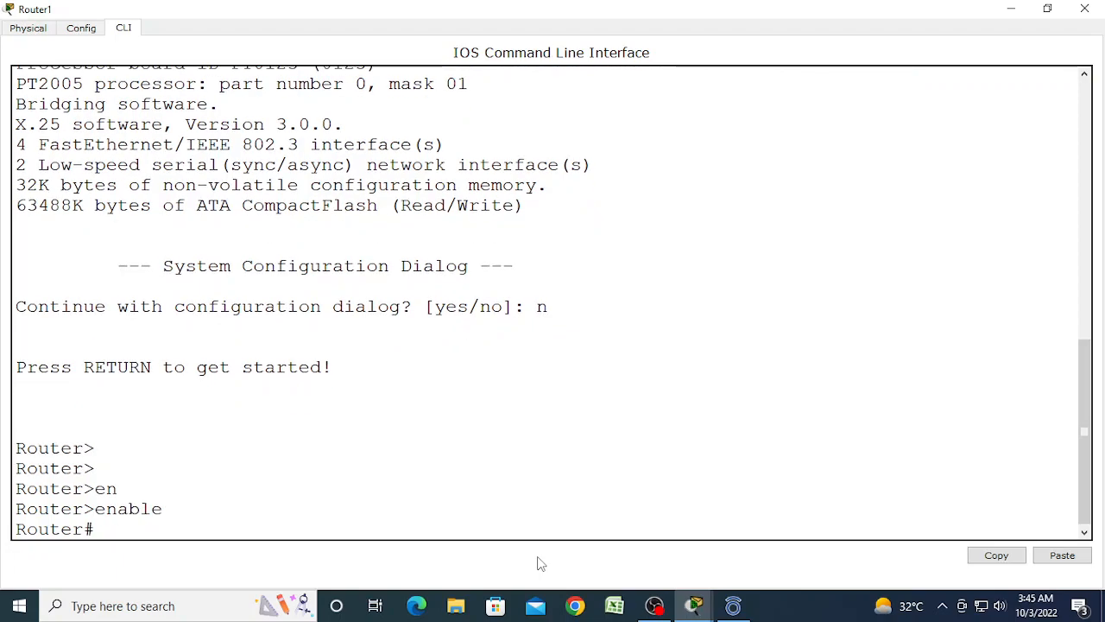
pyautogui.write('conf t')
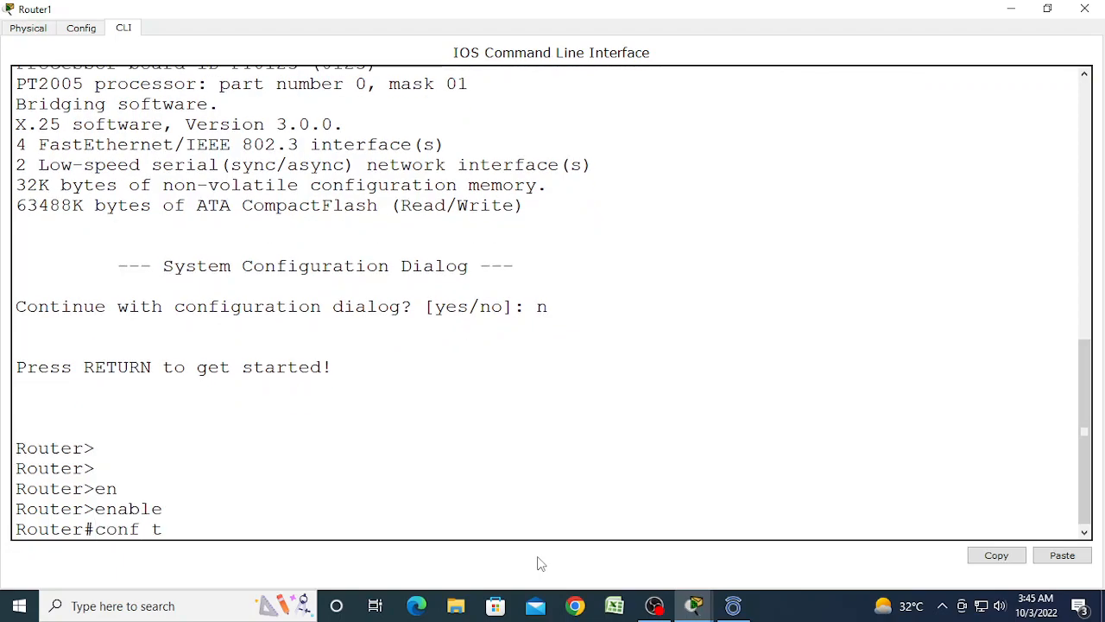
pyautogui.press('Return')
# Assign IP address 30.0.0.1 with subnet mask 255.0.0.0 to Router1's interface f0/0
pyautogui.write('int')
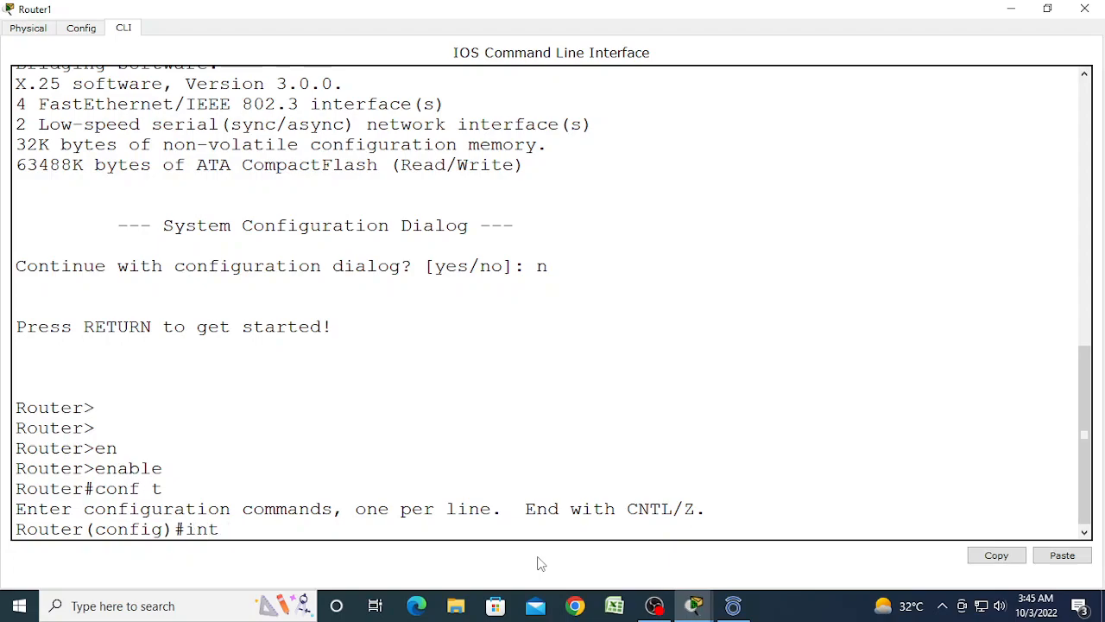
pyautogui.write(' f0/0')
pyautogui.press('Return')
pyautogui.press('Return')
pyautogui.write('ip ')
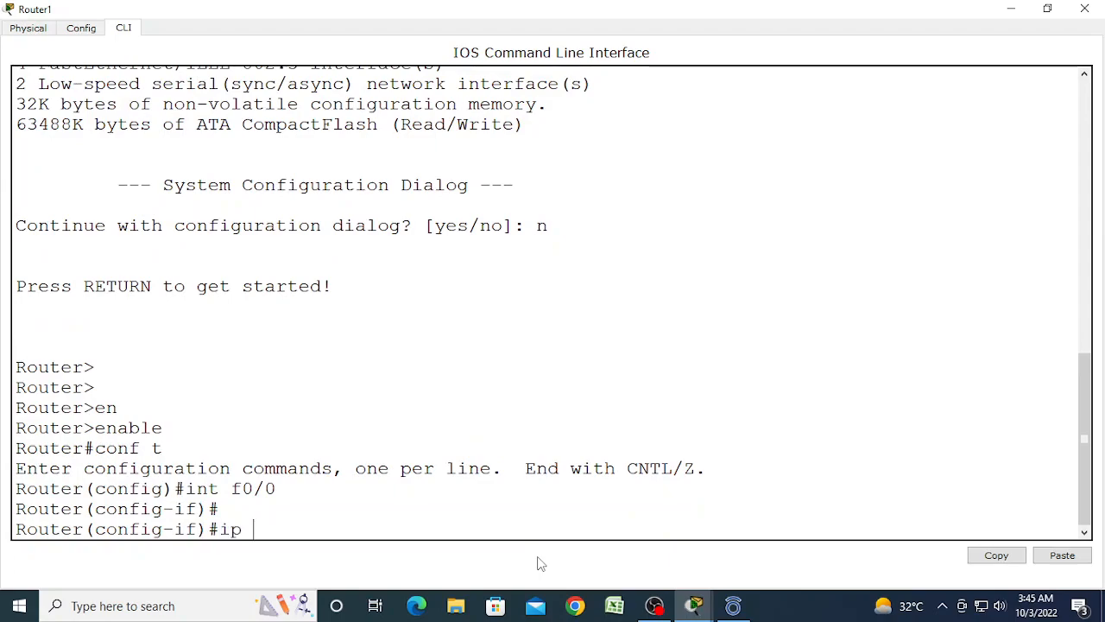
pyautogui.write('add 30.0.0.1 255.0.')
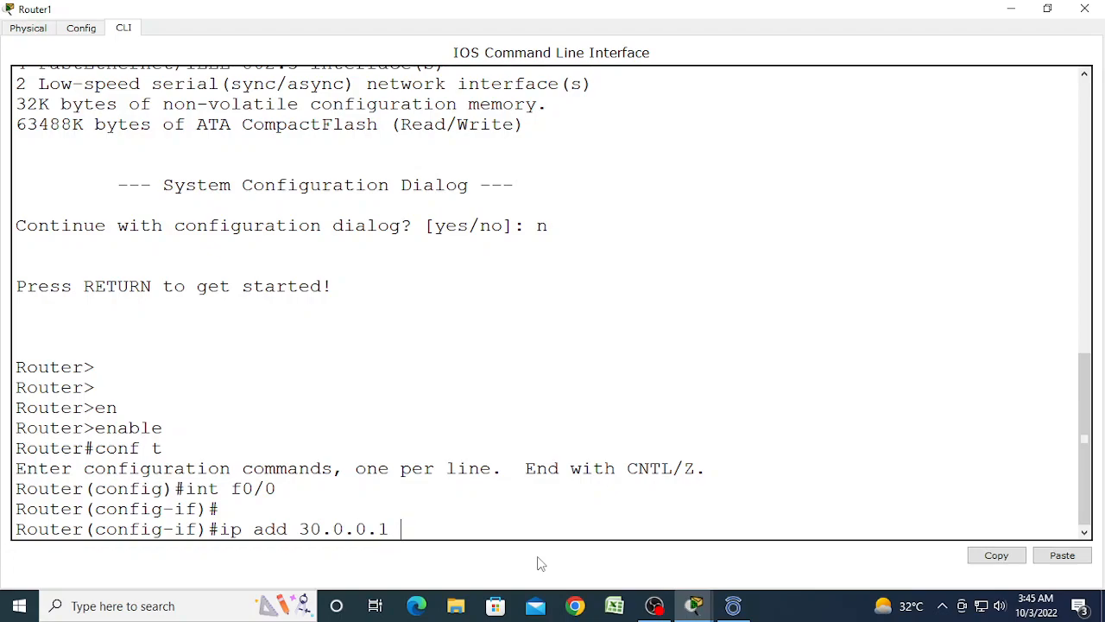
pyautogui.write('0.0')
pyautogui.press('Return')
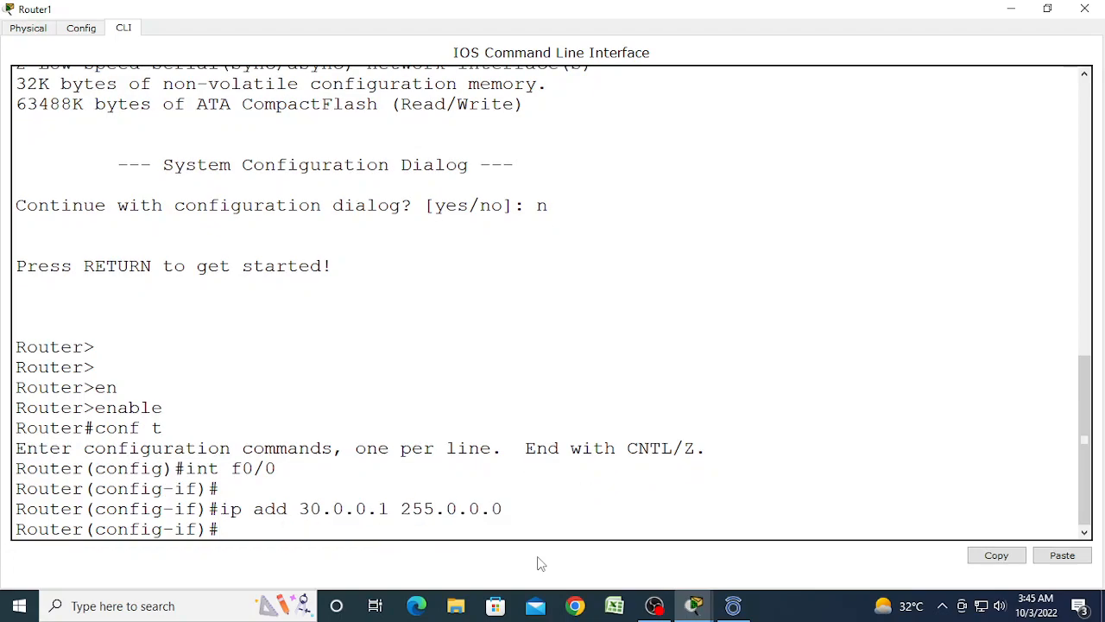
# Enable interface f0/0 on Router1 with no shut and return to the interface configuration prompt
pyautogui.write('no shut')
pyautogui.press('Return')
pyautogui.press('Return')
pyautogui.press('Return')
pyautogui.press('Return')
# Assign IP address 20.0.0.2 with subnet mask 255.0.0.0 to Router1's serial interface s2/0
pyautogui.write('int s2/0')
pyautogui.press('Return')
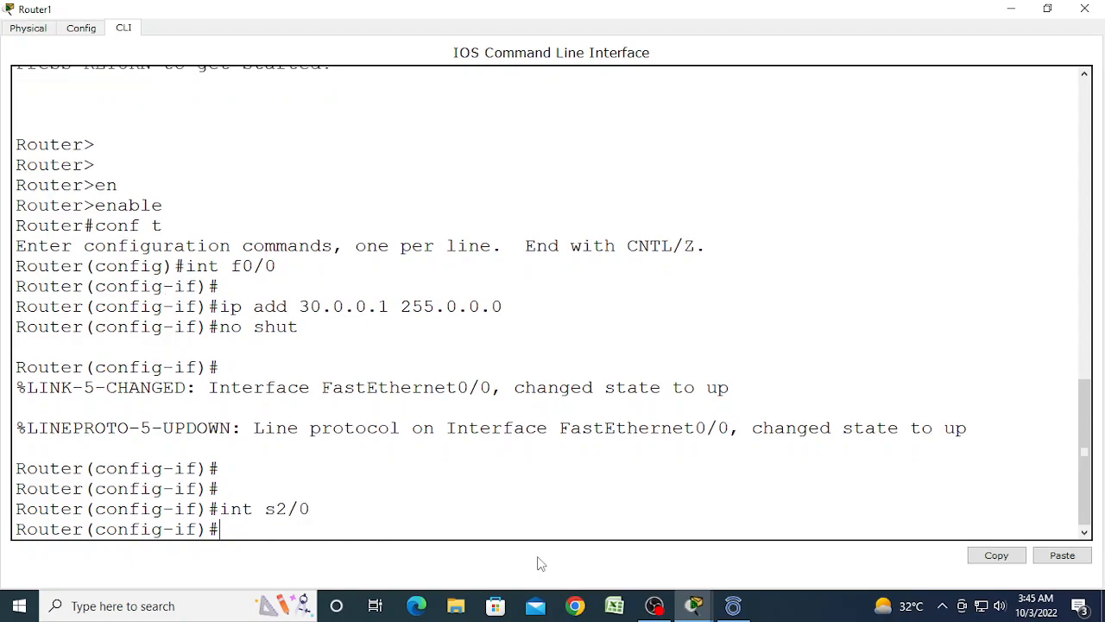
pyautogui.write('u')
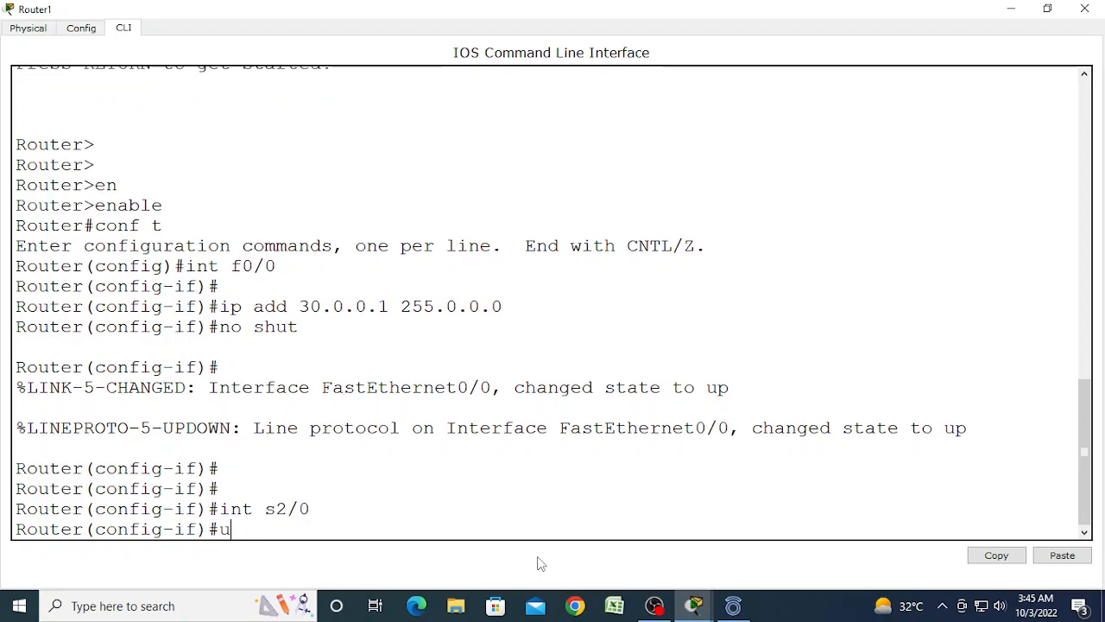
pyautogui.press('BackSpace')
pyautogui.write('ip add b')
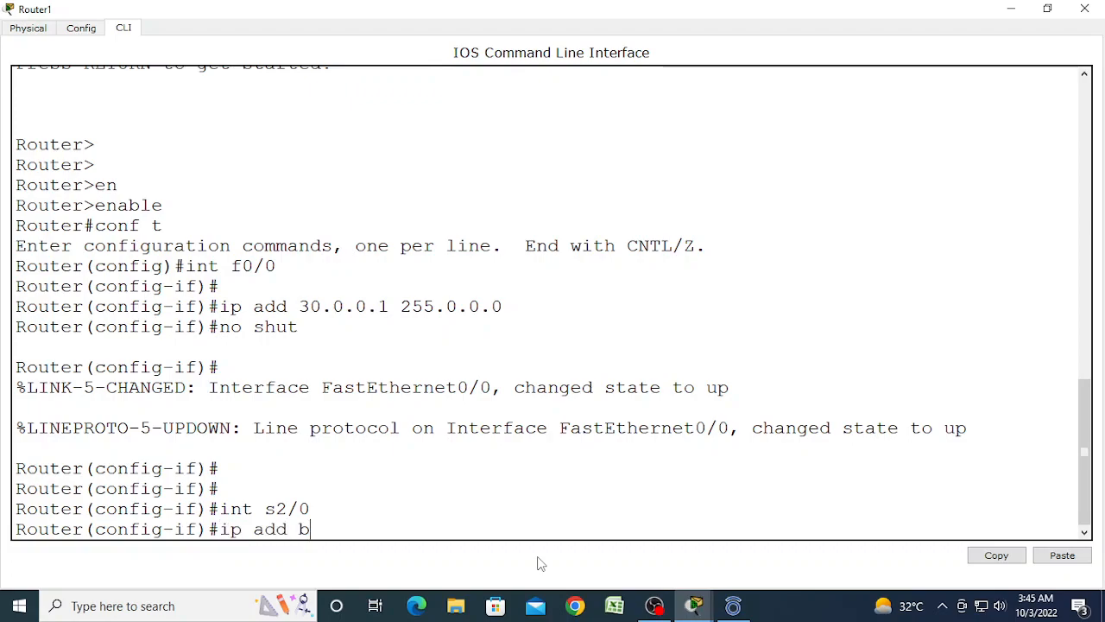
pyautogui.press('BackSpace')
pyautogui.write('20.0.0.2 255.0.0.0')
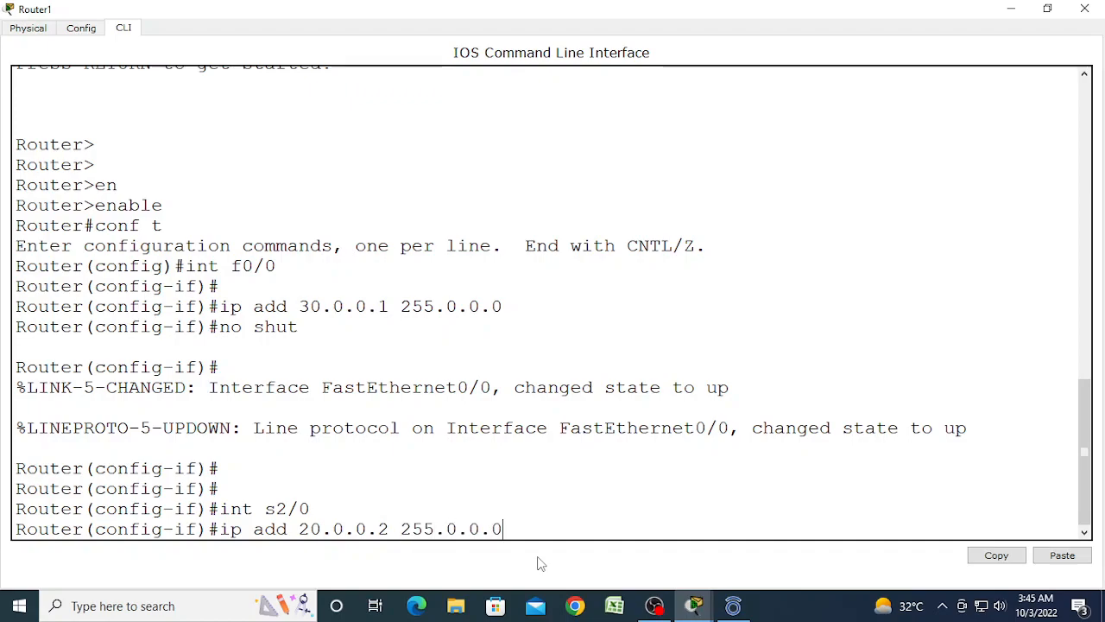
pyautogui.press('Return')
# Enable serial interface s2/0 on Router1 with no shut and close the Router1 window
pyautogui.write('no shut')
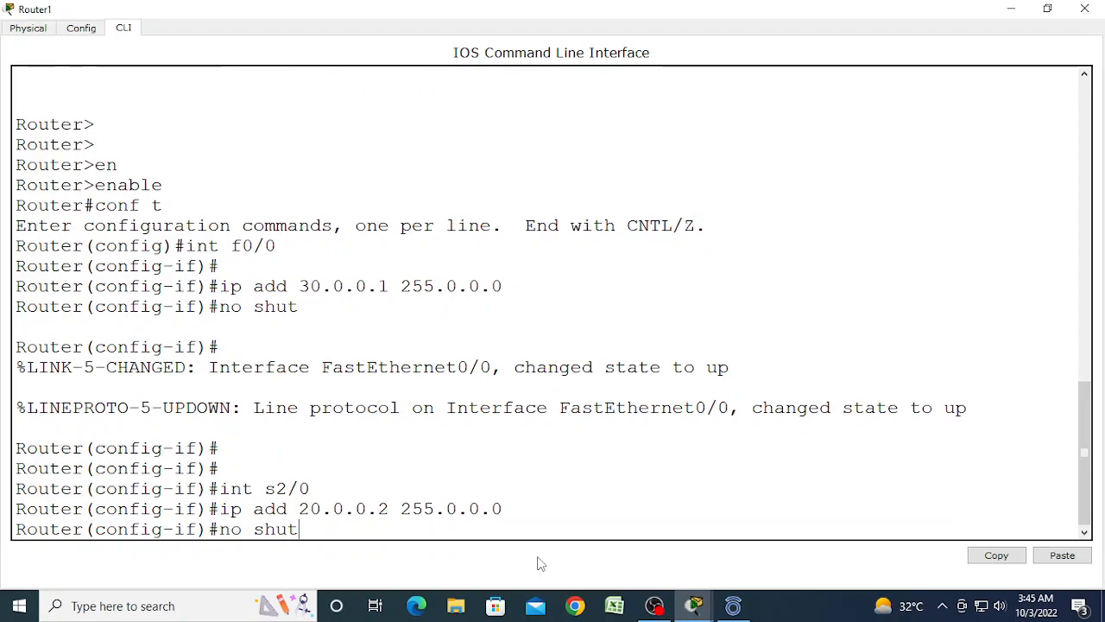
pyautogui.press('Return')
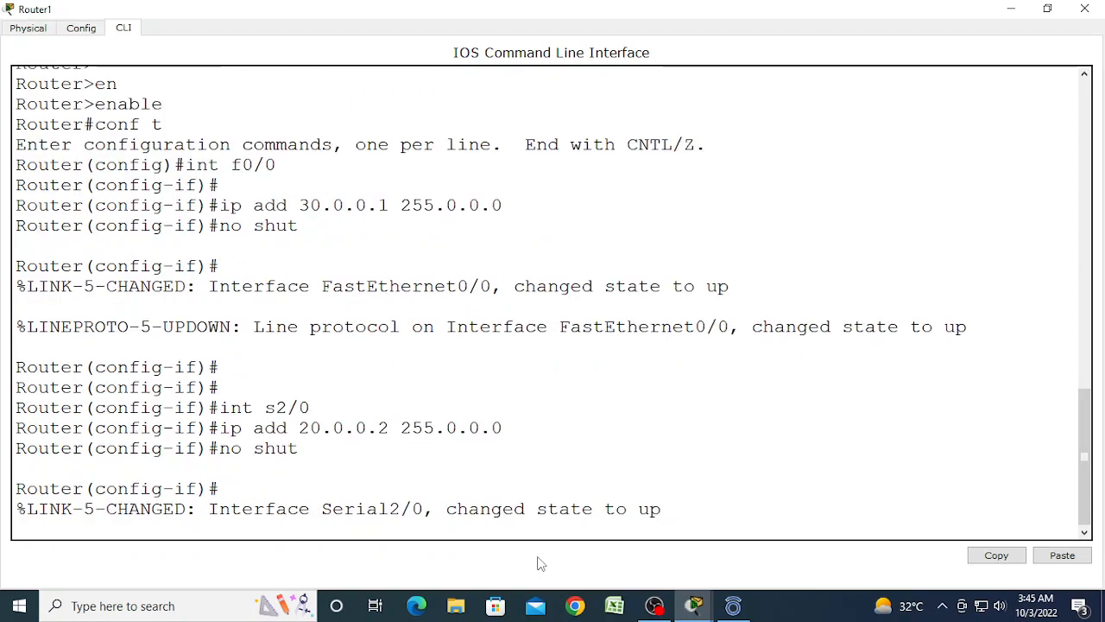
pyautogui.press('Return')
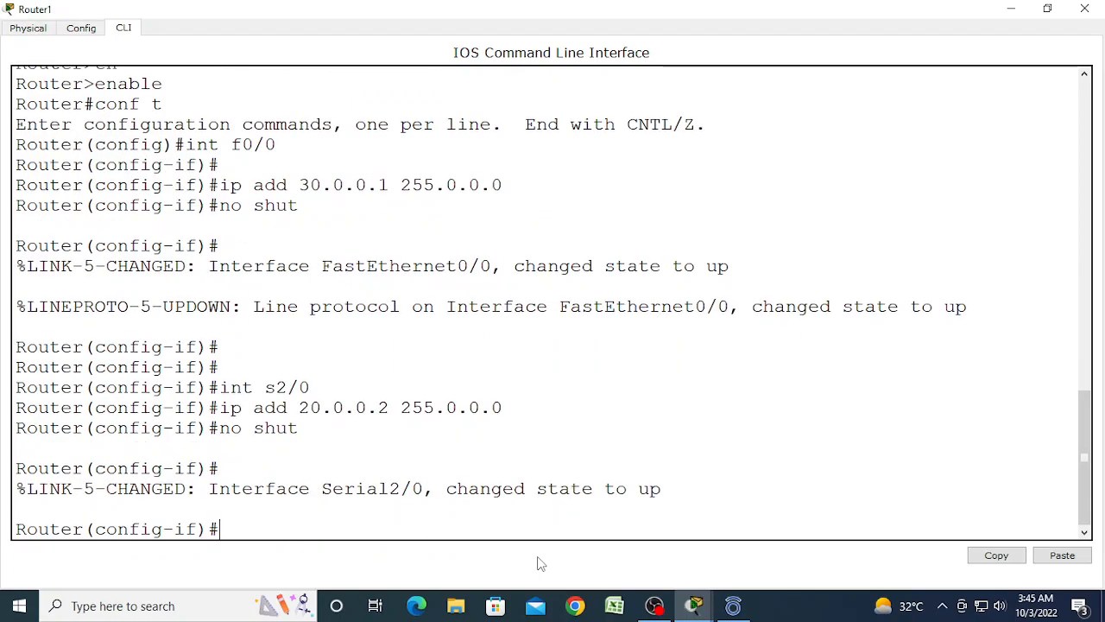
pyautogui.click(1091, 15)
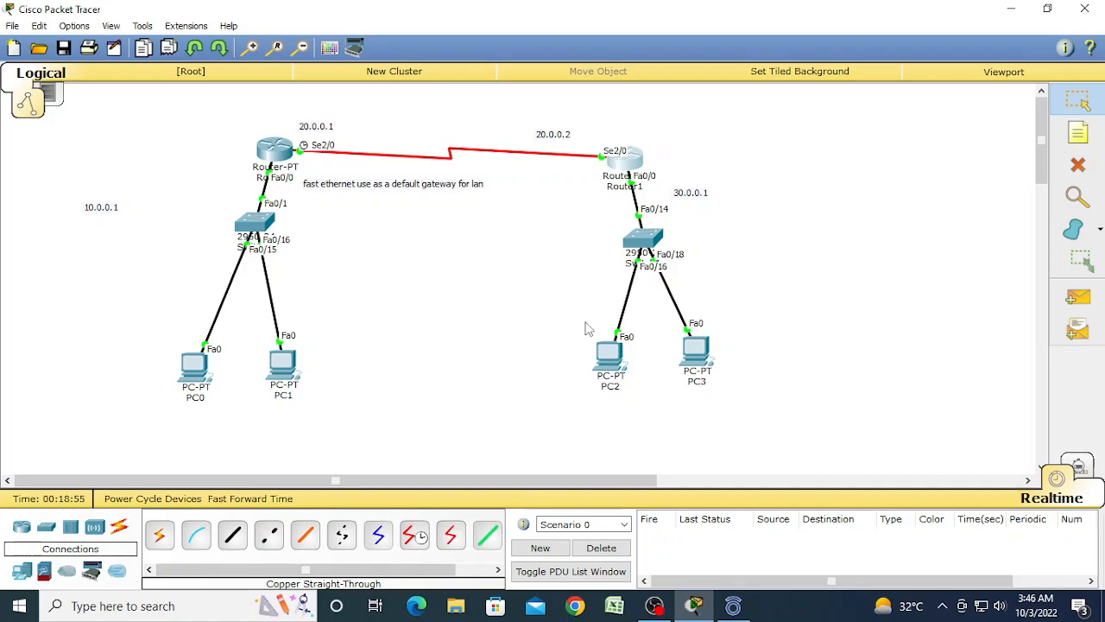
# Check the static IP configuration of PC2
pyautogui.click(613, 360)
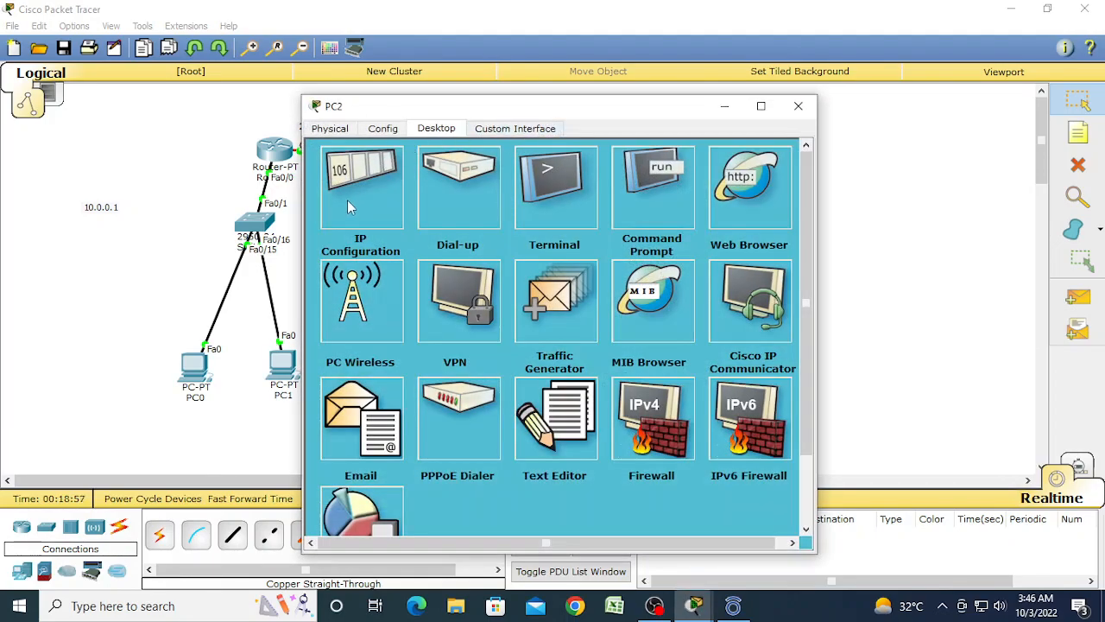
pyautogui.click(348, 201)
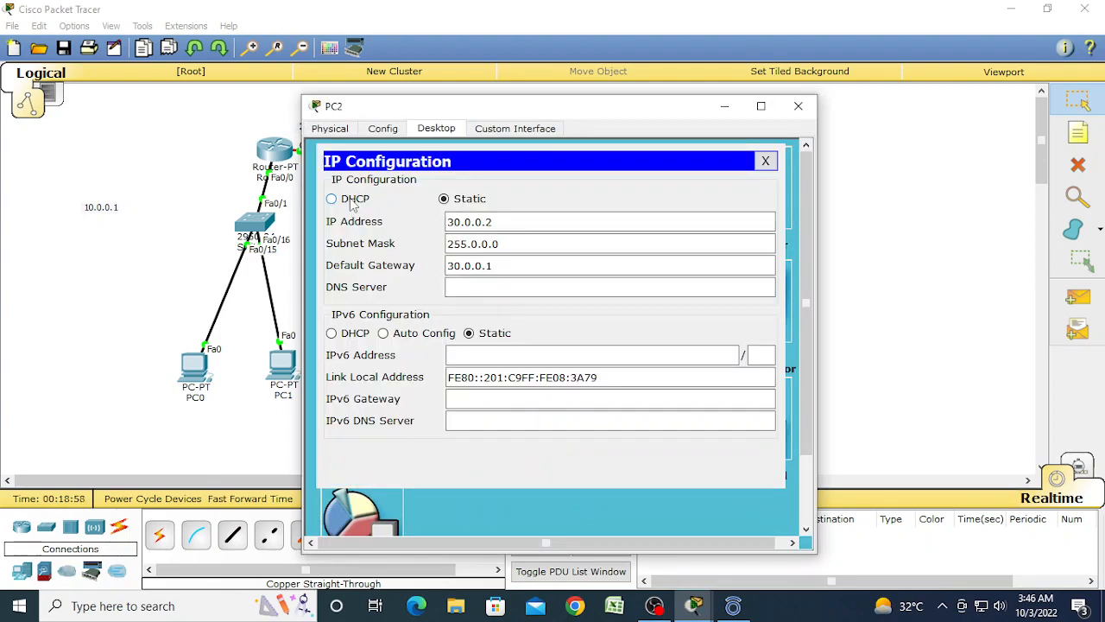
pyautogui.click(765, 161)
# Ping 10.0.0.2 from PC2's command prompt, then close the prompt and the PC2 window
pyautogui.click(667, 192)
pyautogui.write('ping 10.0.0.2')
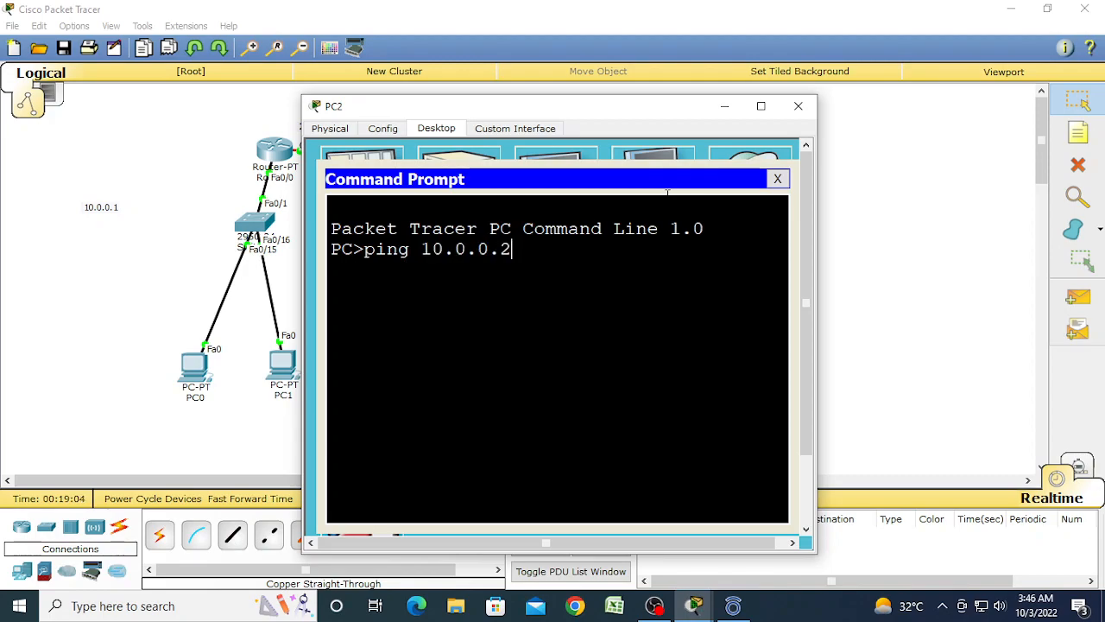
pyautogui.press('Return')
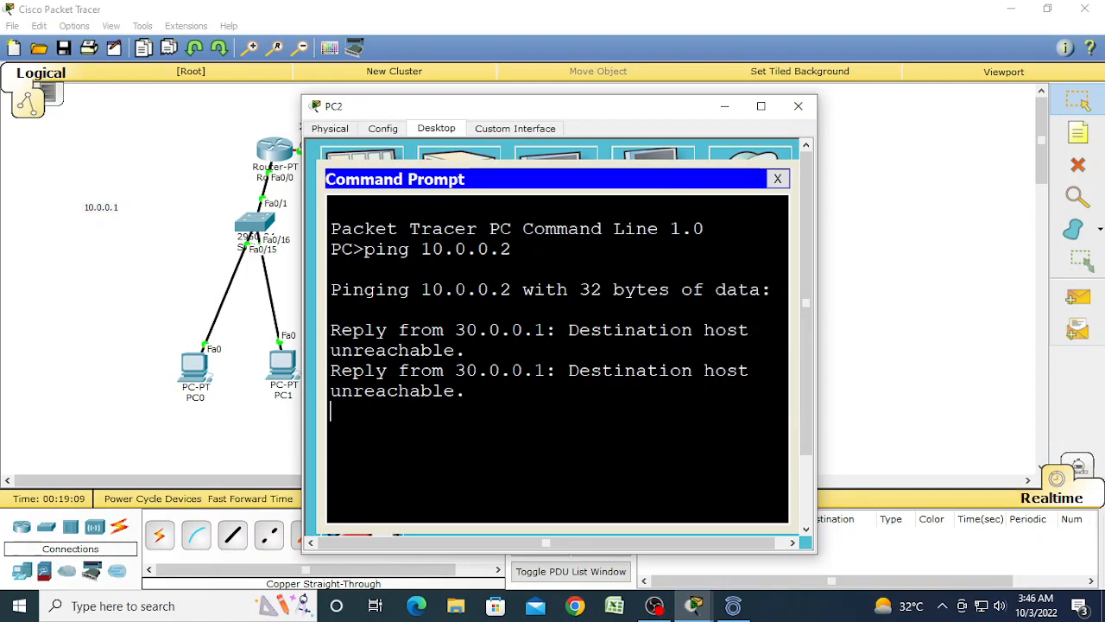
pyautogui.click(777, 179)
pyautogui.click(798, 105)
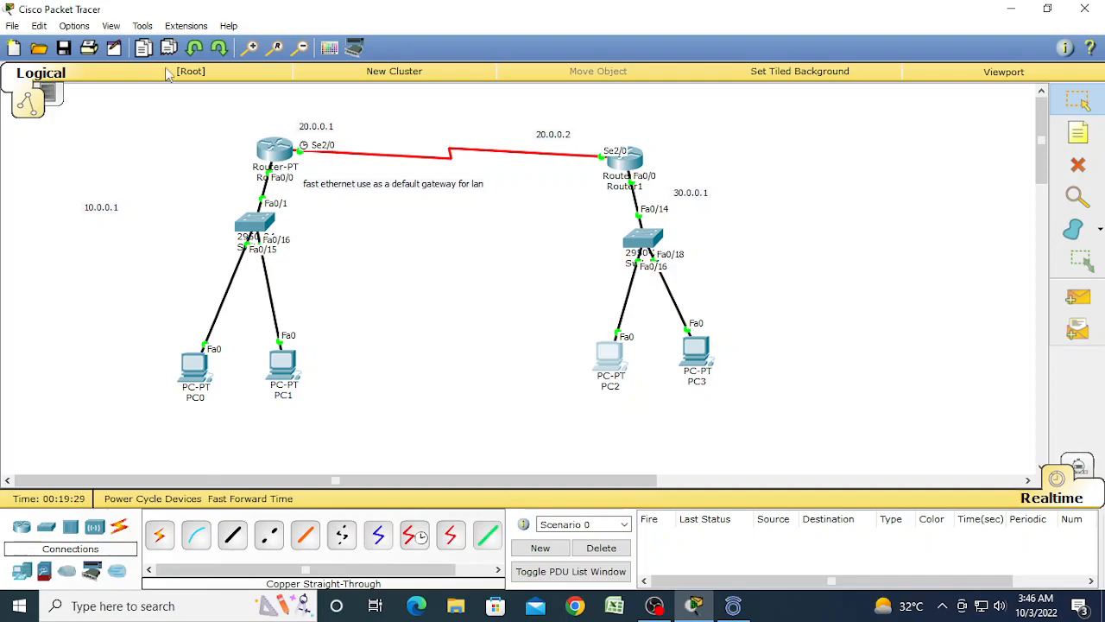
# Reopen Router0's command line in a maximized window and bring back its interface configuration prompt
pyautogui.click(275, 150)
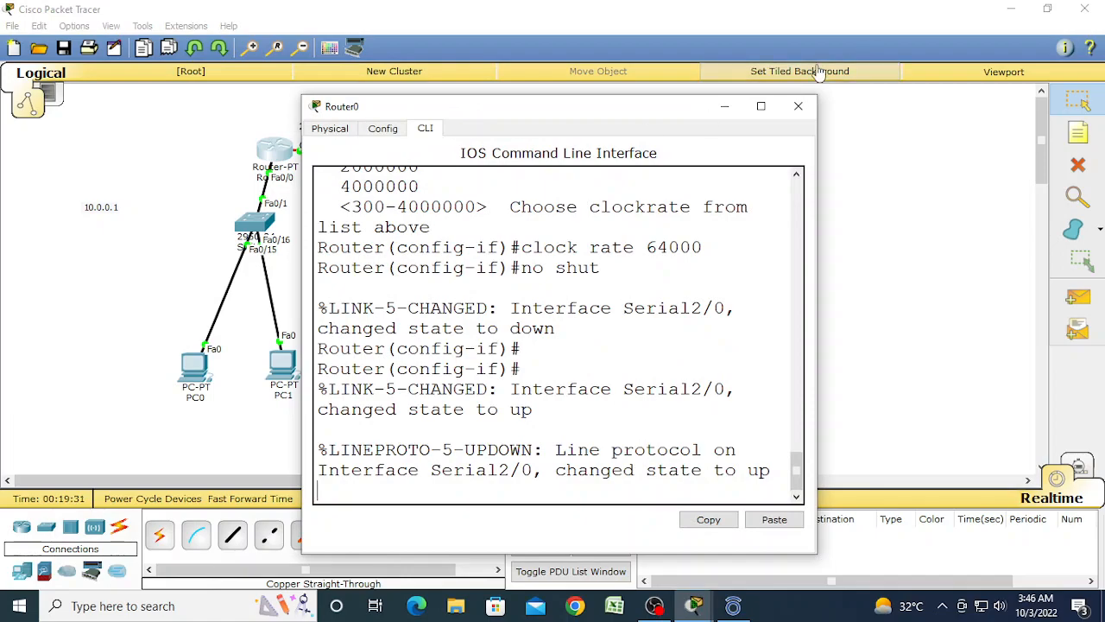
pyautogui.click(760, 105)
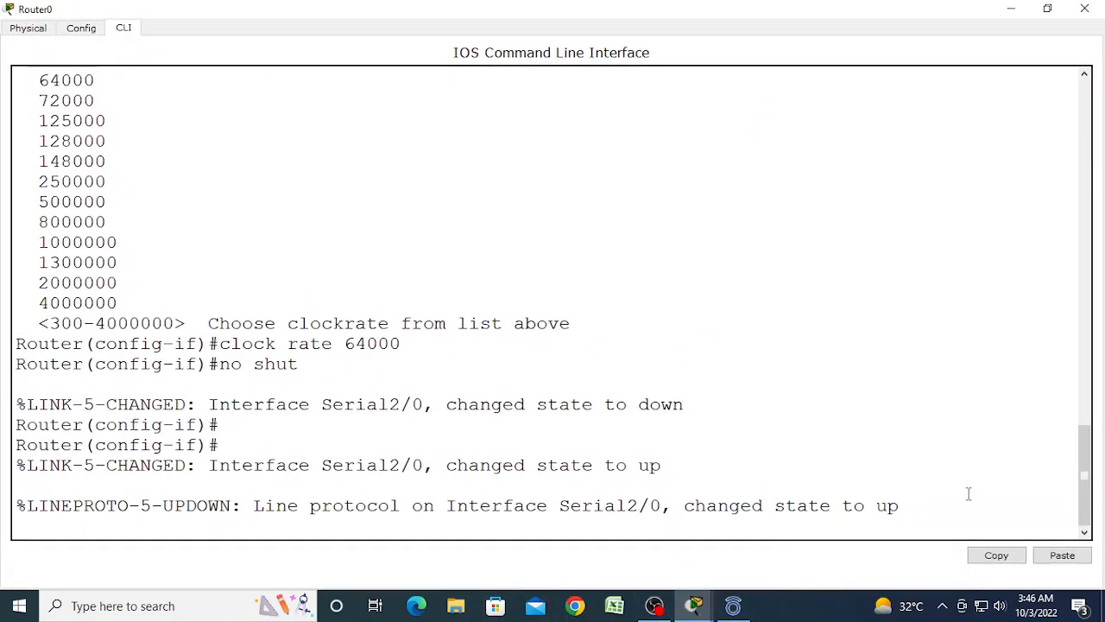
pyautogui.press('Return')
pyautogui.press('Return')
pyautogui.press('Return')
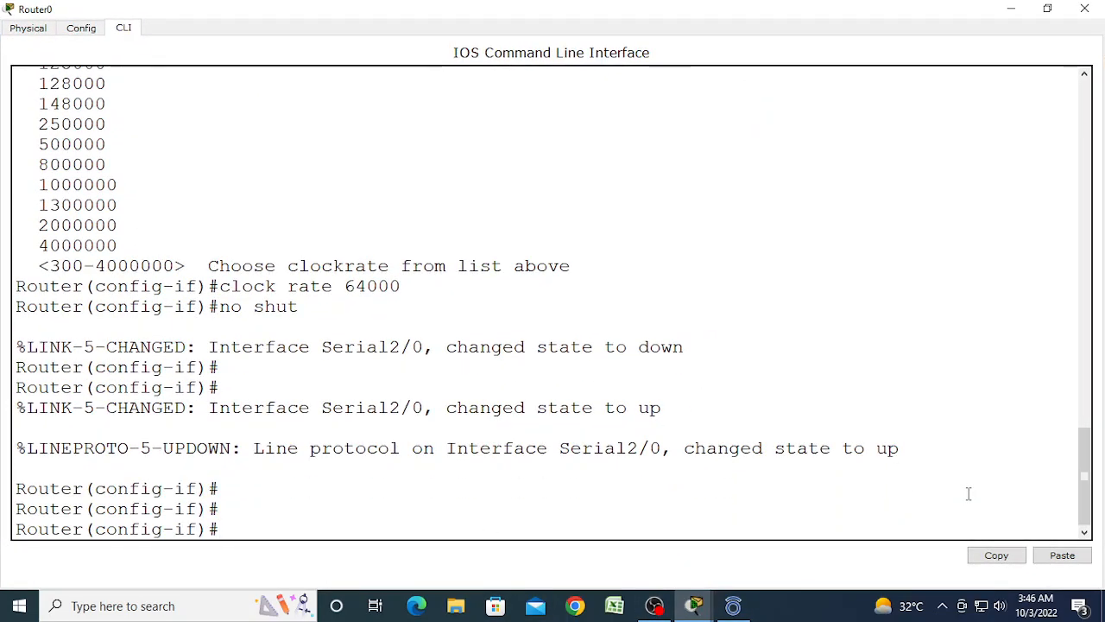
# Leave configuration mode on Router0 and display its routing table with show ip route
pyautogui.hotkey('ctrl', 'z')
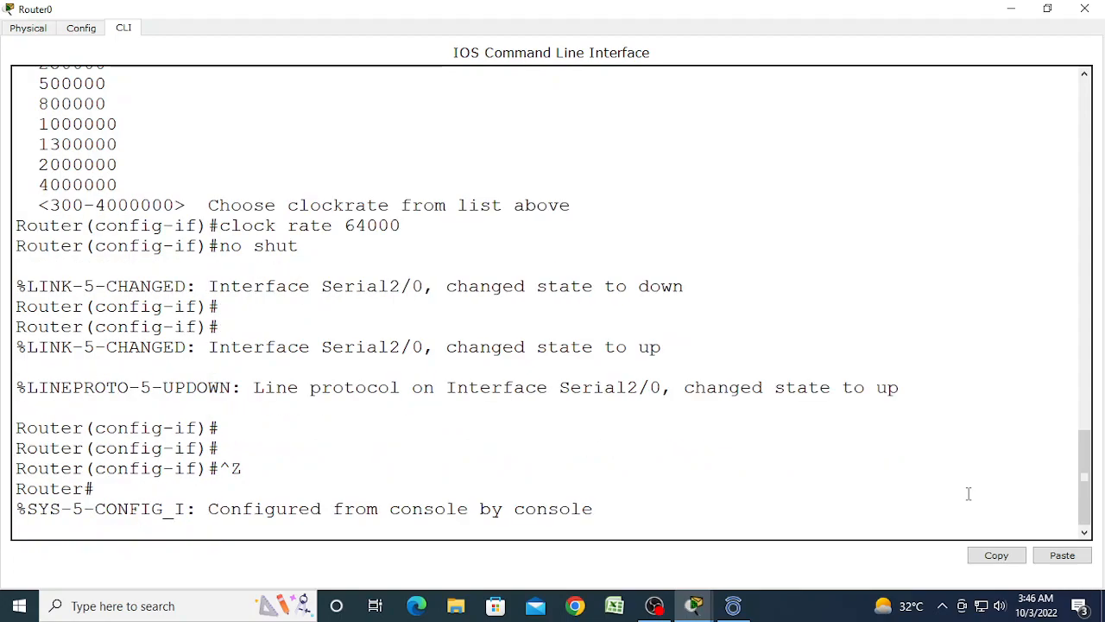
pyautogui.press('Return')
pyautogui.press('Return')
pyautogui.press('Return')
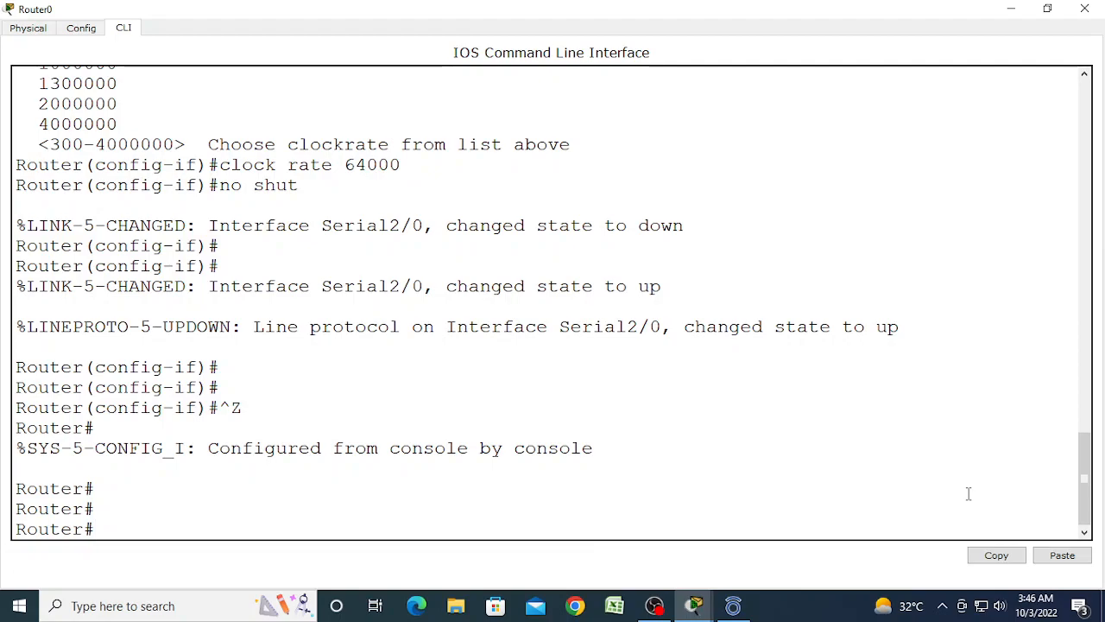
pyautogui.write('show ip route')
pyautogui.press('Return')
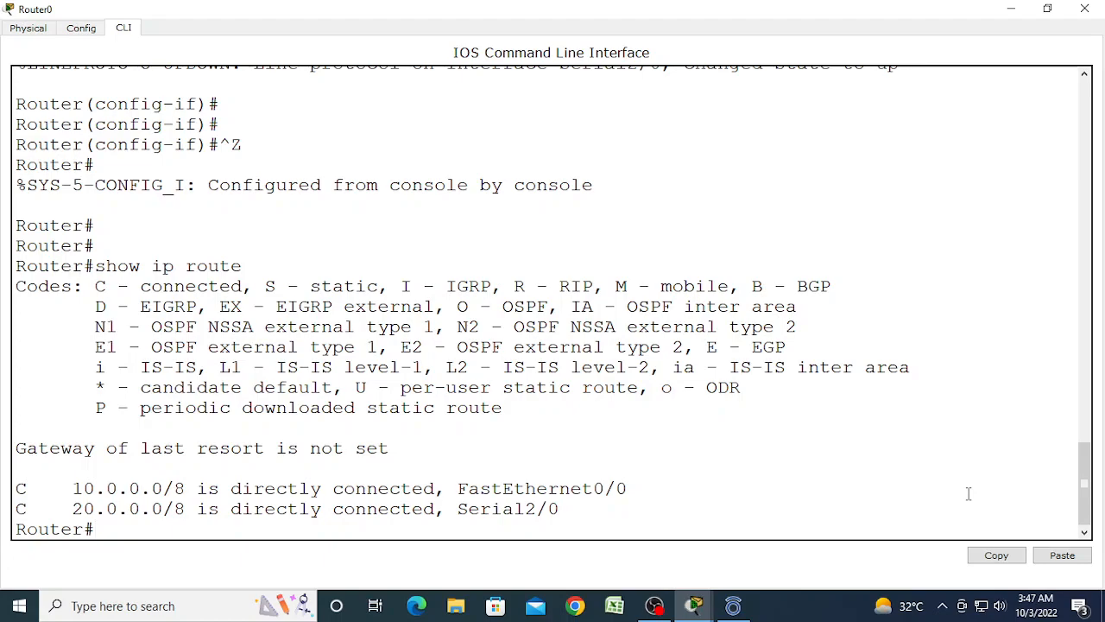
# Enter global configuration mode on Router0, enable RIP routing with router rip, and advertise network 10.0.0.0
pyautogui.write('conf t')
pyautogui.press('Return')
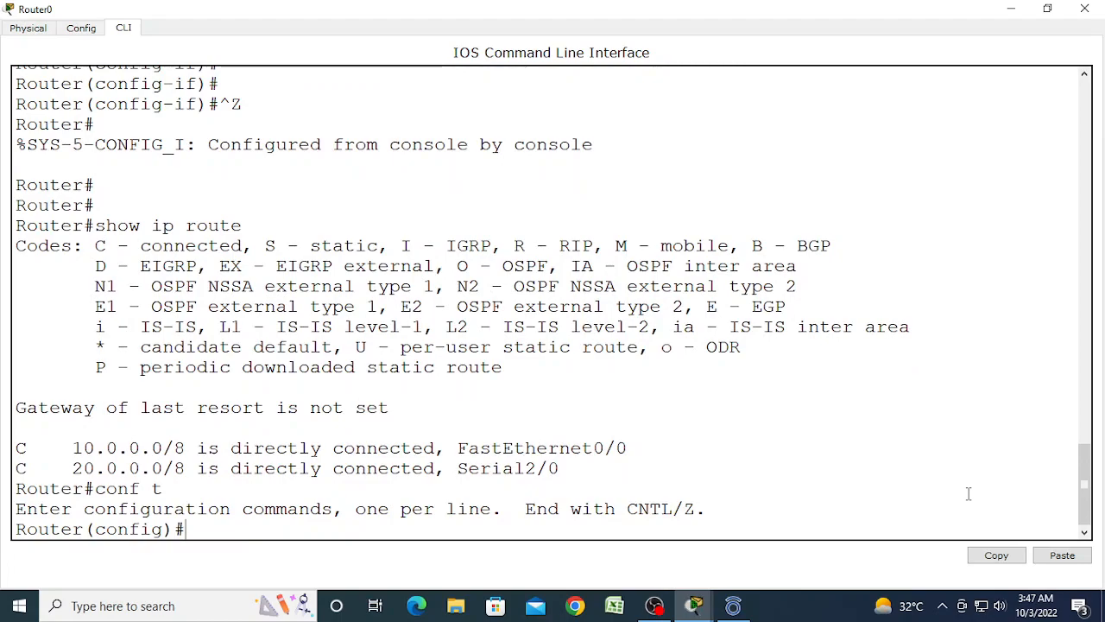
pyautogui.write('router rip')
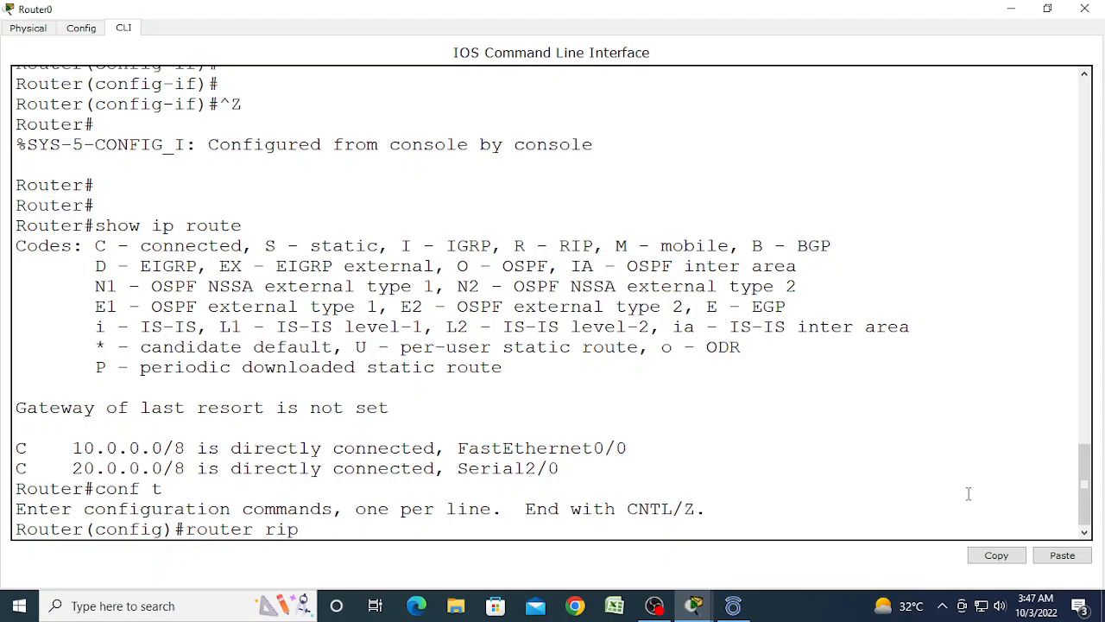
pyautogui.press('Return')
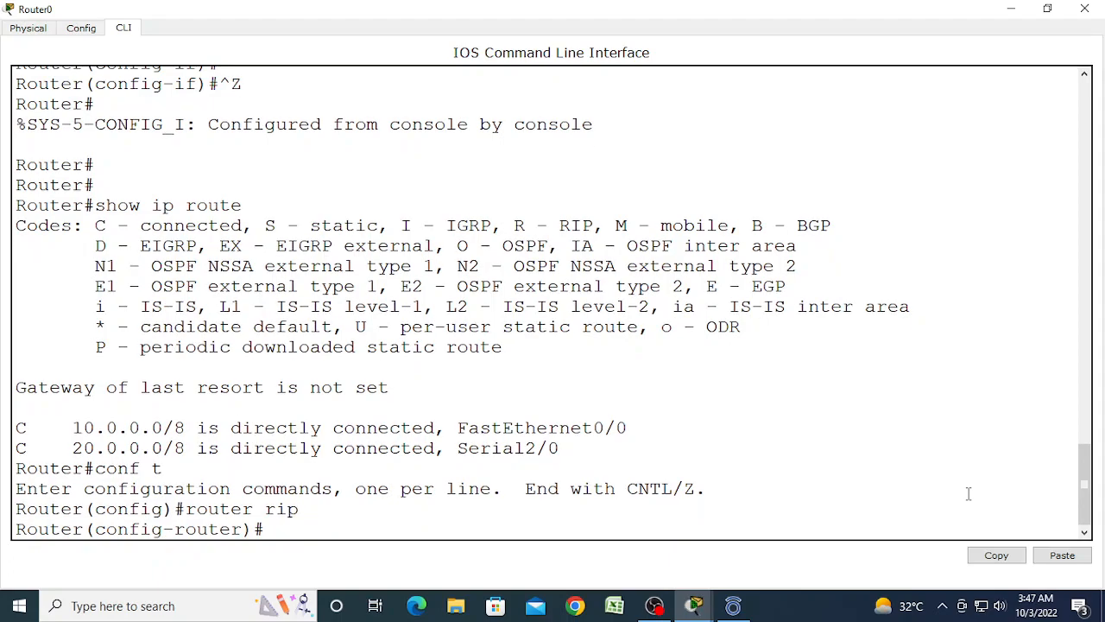
pyautogui.write('net')
pyautogui.press('Tab')
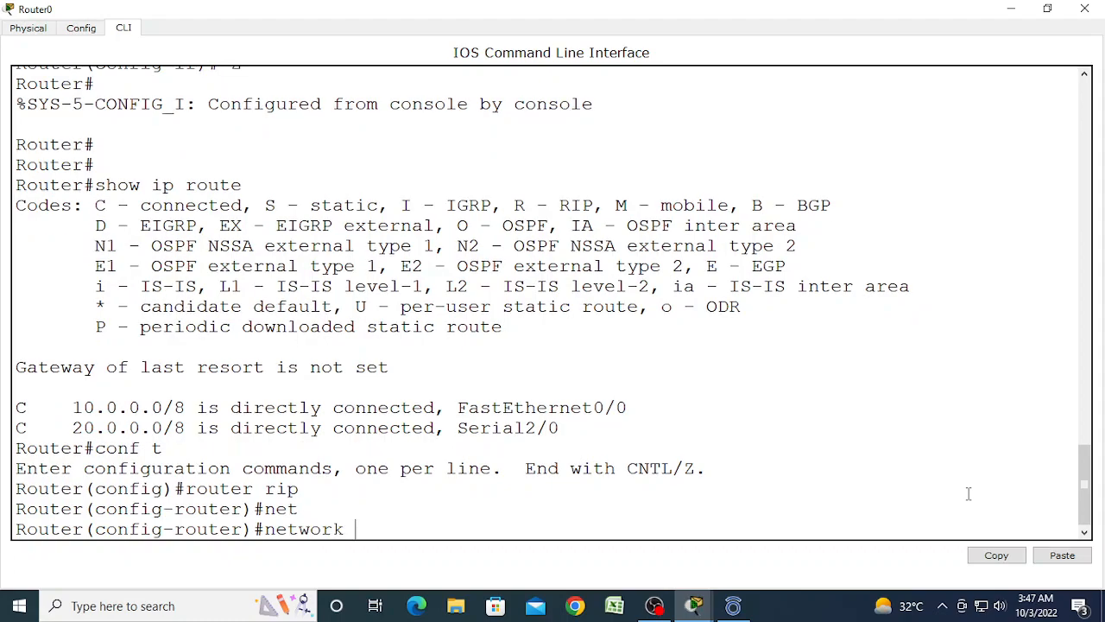
pyautogui.write('10.0.0.0')
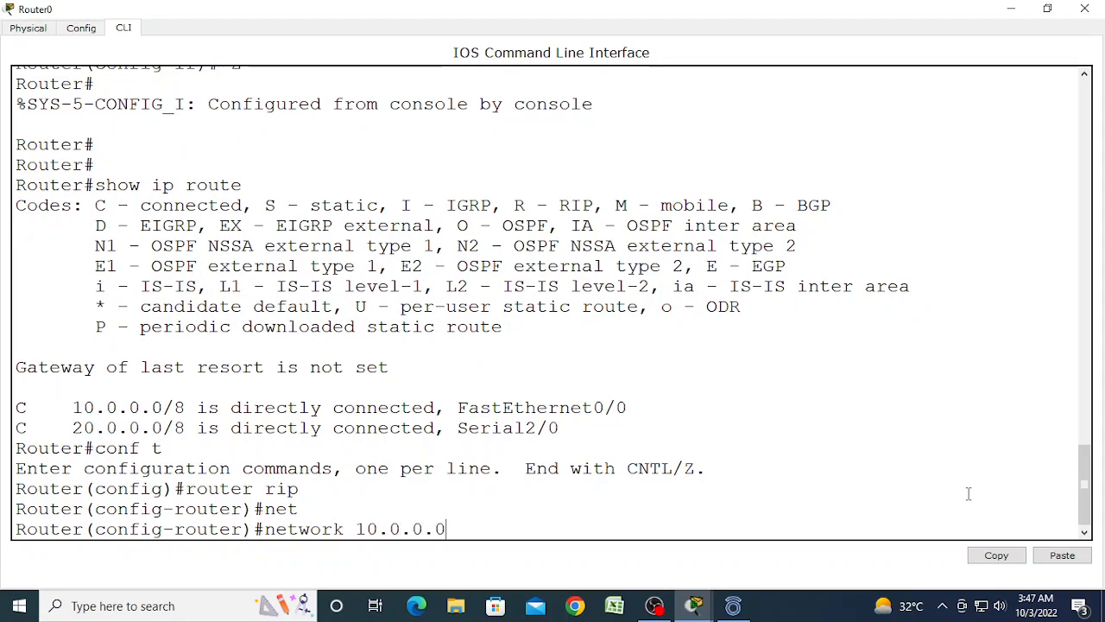
pyautogui.press('Return')
# Add network 20.0.0.0 to Router0's RIP configuration and close the router window
pyautogui.write('net')
pyautogui.press('Tab')
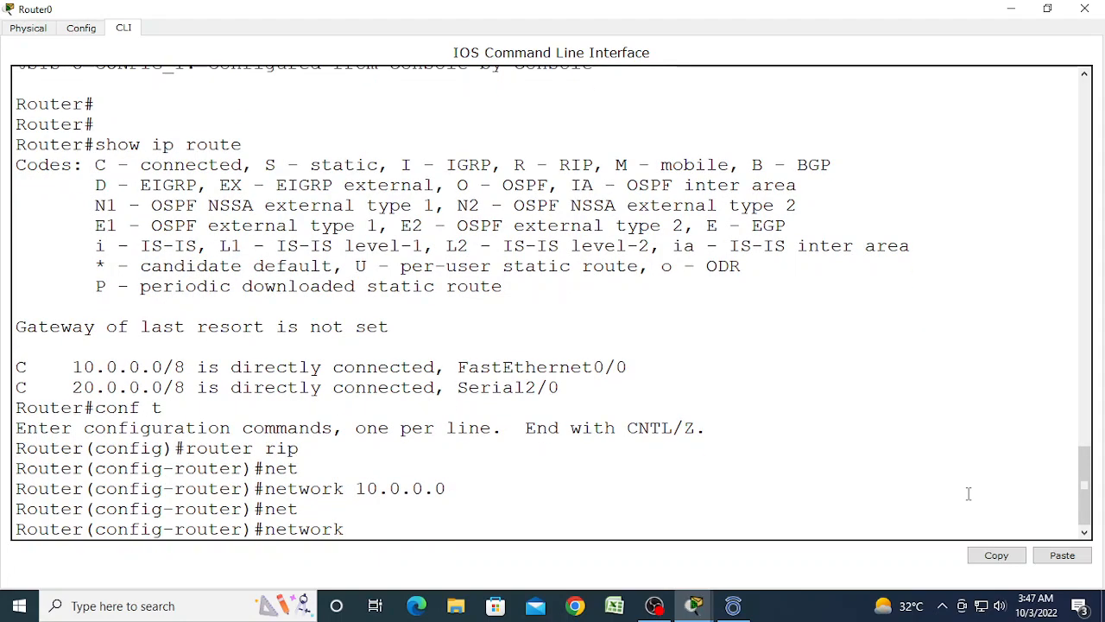
pyautogui.write('20.0.0.0')
pyautogui.moveTo(467, 491); pyautogui.dragTo(262, 493)
pyautogui.moveTo(457, 529); pyautogui.dragTo(262, 529)
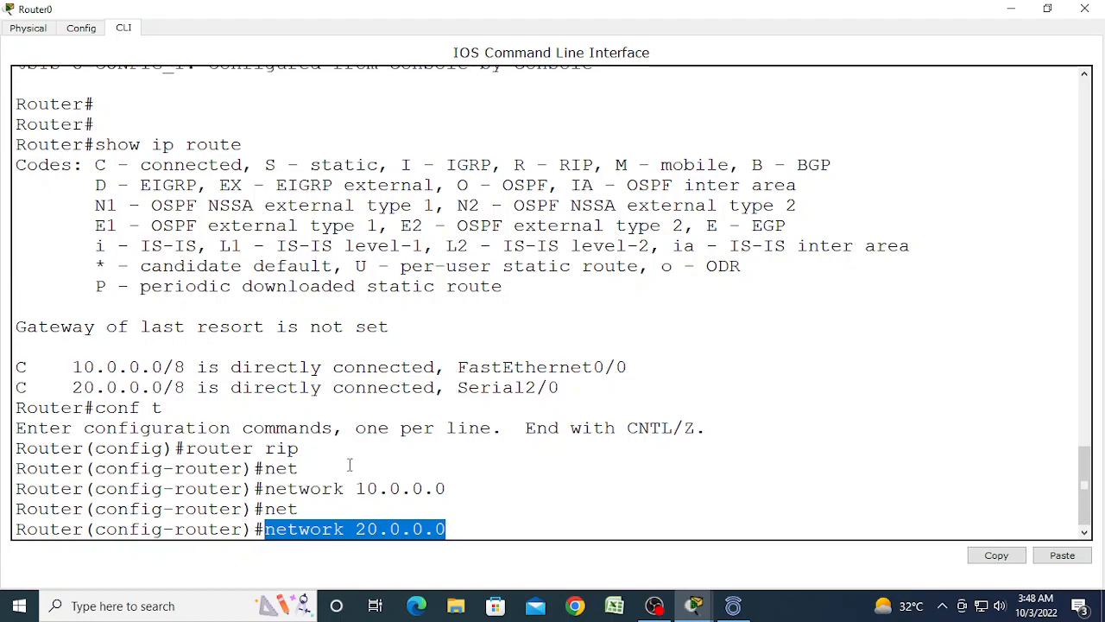
pyautogui.moveTo(300, 448); pyautogui.dragTo(183, 456)
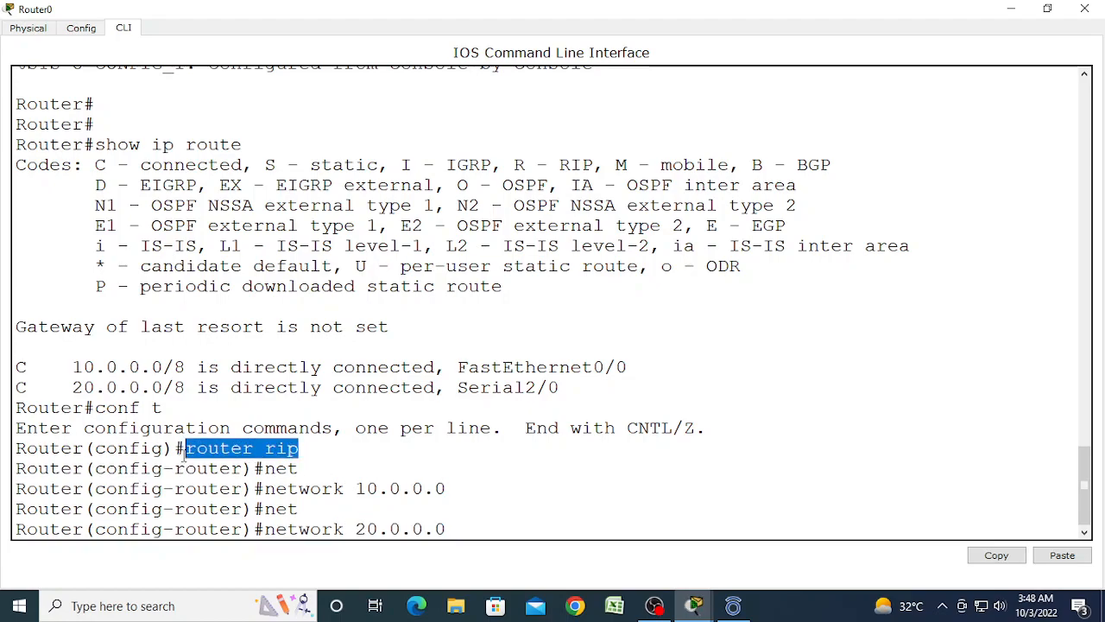
pyautogui.moveTo(354, 508); pyautogui.dragTo(17, 509)
pyautogui.moveTo(445, 488); pyautogui.dragTo(256, 489)
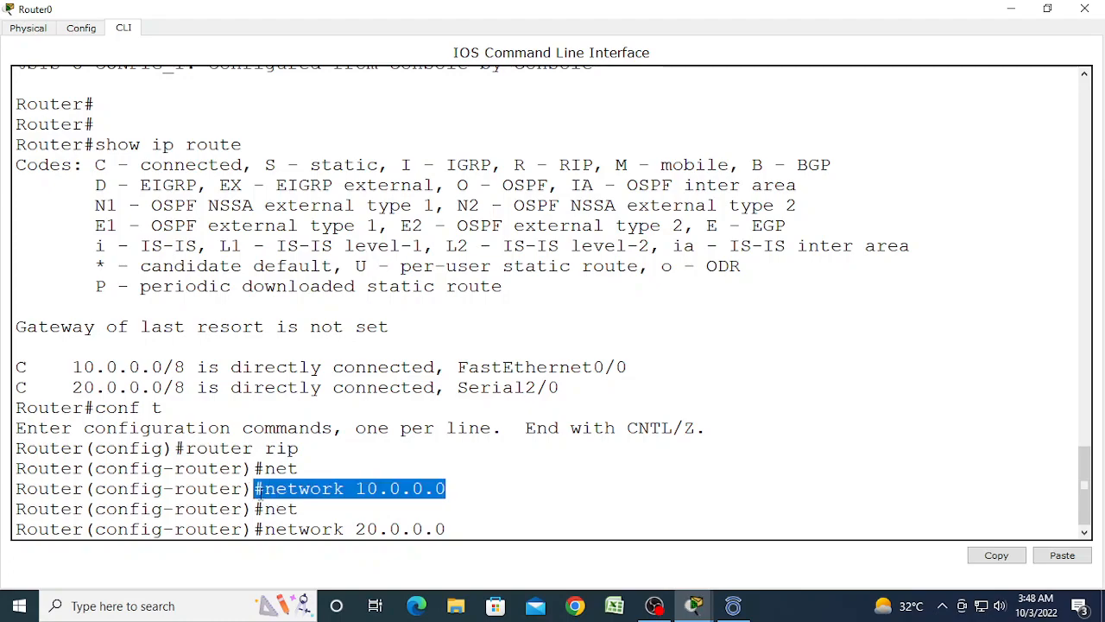
pyautogui.moveTo(448, 525); pyautogui.dragTo(253, 525)
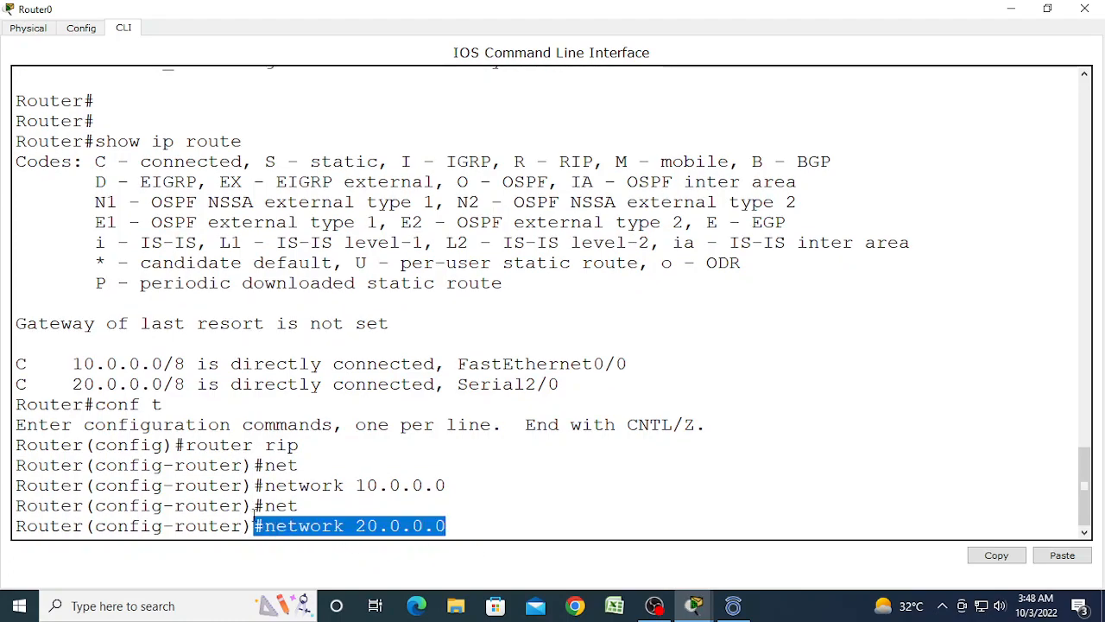
pyautogui.click(541, 533)
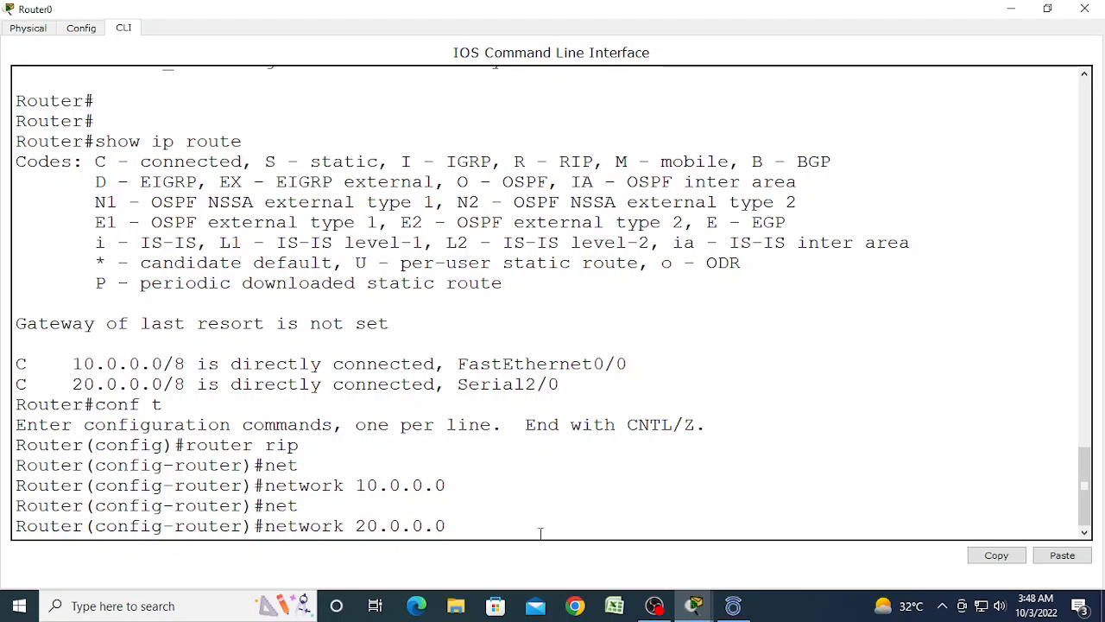
pyautogui.press('Return')
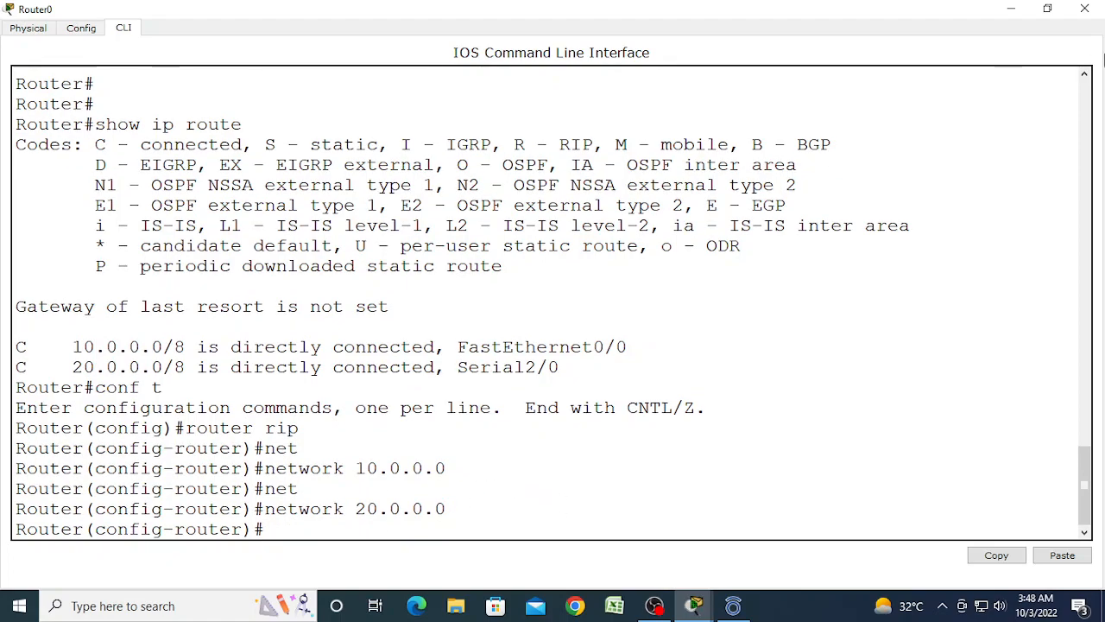
pyautogui.click(1084, 11)
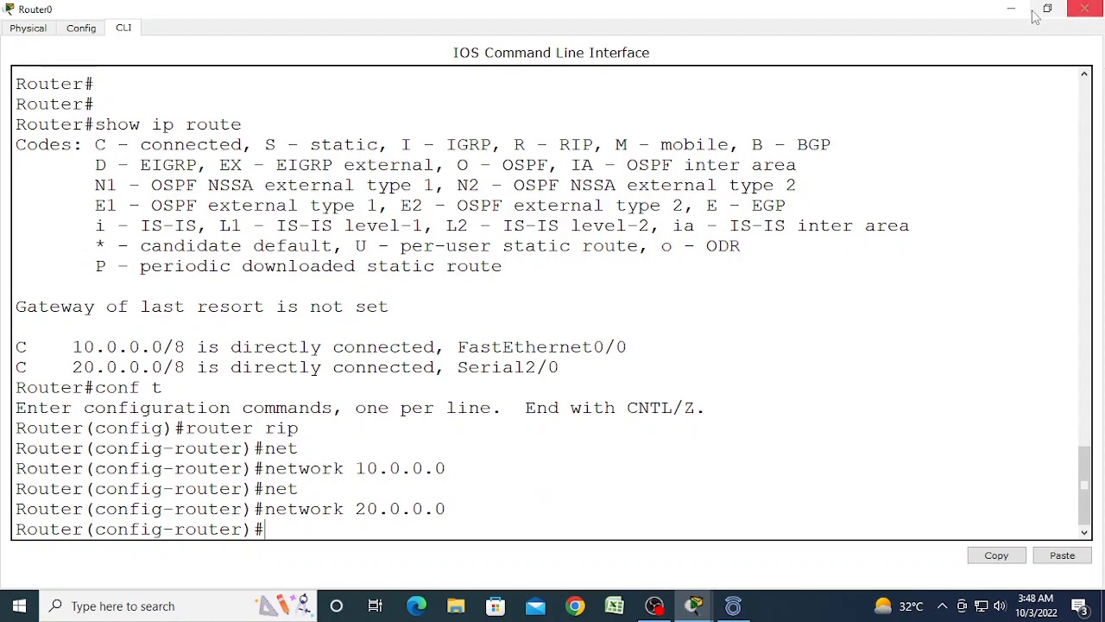
# Open Router1's command line in a maximized window and leave interface configuration mode for the privileged prompt
pyautogui.click(623, 158)
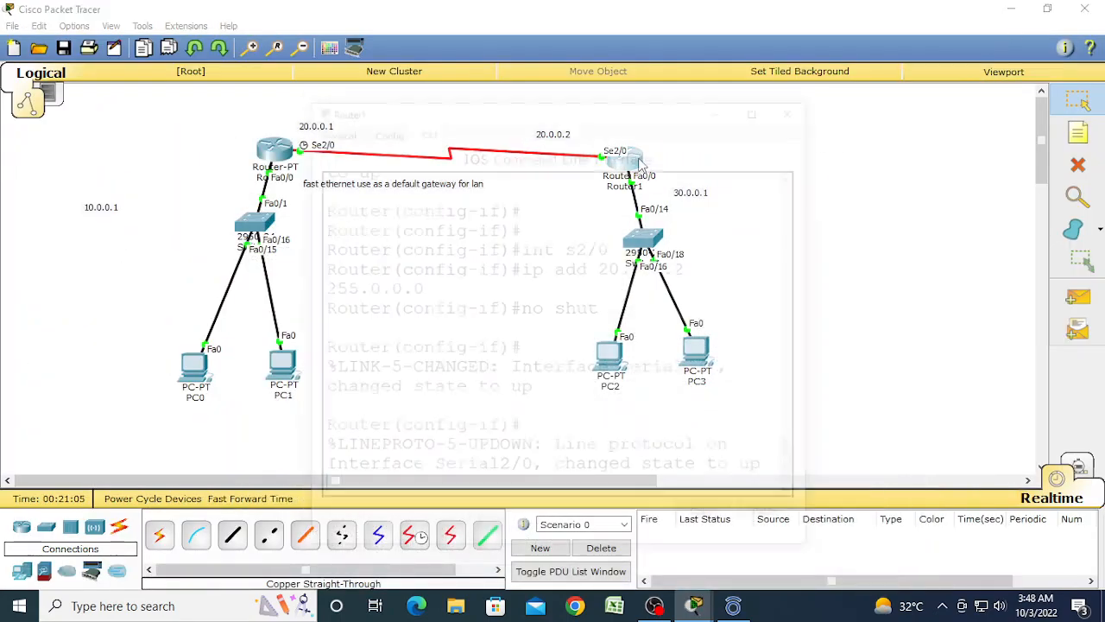
pyautogui.click(763, 109)
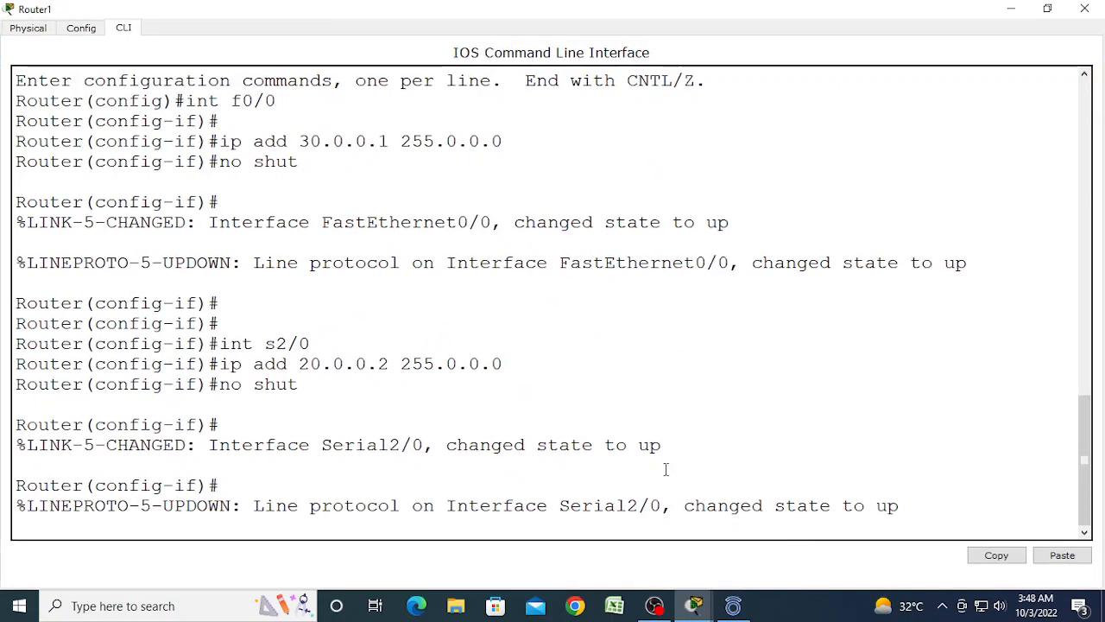
pyautogui.press('Return')
pyautogui.press('Return')
pyautogui.press('Return')
pyautogui.hotkey('ctrl', 'z')
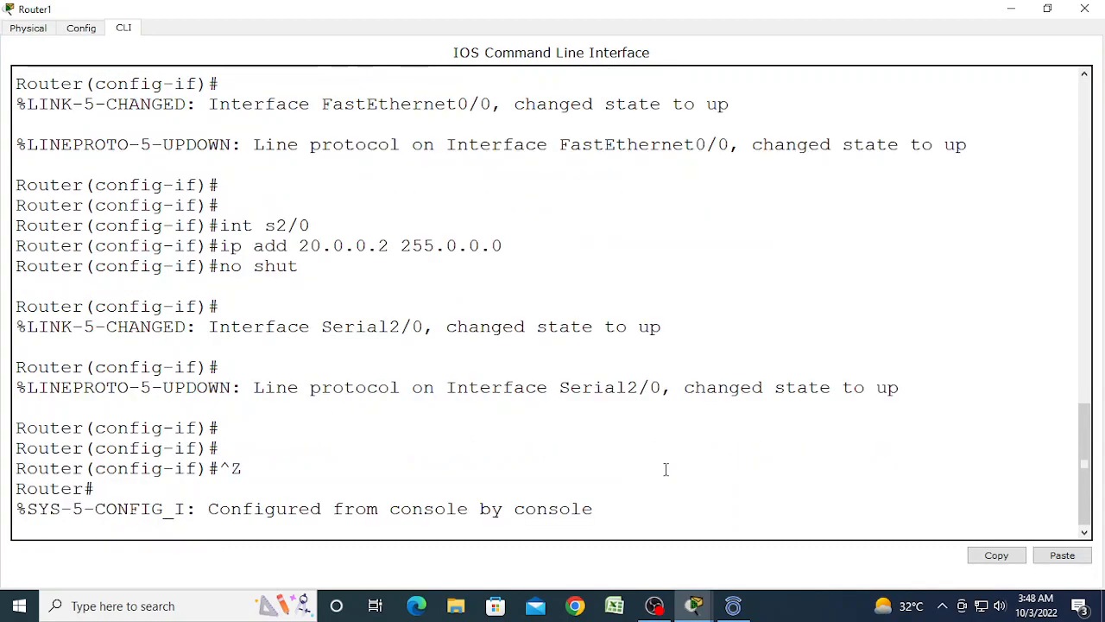
# Display Router1's routing table with show ip route
pyautogui.press('Return')
pyautogui.press('Return')
pyautogui.press('Return')
pyautogui.write('show')
pyautogui.write('ip route')
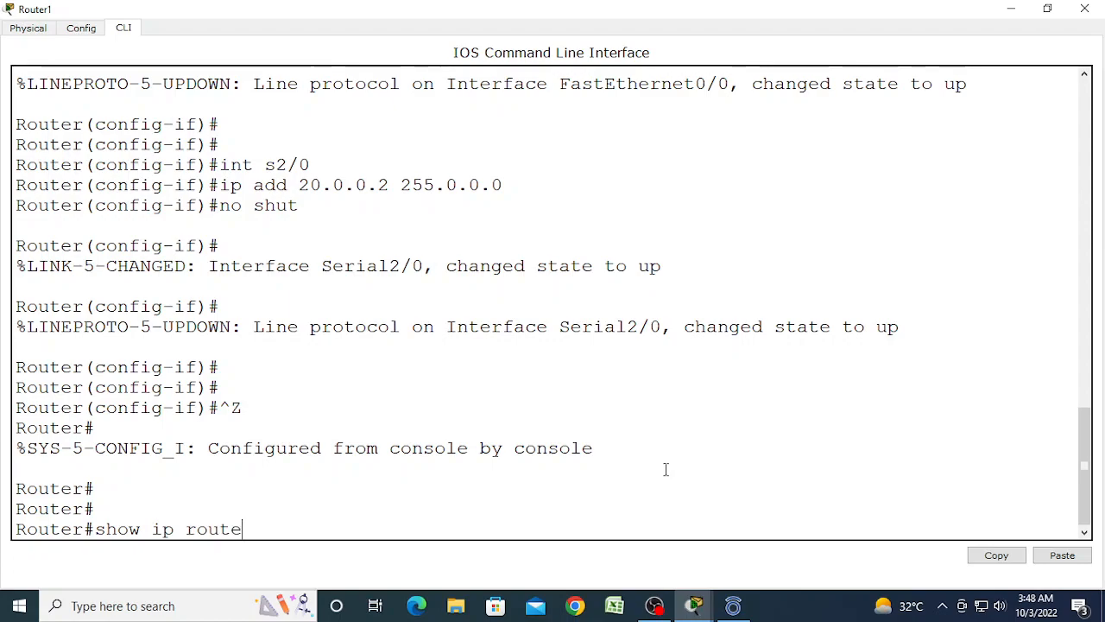
pyautogui.press('Return')
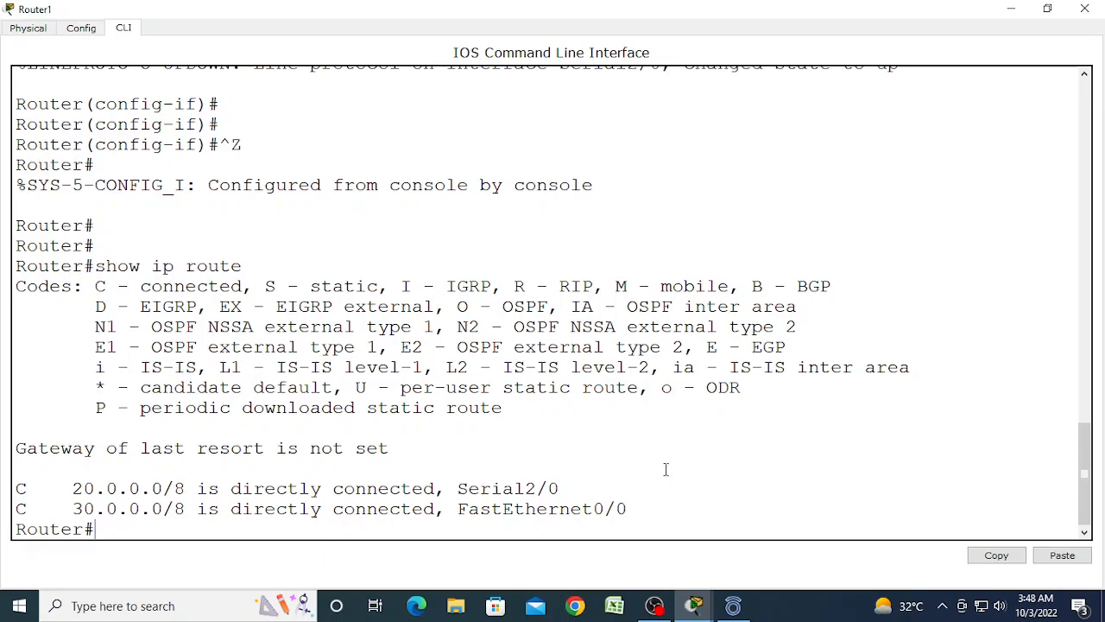
# Enter global configuration mode on Router1, enable RIP routing with router rip, and advertise network 20.0.0.0
pyautogui.write('conf t')
pyautogui.press('Return')
pyautogui.write('rou')
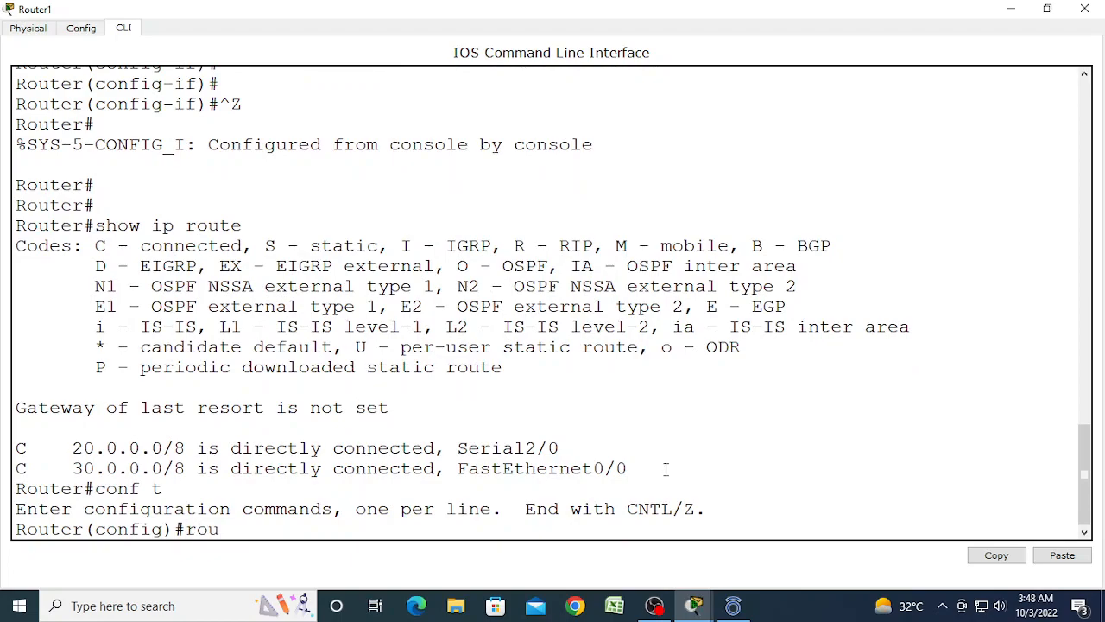
pyautogui.write('ter rip')
pyautogui.press('Return')
pyautogui.write('net')
pyautogui.press('Tab')
pyautogui.write('20')
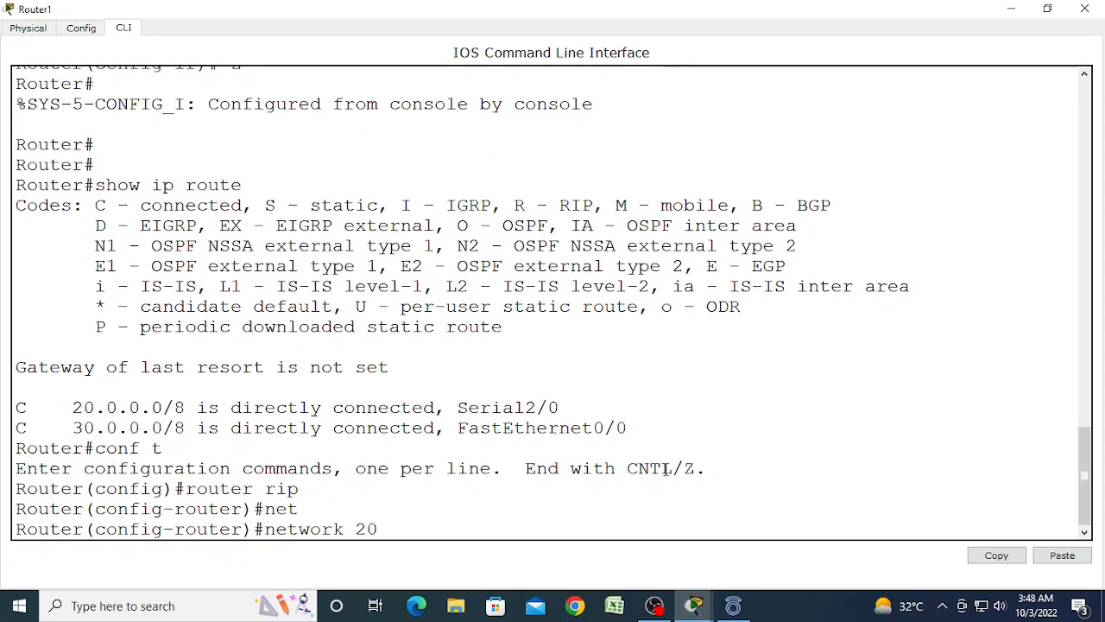
pyautogui.write('.0.0.0')
pyautogui.press('Return')
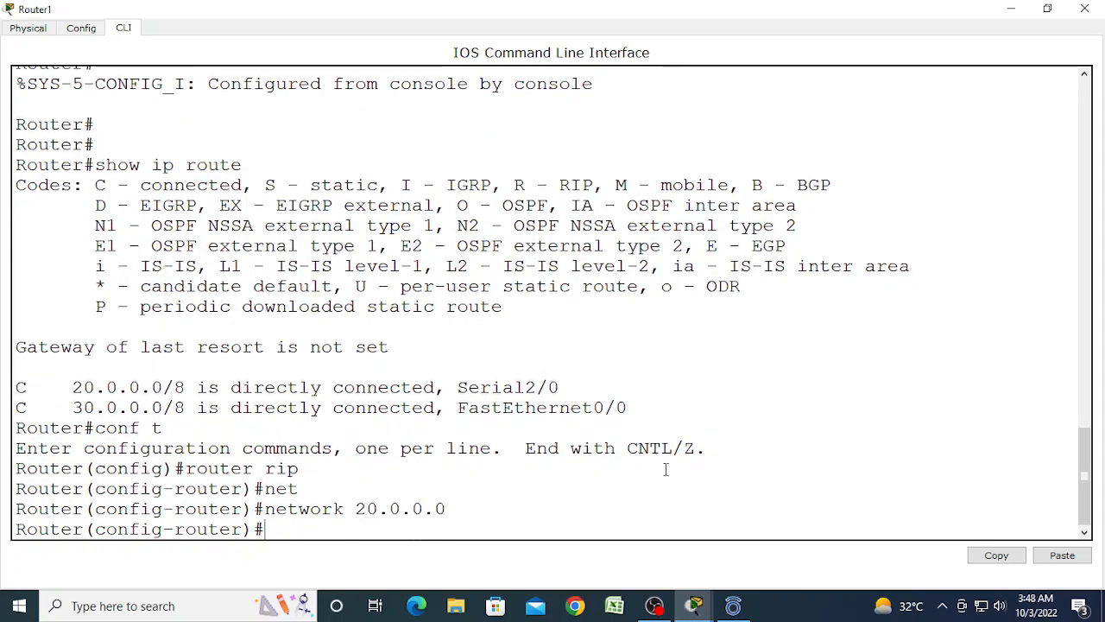
# Add network 30.0.0.0 to Router1's RIP configuration and close the router window
pyautogui.write('net')
pyautogui.press('Tab')
pyautogui.write('30.0.0.0')
pyautogui.press('Return')
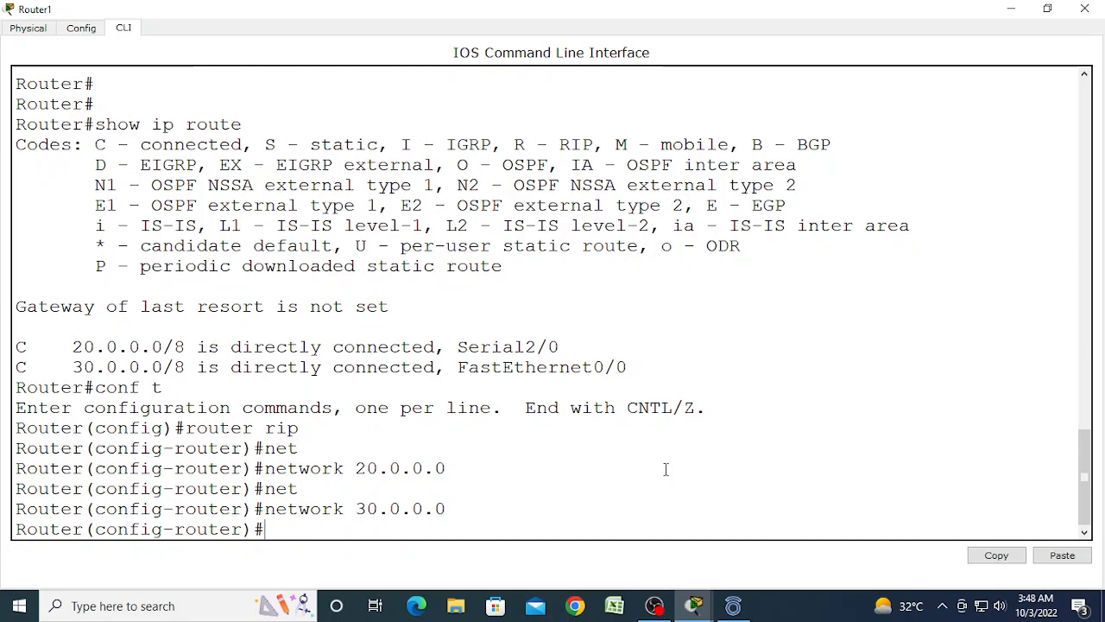
pyautogui.click(1085, 9)
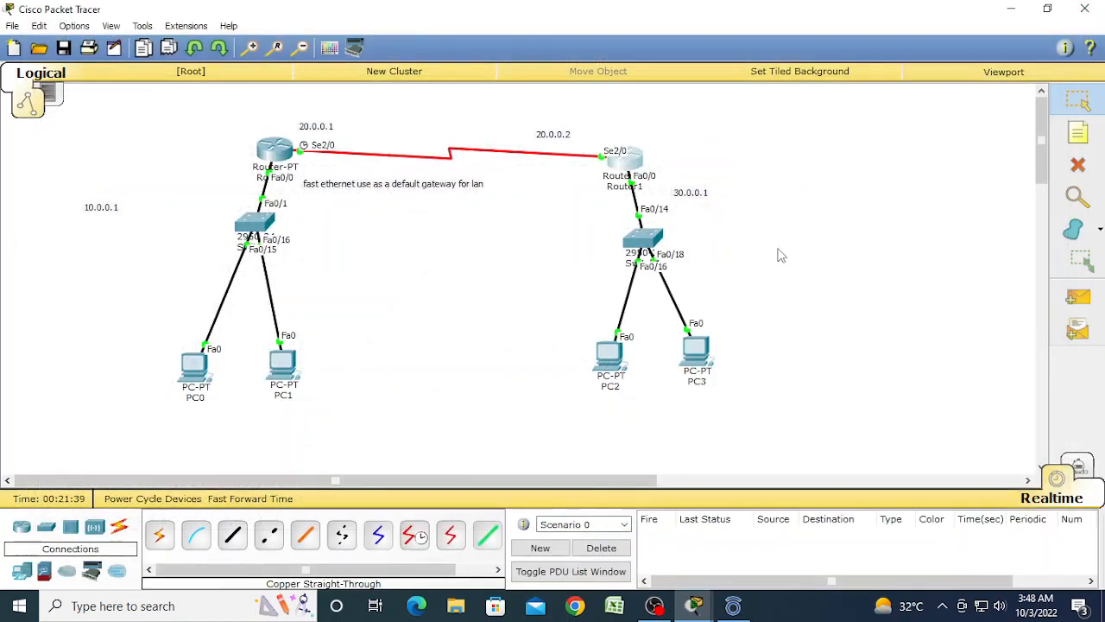
# Open PC2's command prompt and repeat the ping to 10.0.0.2
pyautogui.click(611, 356)
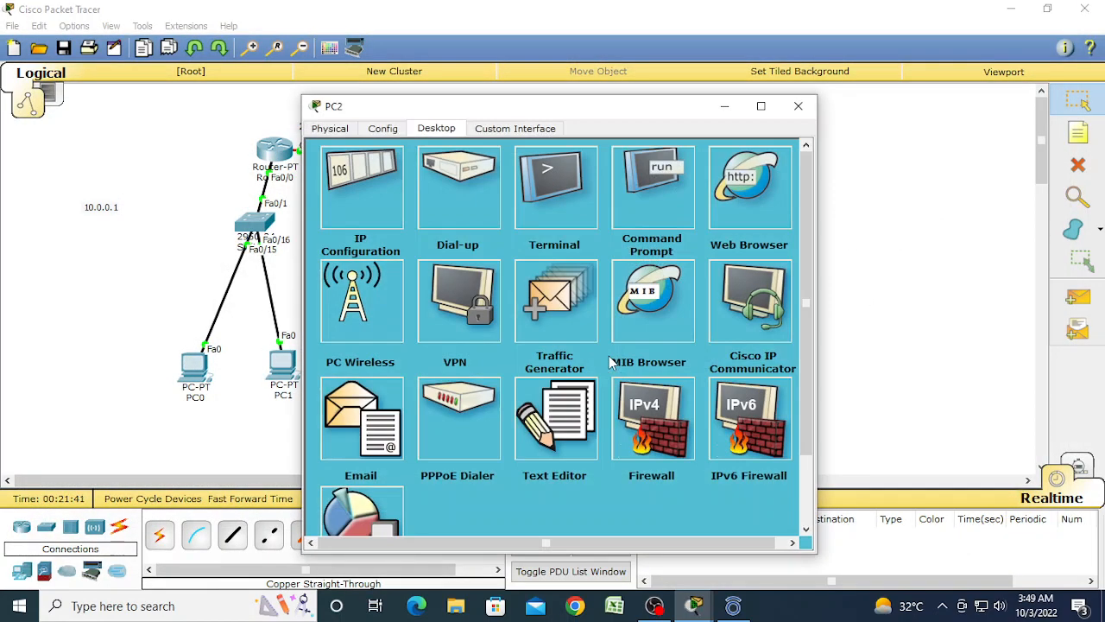
pyautogui.click(649, 200)
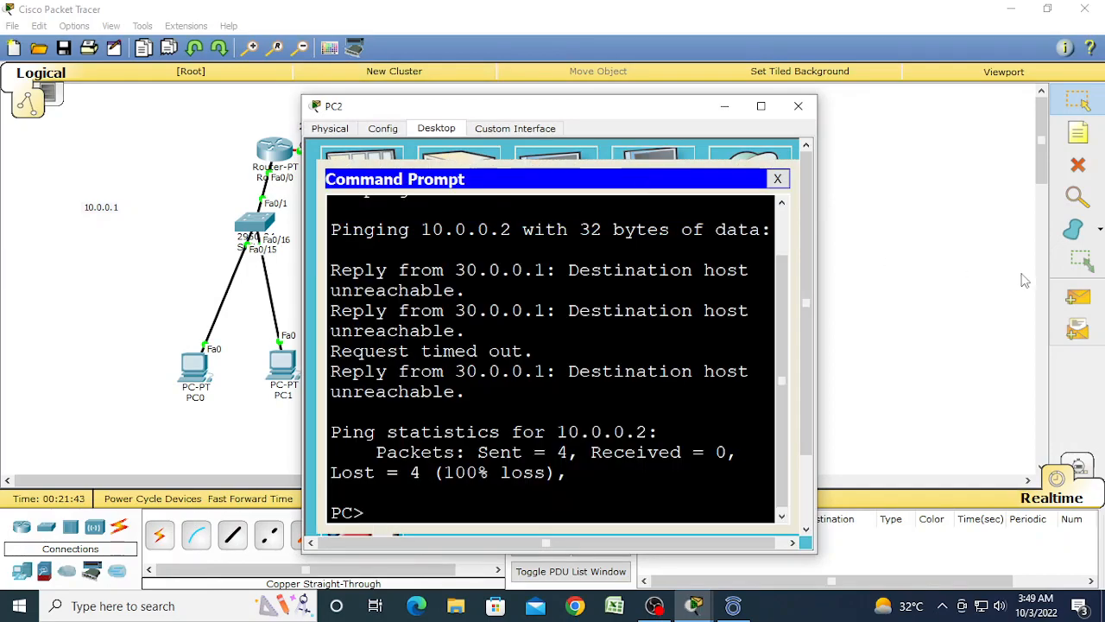
pyautogui.press('Up')
pyautogui.press('Return')
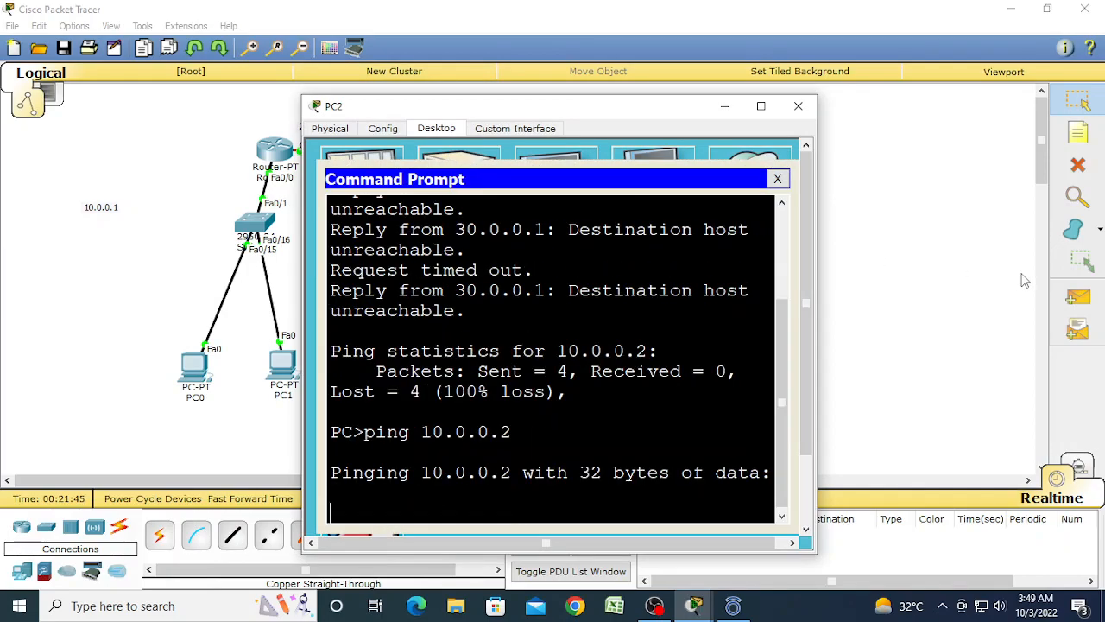